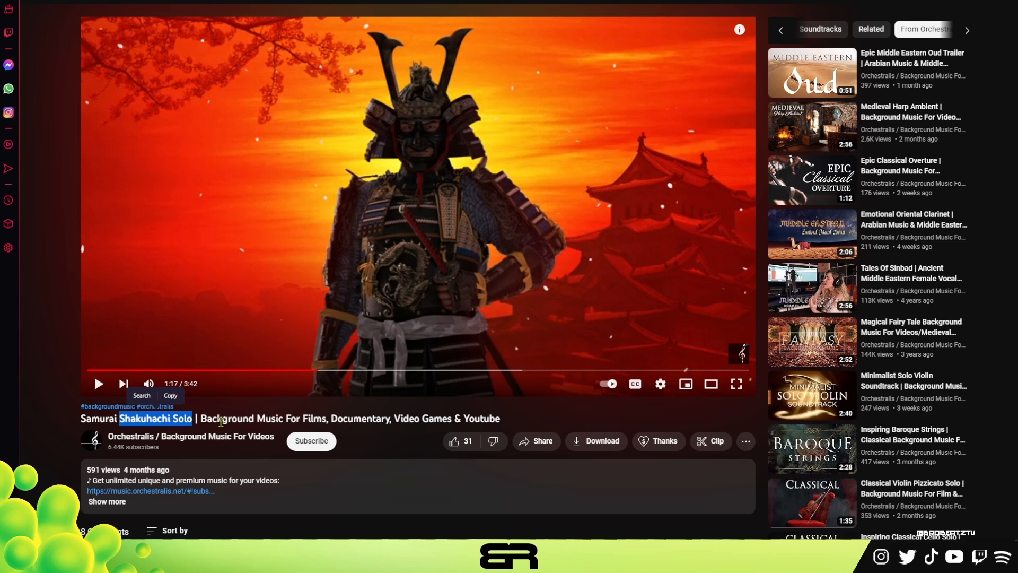
{"action": "left_click", "coordinate": [219, 419]}
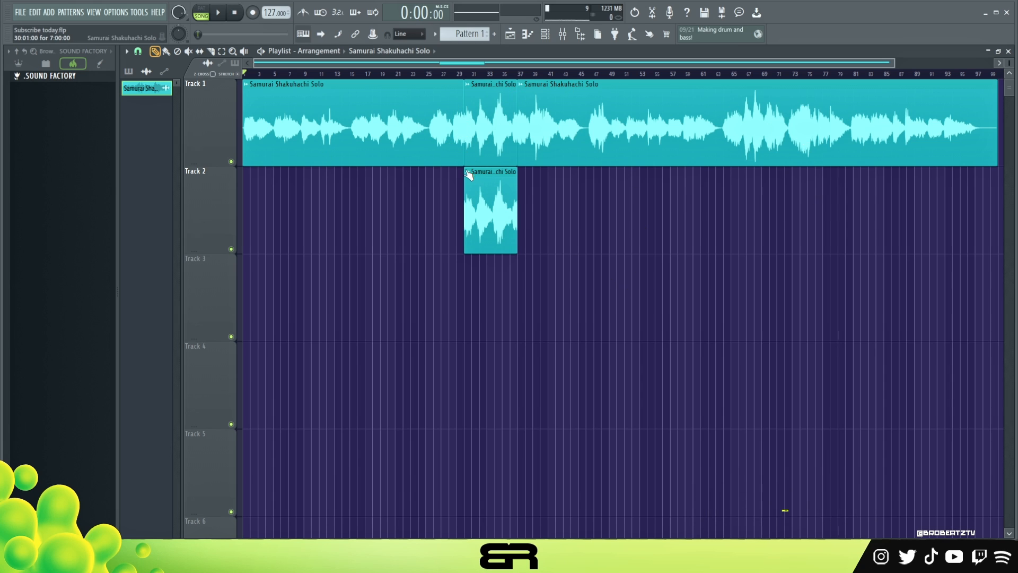
Step: Reverse the Samurai Shakuhachi Solo sample in its clip settings and preview the arrangement from about bar 29
{"action": "double_click", "coordinate": [472, 135]}
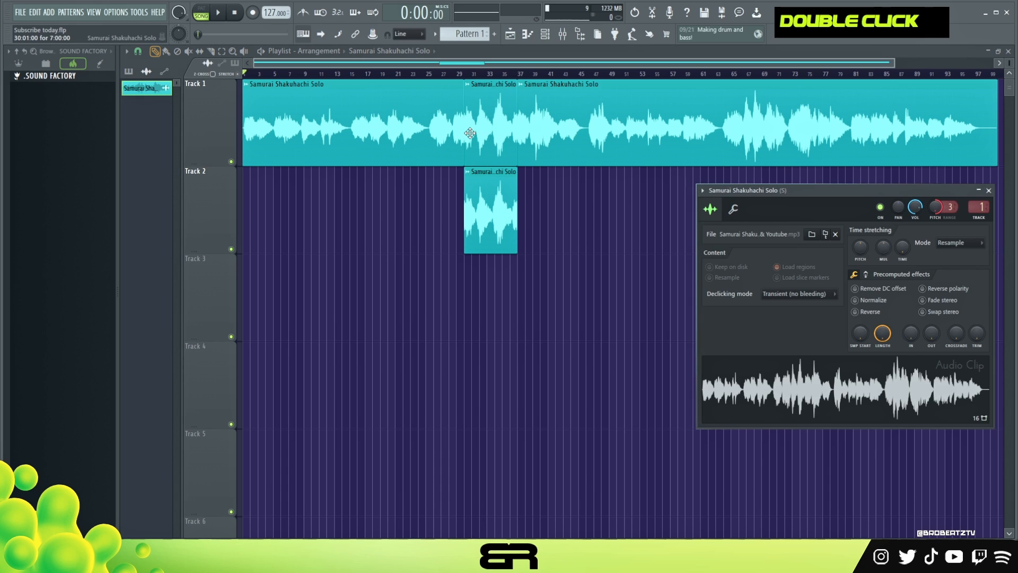
{"action": "left_click", "coordinate": [856, 312]}
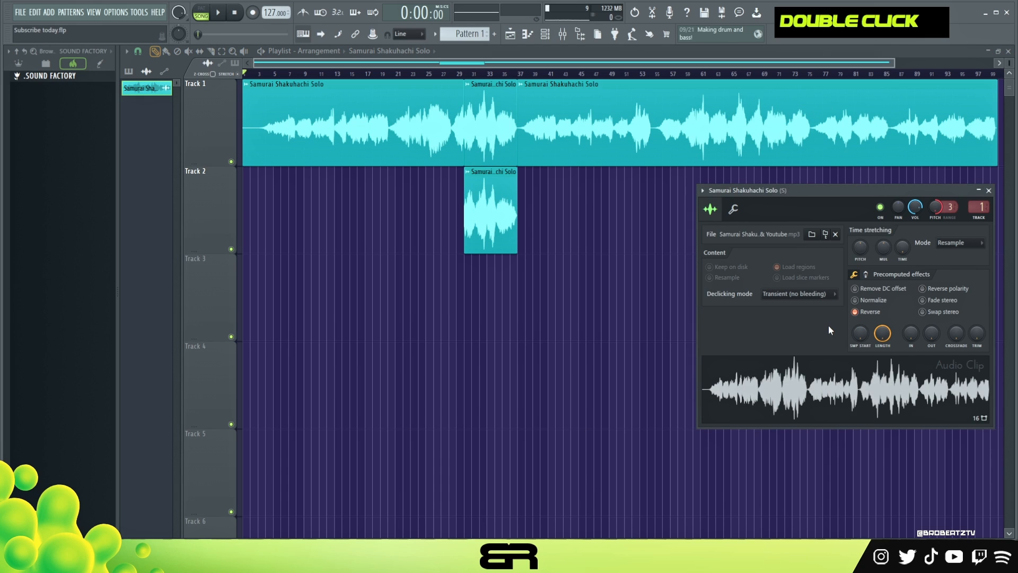
{"action": "left_click", "coordinate": [989, 191]}
{"action": "left_click", "coordinate": [459, 76]}
{"action": "key", "text": "space"}
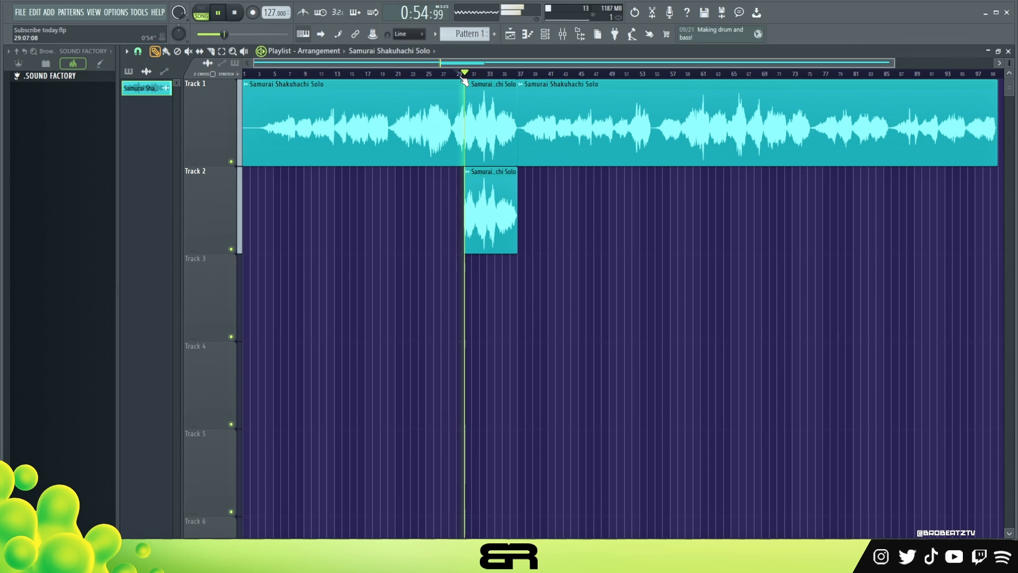
{"action": "key", "text": "space"}
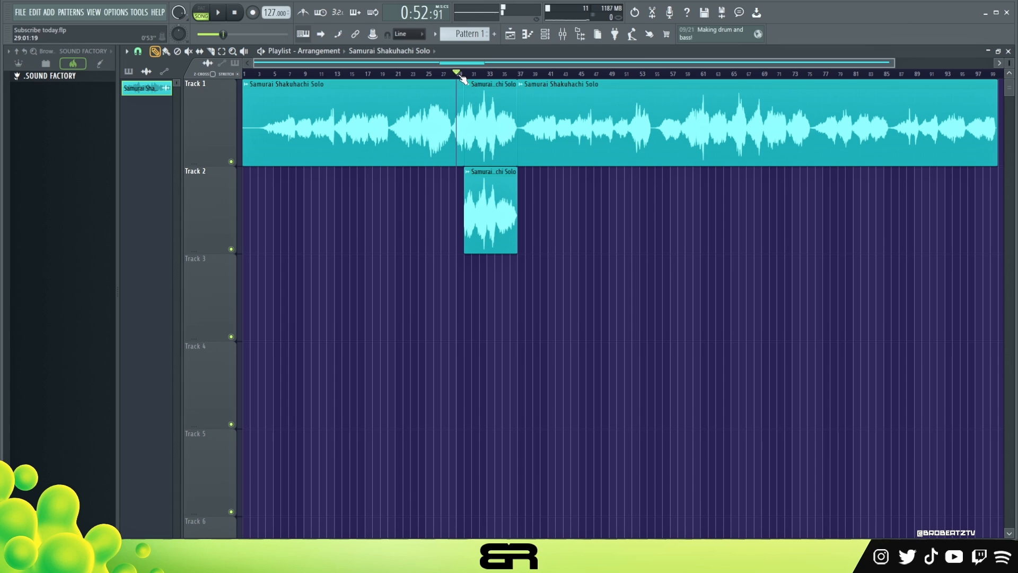
Step: Open the sample settings of the short Shakuhachi clip on Track 2 and reposition the settings window
{"action": "scroll", "coordinate": [463, 80], "scroll_direction": "up", "scroll_amount": 2}
{"action": "scroll", "coordinate": [463, 65], "scroll_direction": "up", "scroll_amount": 1}
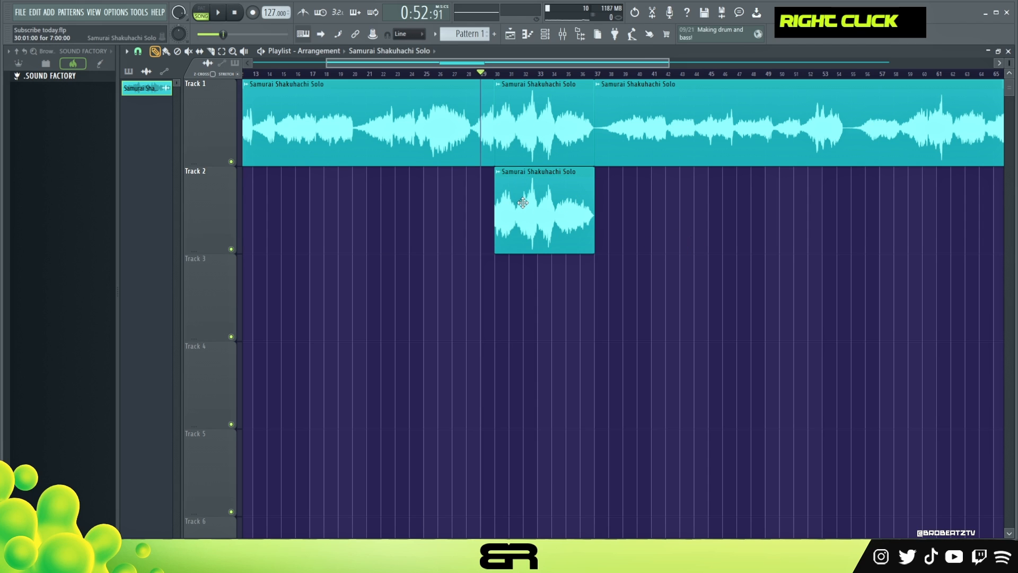
{"action": "left_click_drag", "start_coordinate": [434, 63], "coordinate": [358, 63]}
{"action": "scroll", "coordinate": [602, 70], "scroll_direction": "down", "scroll_amount": 2}
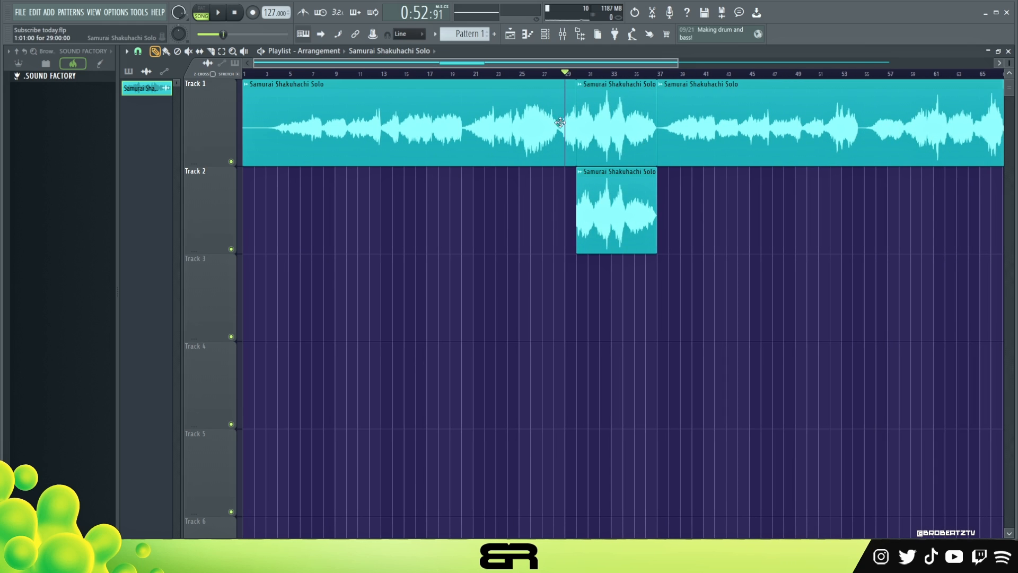
{"action": "double_click", "coordinate": [615, 209]}
{"action": "left_click_drag", "start_coordinate": [750, 183], "coordinate": [398, 93]}
Step: Open the Shakuhachi sample in the time warper and adjust its window and waveform view for editing
{"action": "right_click", "coordinate": [450, 292]}
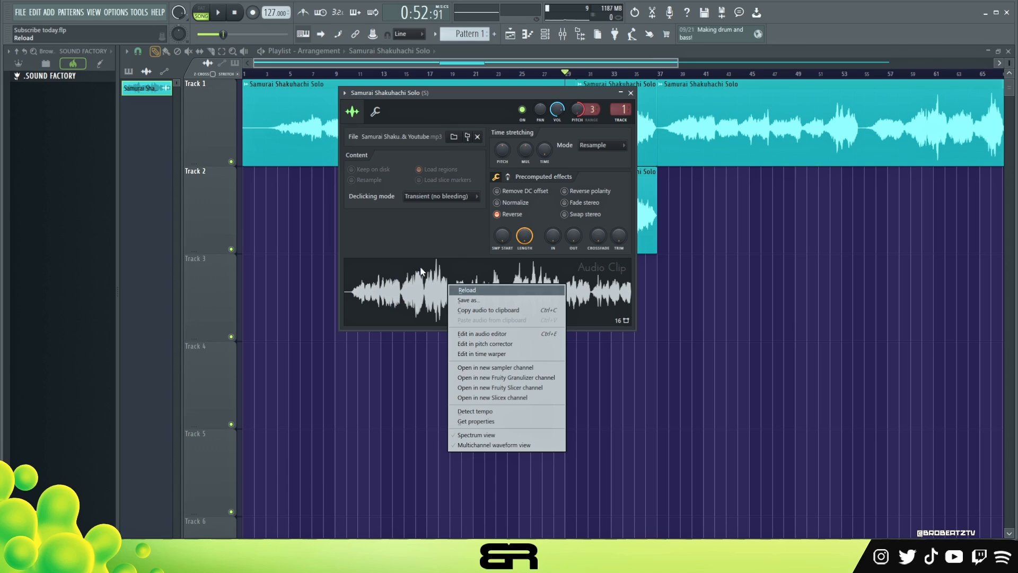
{"action": "left_click", "coordinate": [485, 357]}
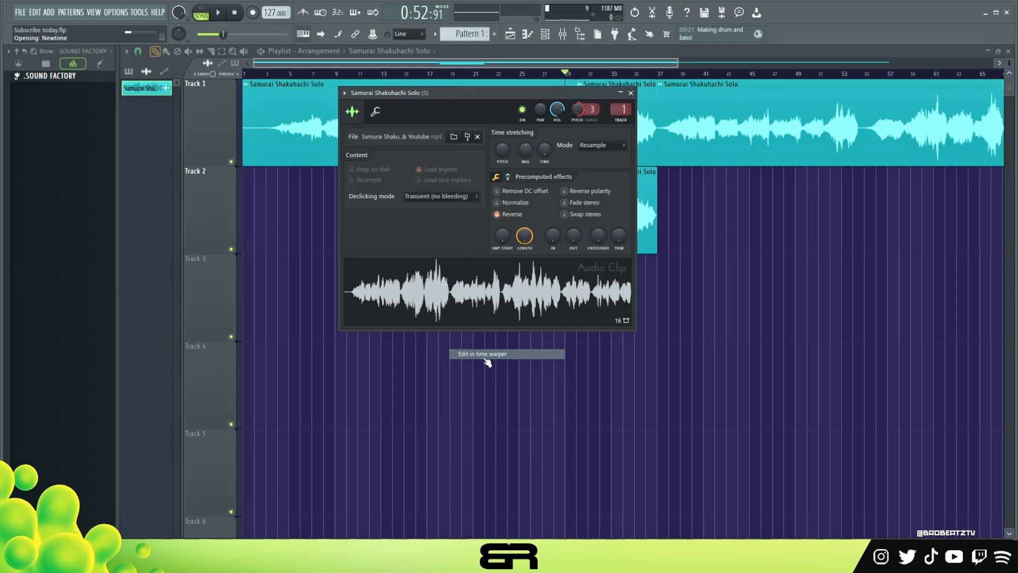
{"action": "left_click_drag", "start_coordinate": [565, 415], "coordinate": [1014, 459]}
{"action": "scroll", "coordinate": [773, 346], "scroll_direction": "down", "scroll_amount": 3}
{"action": "scroll", "coordinate": [682, 326], "scroll_direction": "down", "scroll_amount": 1}
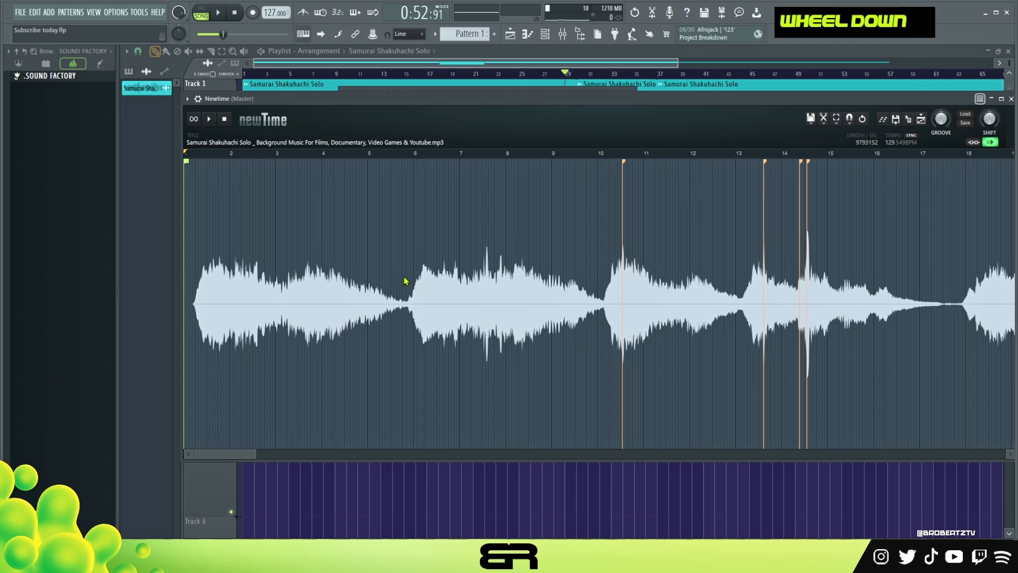
Step: Preview the warper's waveform and move the warp marker near bar 10.5 to about bar 8.8
{"action": "key", "text": "space"}
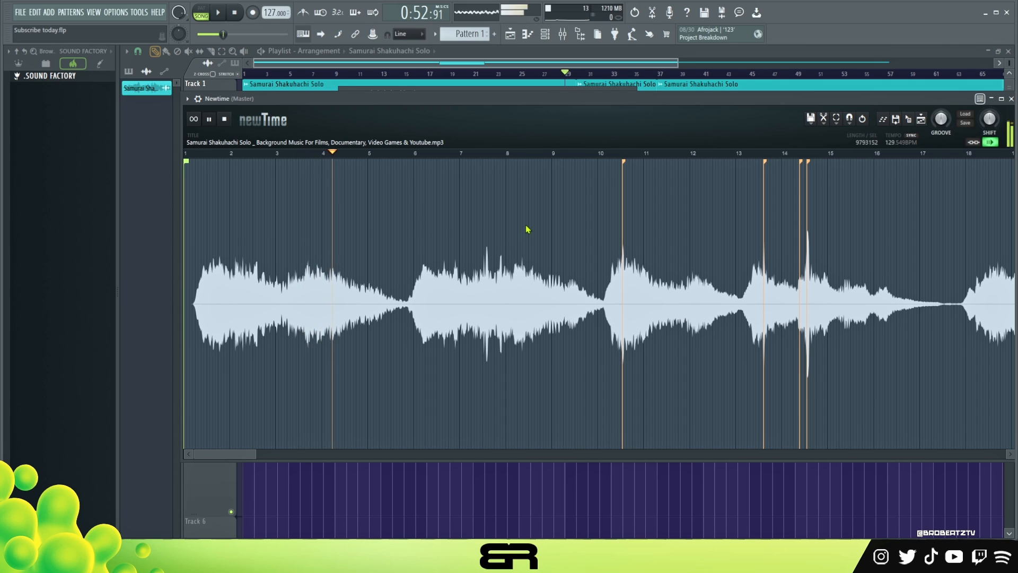
{"action": "key", "text": "space"}
{"action": "left_click_drag", "start_coordinate": [624, 162], "coordinate": [543, 162]}
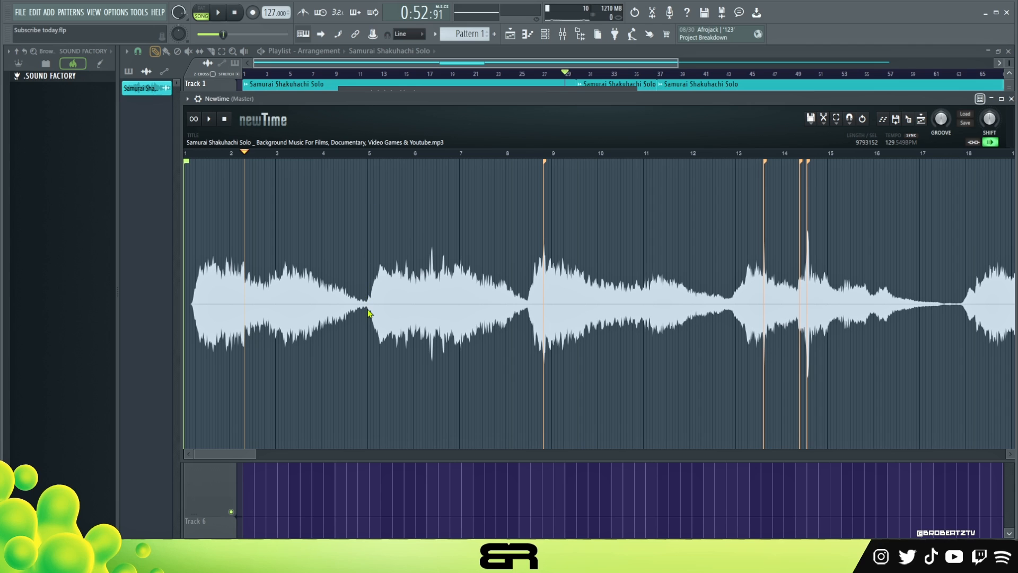
{"action": "mouse_move", "coordinate": [547, 165]}
{"action": "left_mouse_down"}
{"action": "mouse_move", "coordinate": [521, 165]}
{"action": "mouse_move", "coordinate": [545, 164]}
{"action": "left_mouse_up"}
Step: Select about bars 2 to 5 on the time warper's timeline and place a warp marker near bar 2
{"action": "left_click", "coordinate": [369, 154]}
{"action": "mouse_move", "coordinate": [370, 154]}
{"action": "left_mouse_down"}
{"action": "mouse_move", "coordinate": [185, 175]}
{"action": "mouse_move", "coordinate": [225, 189]}
{"action": "left_mouse_up"}
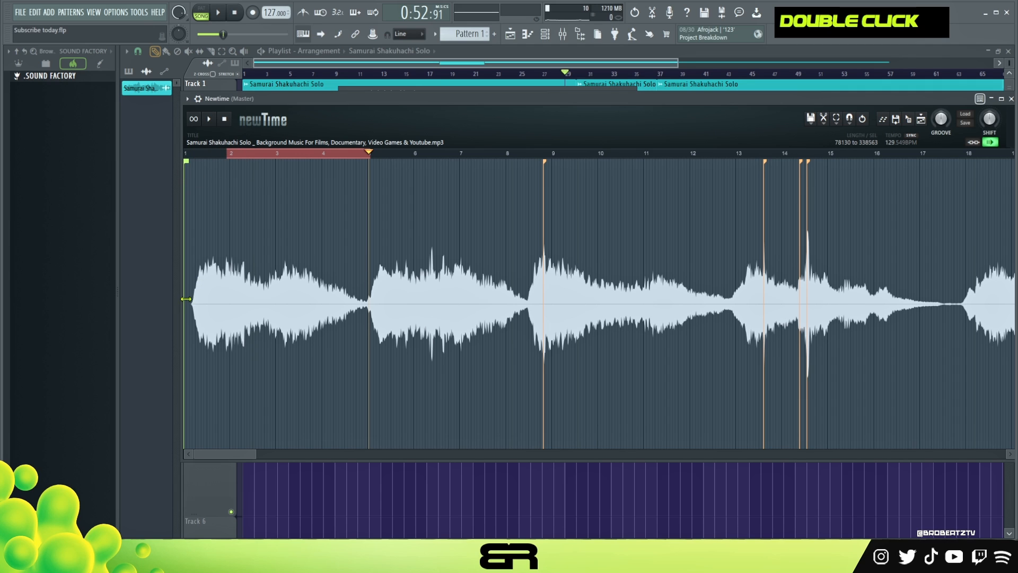
{"action": "double_click", "coordinate": [237, 307]}
{"action": "scroll", "coordinate": [237, 307], "scroll_direction": "up", "scroll_amount": 2, "text": "shift"}
{"action": "scroll", "coordinate": [235, 308], "scroll_direction": "down", "scroll_amount": 2, "text": "shift"}
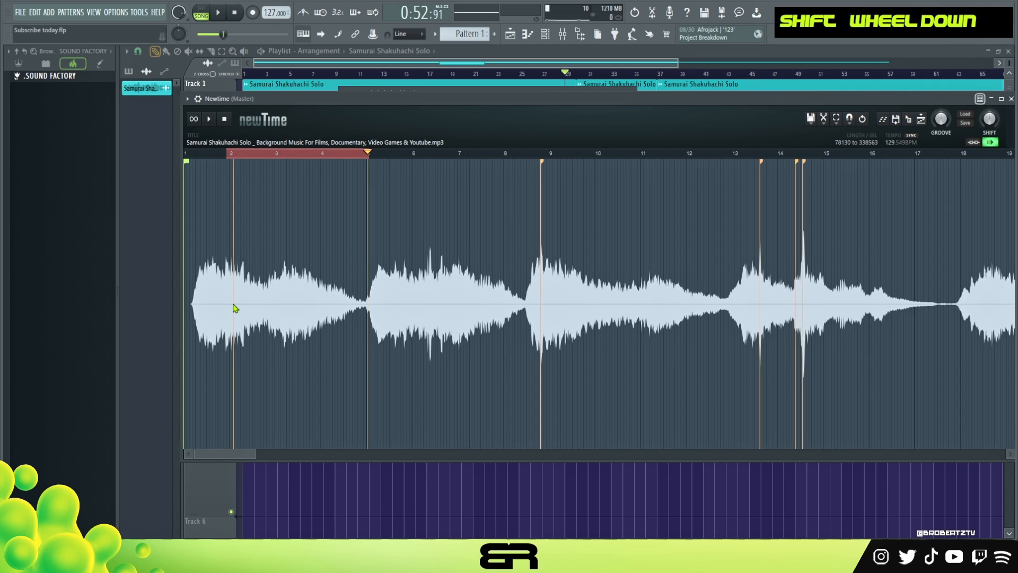
{"action": "scroll", "coordinate": [235, 306], "scroll_direction": "up", "scroll_amount": 2, "text": "shift"}
{"action": "scroll", "coordinate": [348, 256], "scroll_direction": "down", "scroll_amount": 1}
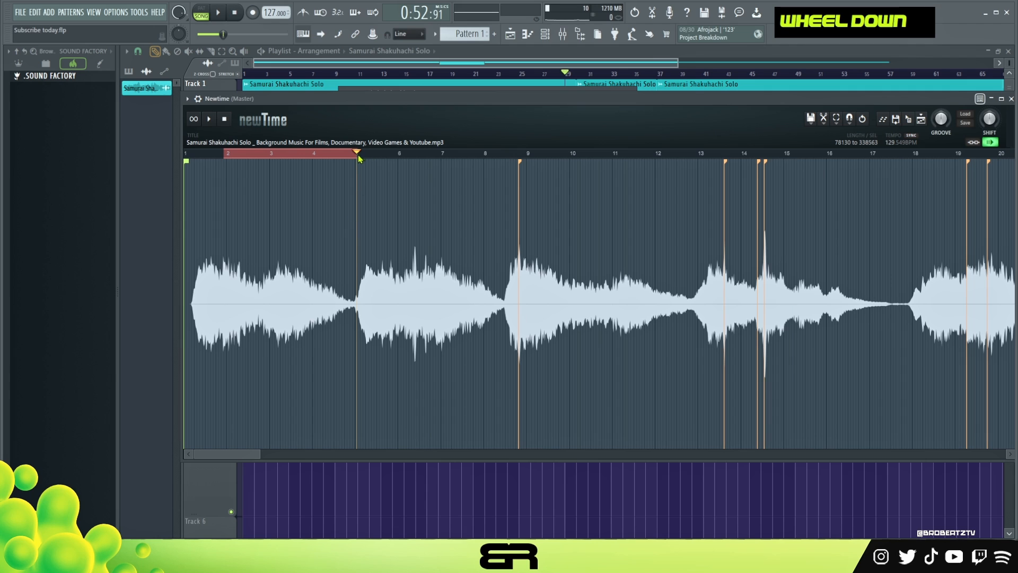
Step: Move the three warp markers around bars 13.5 to 14.5 to about bars 11.2, 13 and 14, and close the time warper
{"action": "left_click_drag", "start_coordinate": [726, 162], "coordinate": [624, 168]}
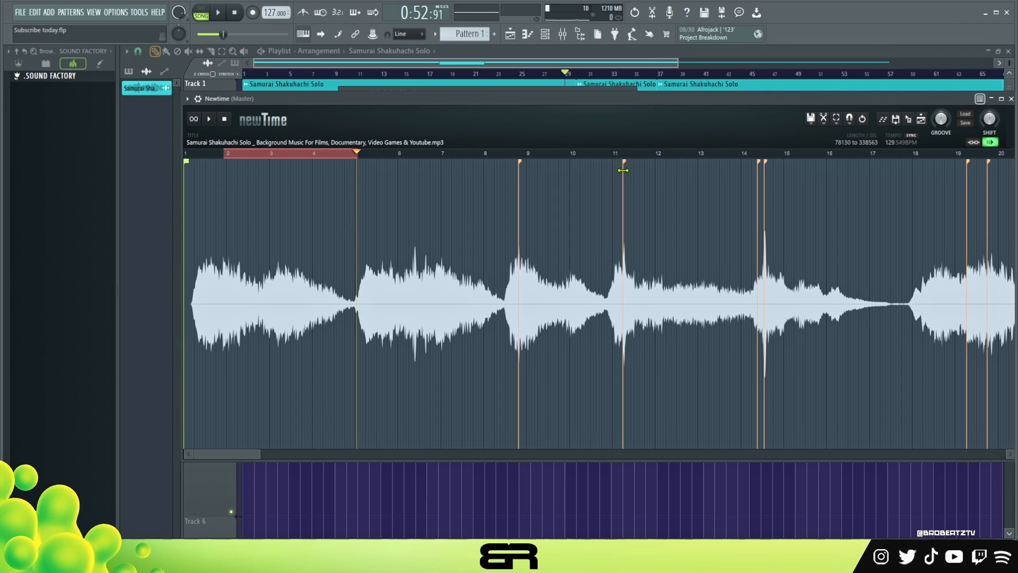
{"action": "left_click_drag", "start_coordinate": [759, 163], "coordinate": [699, 163]}
{"action": "left_click_drag", "start_coordinate": [766, 161], "coordinate": [742, 162]}
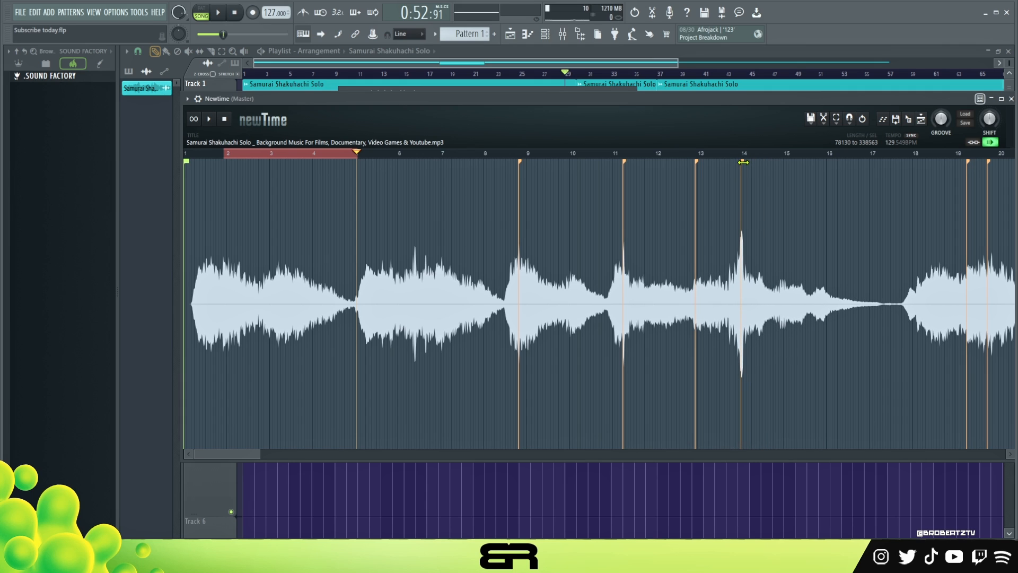
{"action": "left_click", "coordinate": [1012, 98]}
Step: Open the Shakuhachi sample in the audio editor and select the phrase from about 0:55 to 1:19
{"action": "right_click", "coordinate": [433, 283]}
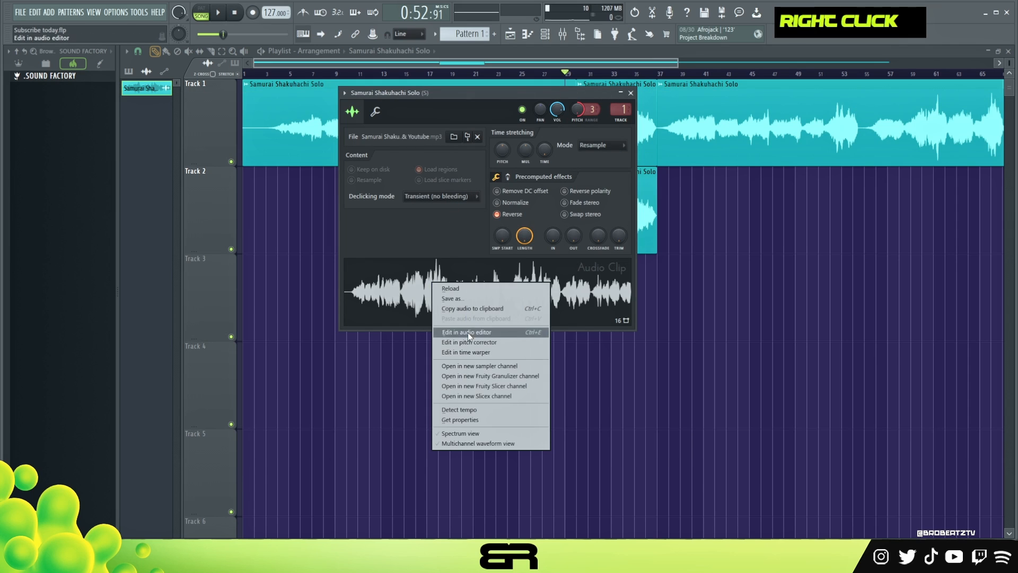
{"action": "left_click", "coordinate": [466, 333]}
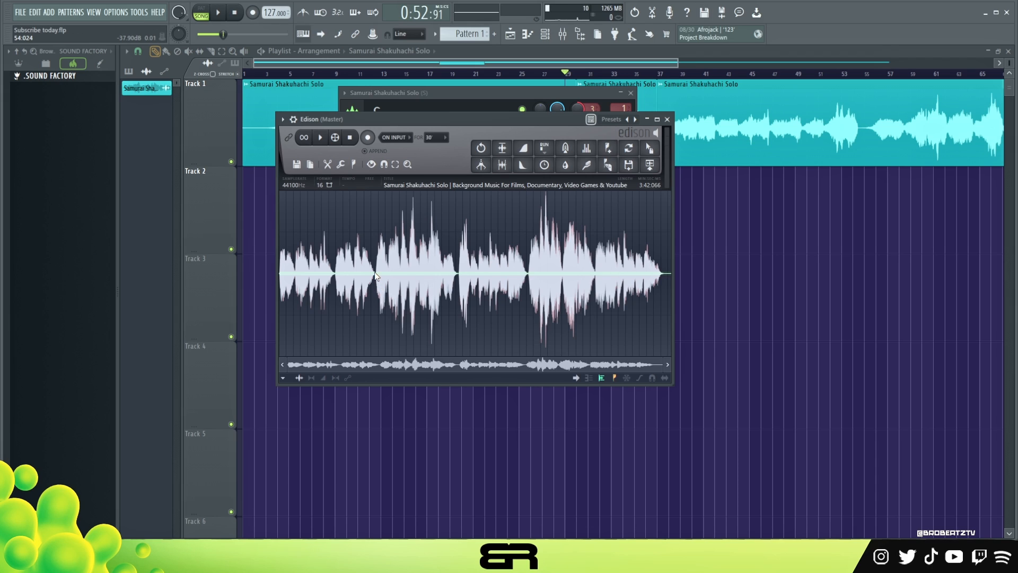
{"action": "left_click_drag", "start_coordinate": [375, 275], "coordinate": [419, 278]}
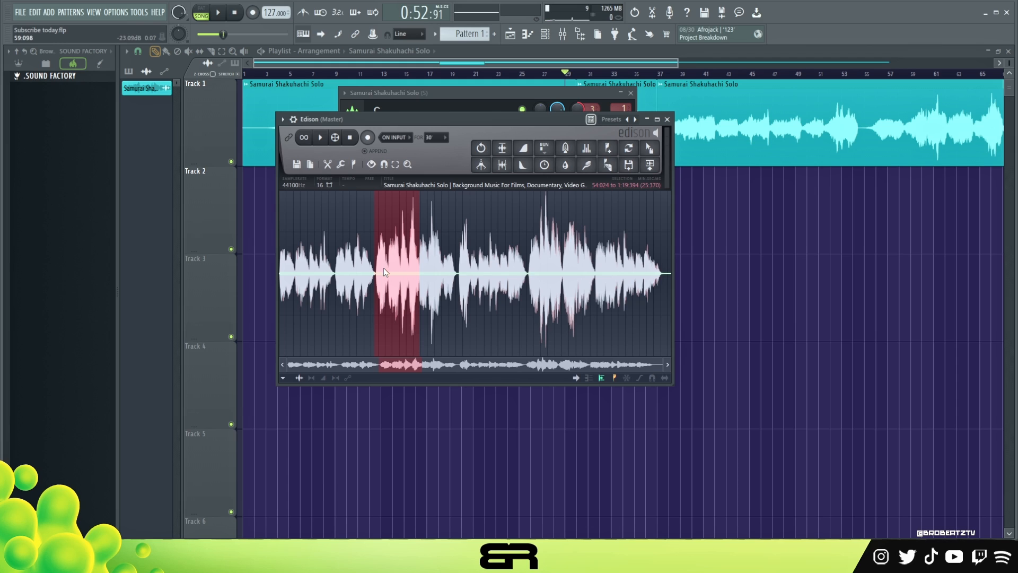
{"action": "scroll", "coordinate": [384, 273], "scroll_direction": "up", "scroll_amount": 3}
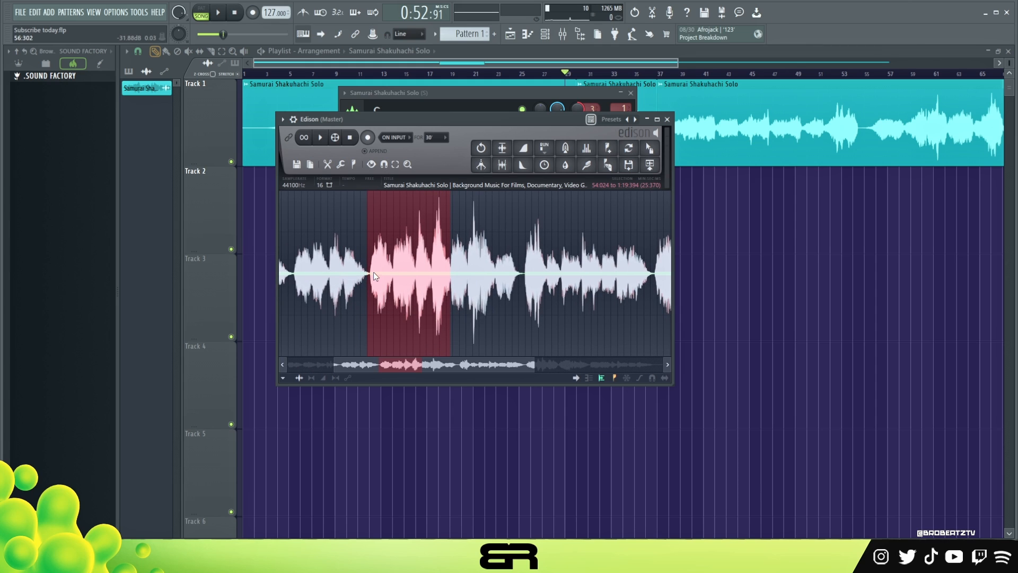
{"action": "left_click_drag", "start_coordinate": [372, 280], "coordinate": [368, 283]}
{"action": "scroll", "coordinate": [376, 286], "scroll_direction": "up", "scroll_amount": 3}
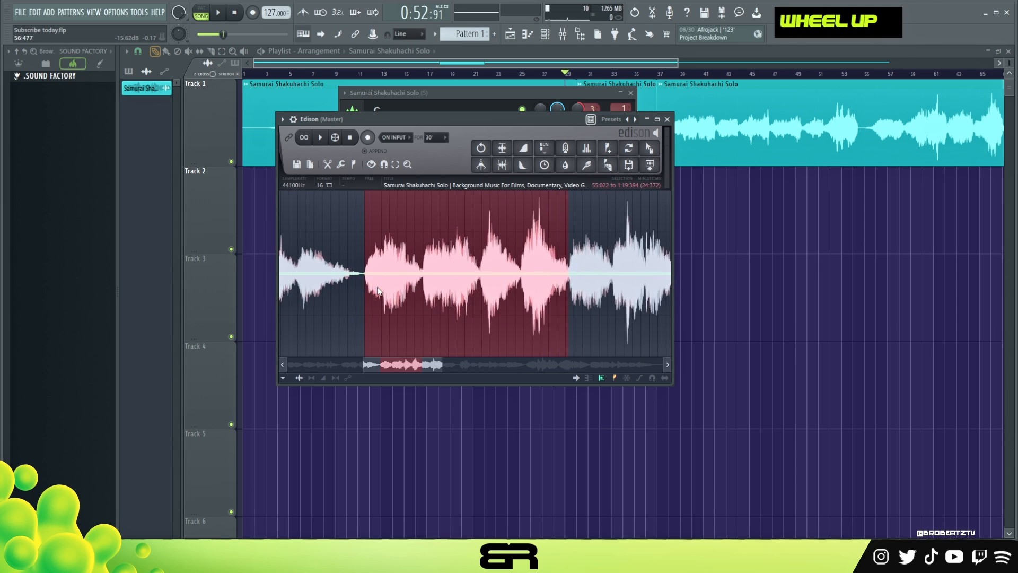
{"action": "scroll", "coordinate": [382, 293], "scroll_direction": "down", "scroll_amount": 1}
Step: Narrow the selection to single flute notes and preview the one from about 1:08.7 to 1:13.7
{"action": "right_click", "coordinate": [417, 294]}
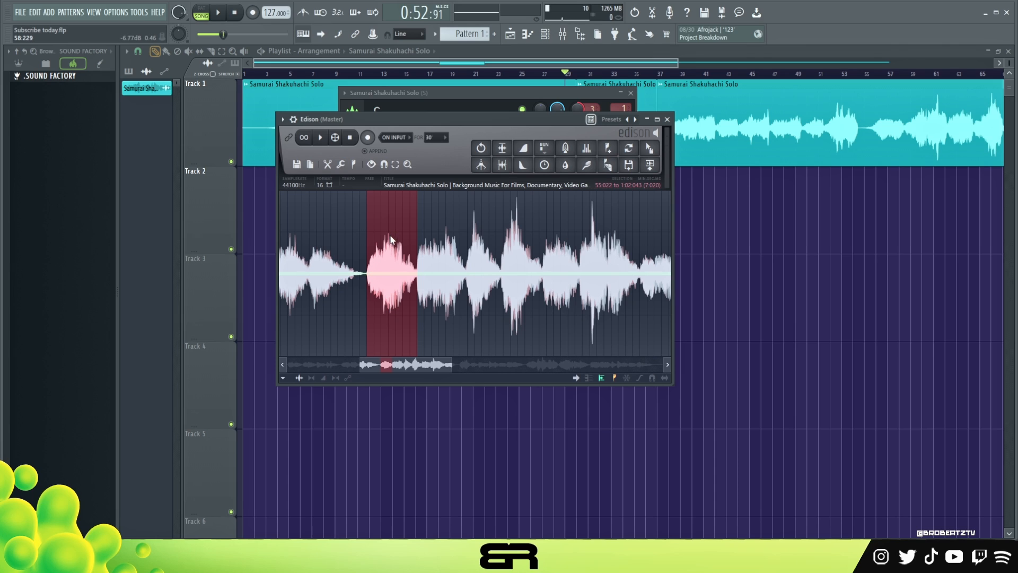
{"action": "left_click_drag", "start_coordinate": [417, 297], "coordinate": [496, 270]}
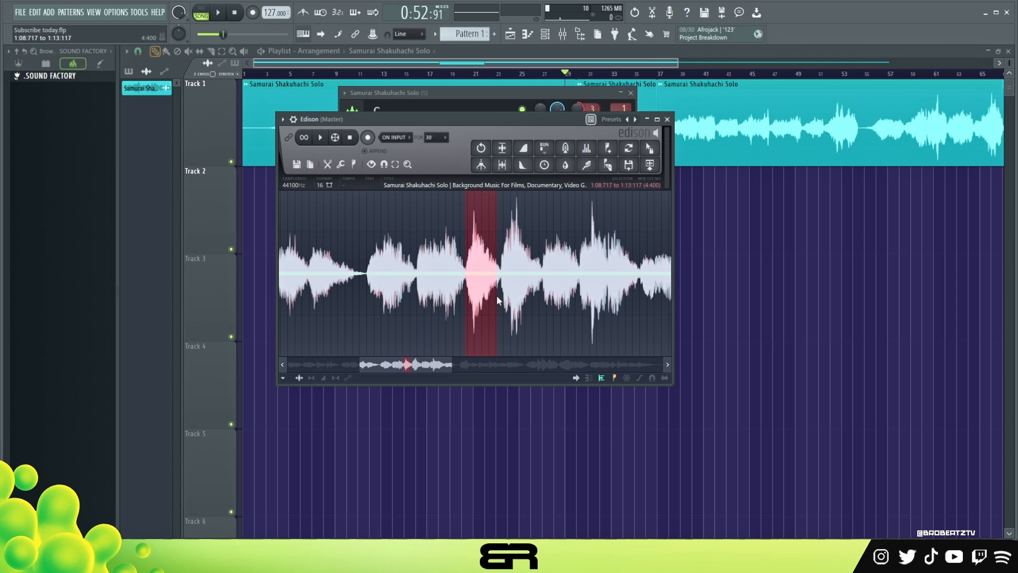
{"action": "left_click_drag", "start_coordinate": [499, 281], "coordinate": [501, 284]}
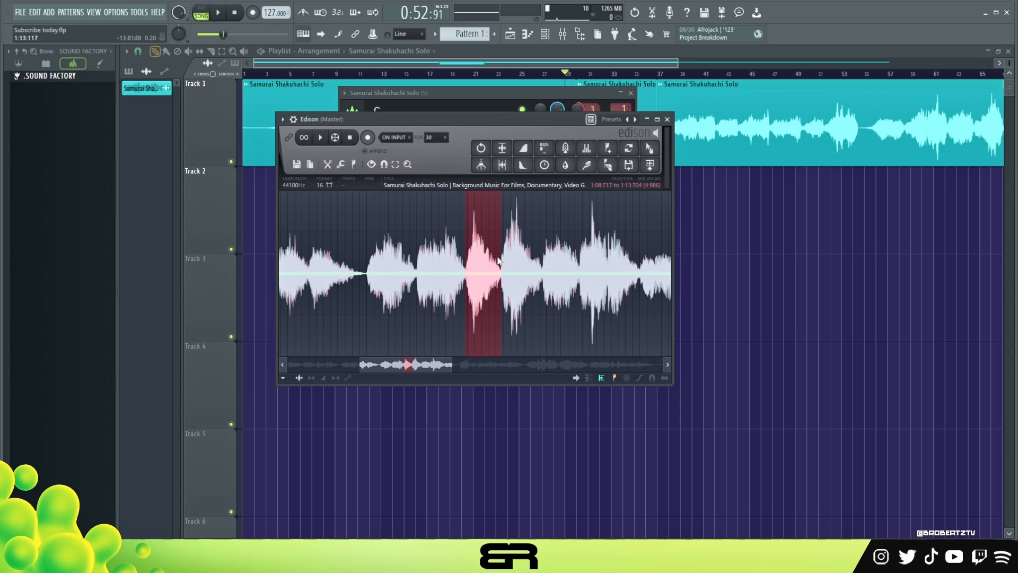
{"action": "key", "text": "space"}
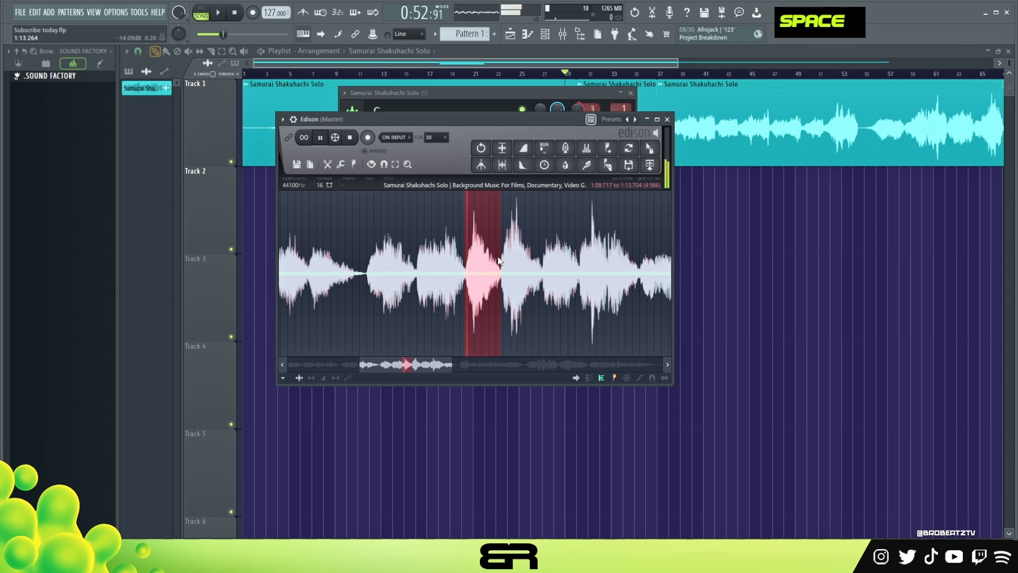
{"action": "key", "text": "space"}
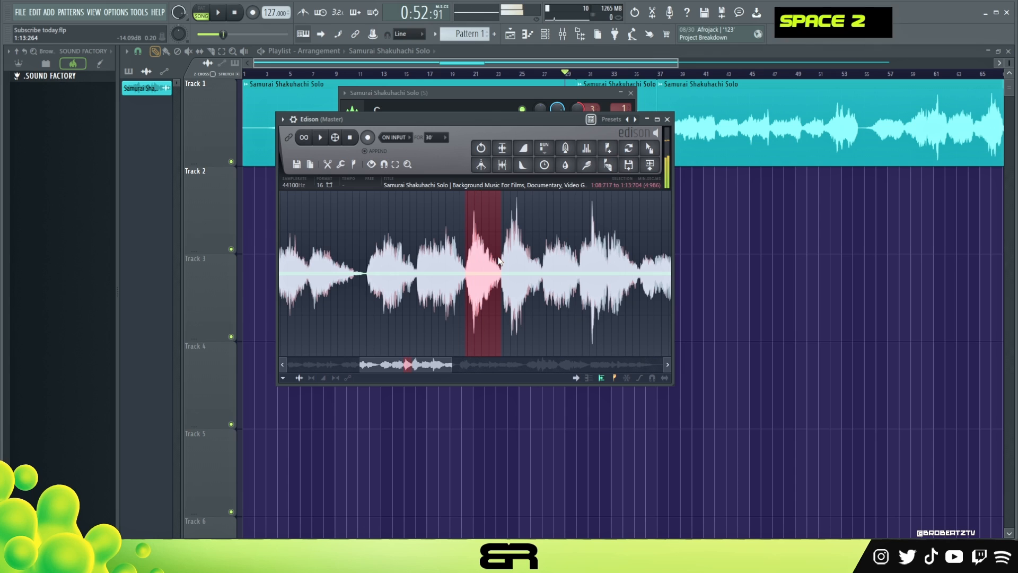
{"action": "left_click_drag", "start_coordinate": [501, 278], "coordinate": [366, 285]}
{"action": "left_click_drag", "start_coordinate": [465, 289], "coordinate": [496, 291]}
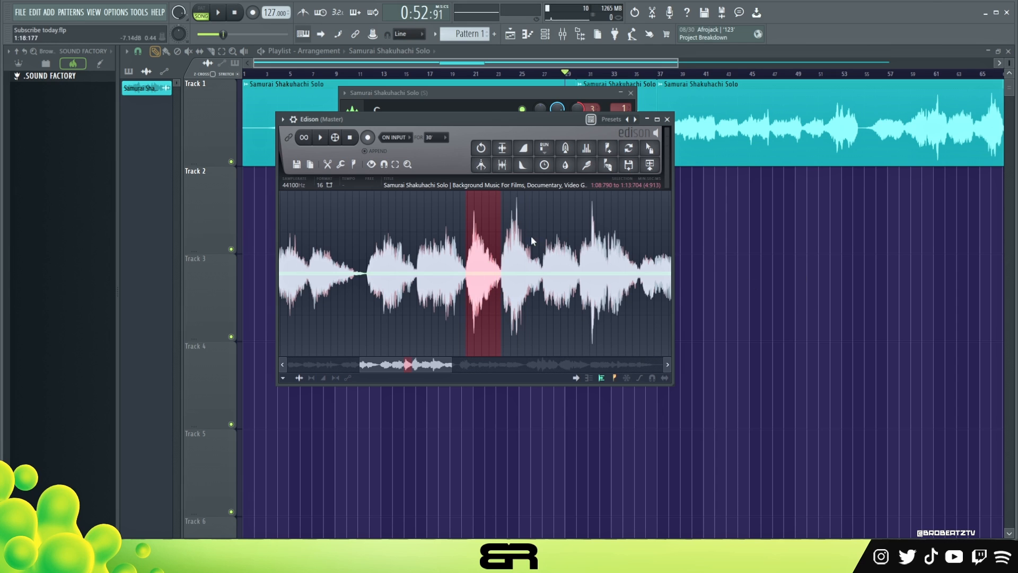
Step: Select the quieter flute note from about 1:48.7 to 1:53.0 and preview it
{"action": "scroll", "coordinate": [530, 236], "scroll_direction": "down", "scroll_amount": 3}
{"action": "left_click_drag", "start_coordinate": [475, 250], "coordinate": [611, 297]}
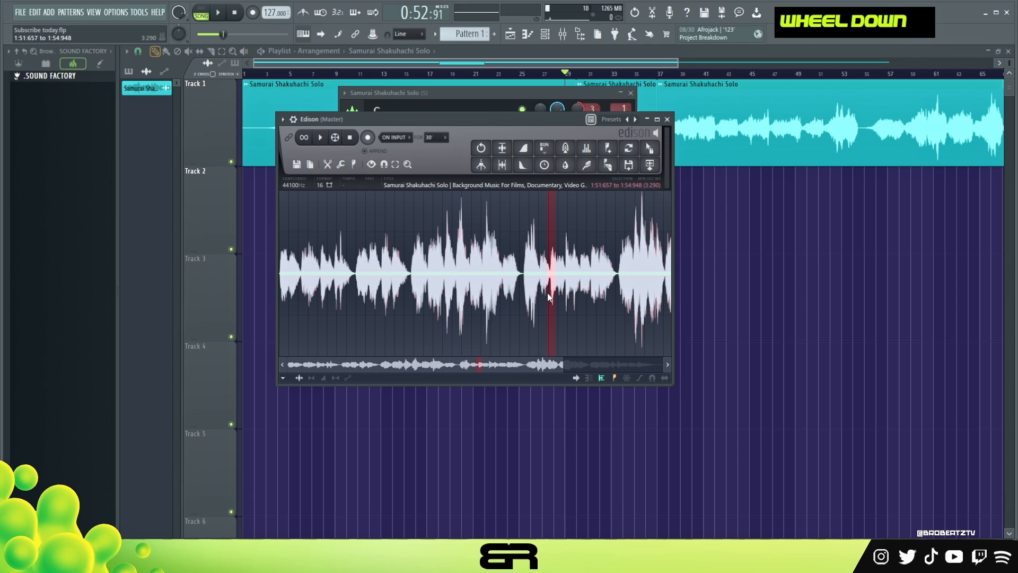
{"action": "scroll", "coordinate": [540, 289], "scroll_direction": "up", "scroll_amount": 2}
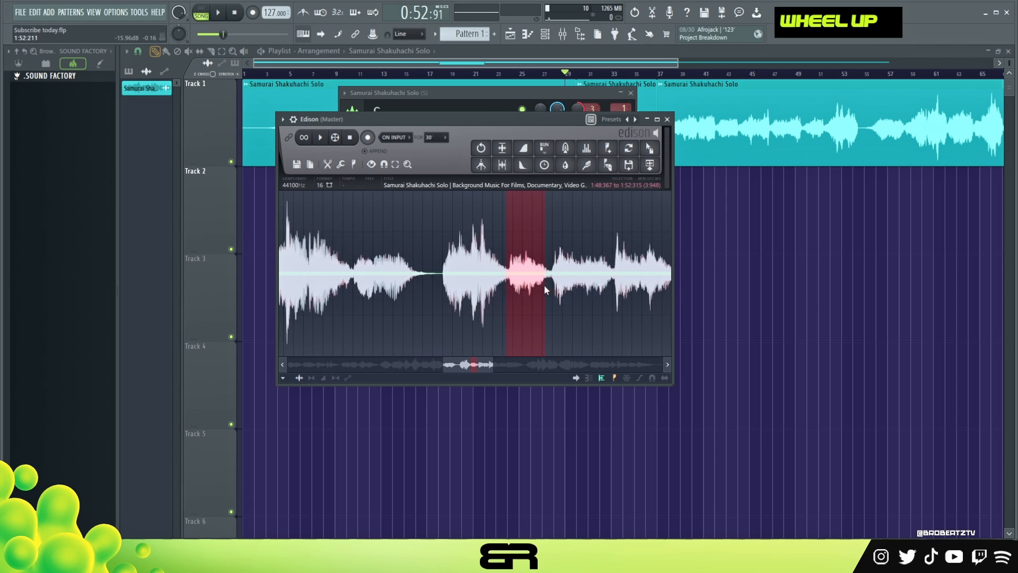
{"action": "left_click_drag", "start_coordinate": [492, 290], "coordinate": [491, 290]}
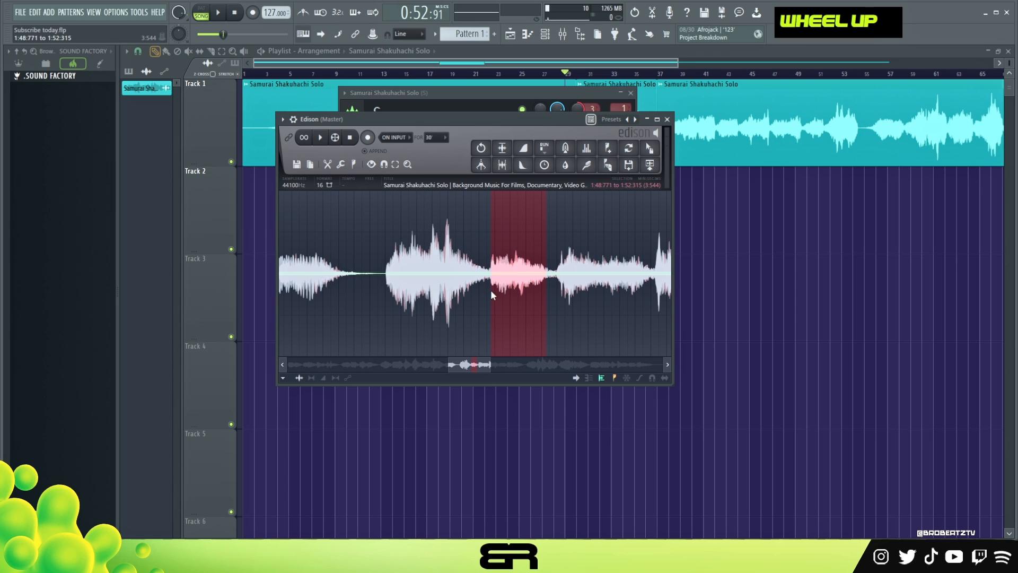
{"action": "key", "text": "space"}
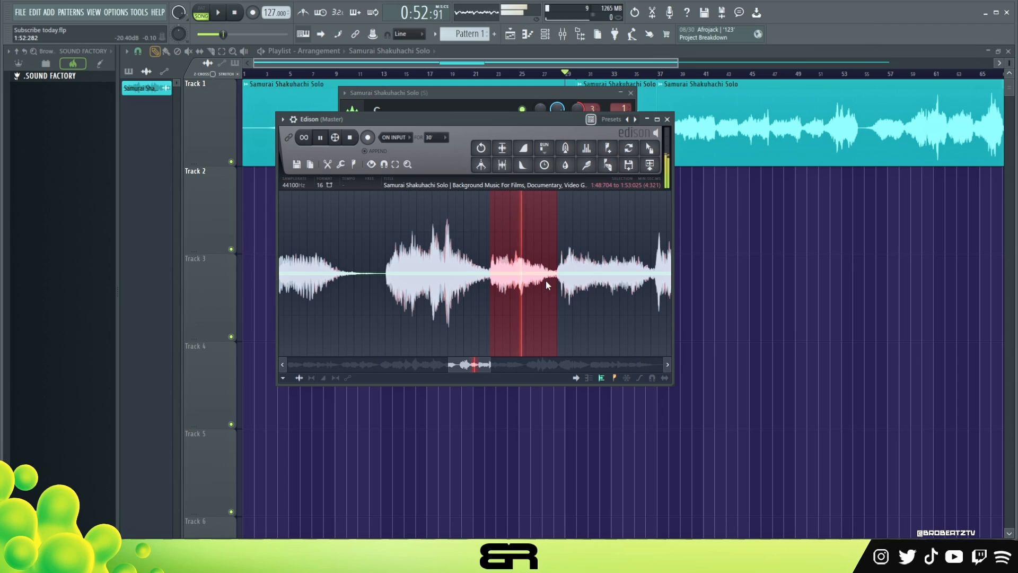
{"action": "key", "text": "space"}
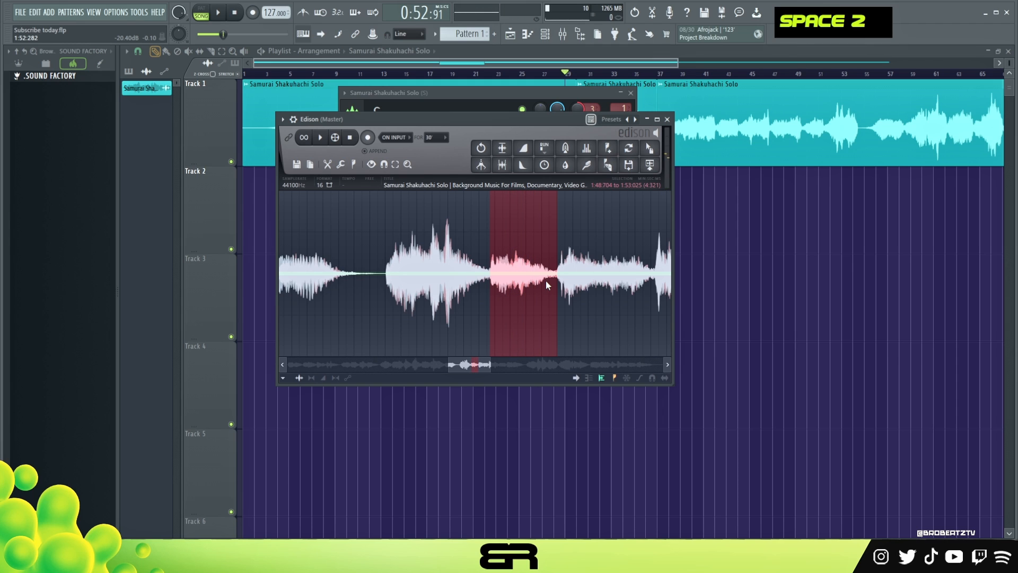
Step: Select the longer flute phrase from about 1:41.9 to 2:05.3 in the audio editor
{"action": "scroll", "coordinate": [545, 280], "scroll_direction": "down", "scroll_amount": 3}
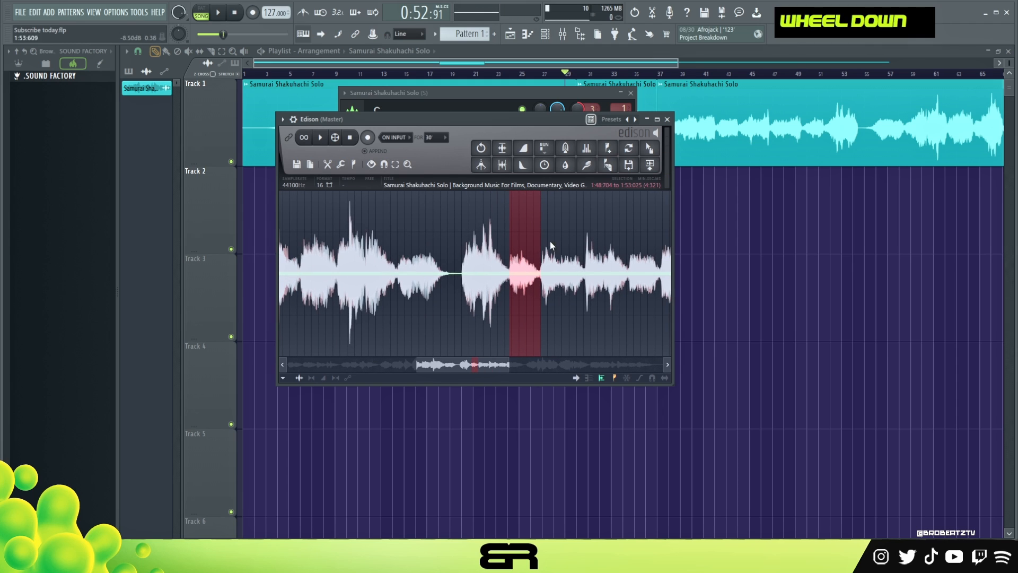
{"action": "scroll", "coordinate": [552, 272], "scroll_direction": "down", "scroll_amount": 2}
{"action": "left_click_drag", "start_coordinate": [533, 281], "coordinate": [497, 286]}
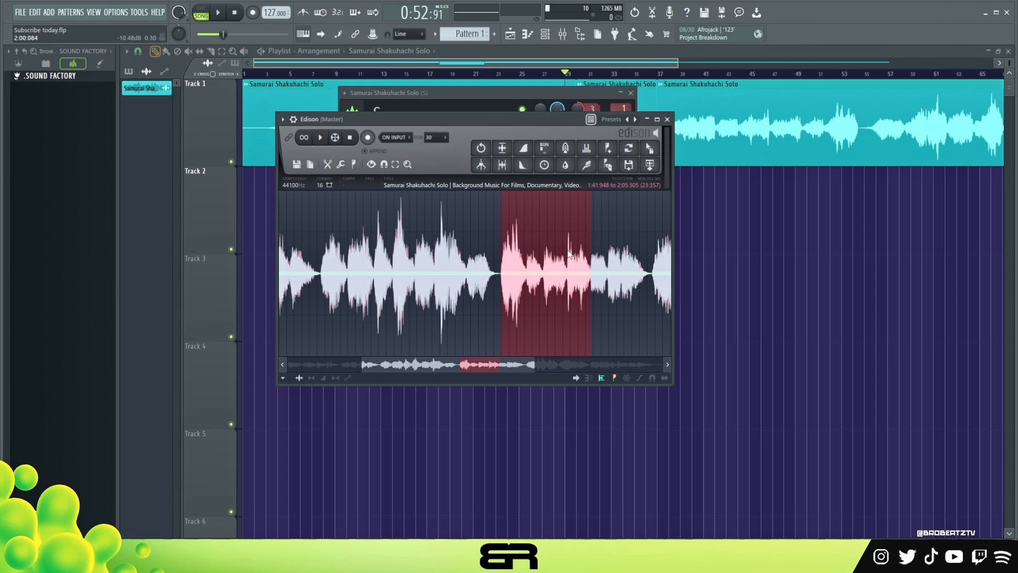
Step: Close the audio editor and copy the seven-bar section of the solo starting near bar 30 to the start of Track 3
{"action": "scroll", "coordinate": [550, 282], "scroll_direction": "down", "scroll_amount": 2}
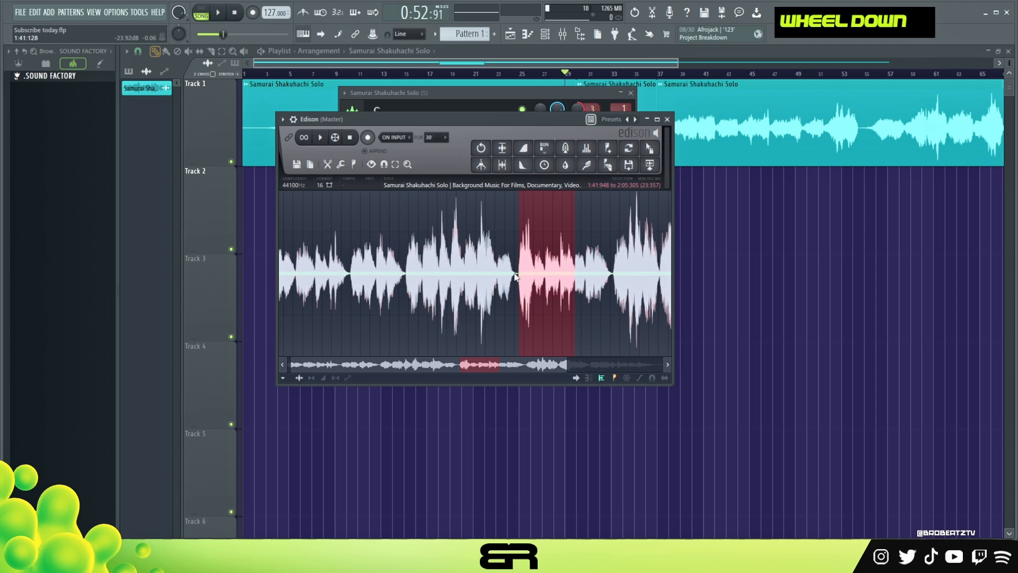
{"action": "scroll", "coordinate": [652, 286], "scroll_direction": "down", "scroll_amount": 2}
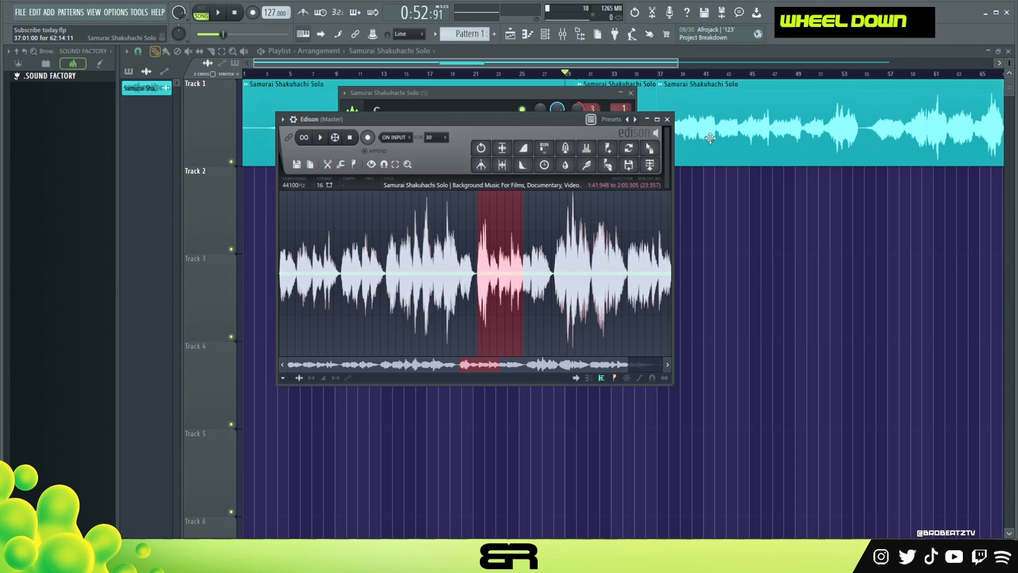
{"action": "left_click", "coordinate": [667, 119]}
{"action": "left_click_drag", "start_coordinate": [474, 280], "coordinate": [700, 273]}
{"action": "left_click_drag", "start_coordinate": [599, 234], "coordinate": [264, 322]}
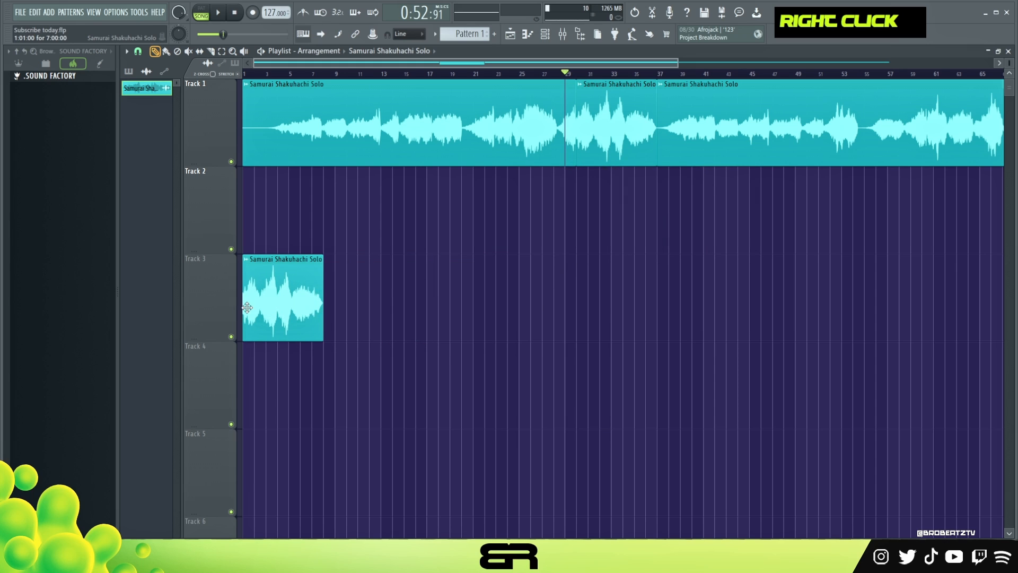
Step: Consolidate Track 3 from the track start into a single audio clip
{"action": "right_click", "coordinate": [216, 293]}
{"action": "mouse_move", "coordinate": [285, 434]}
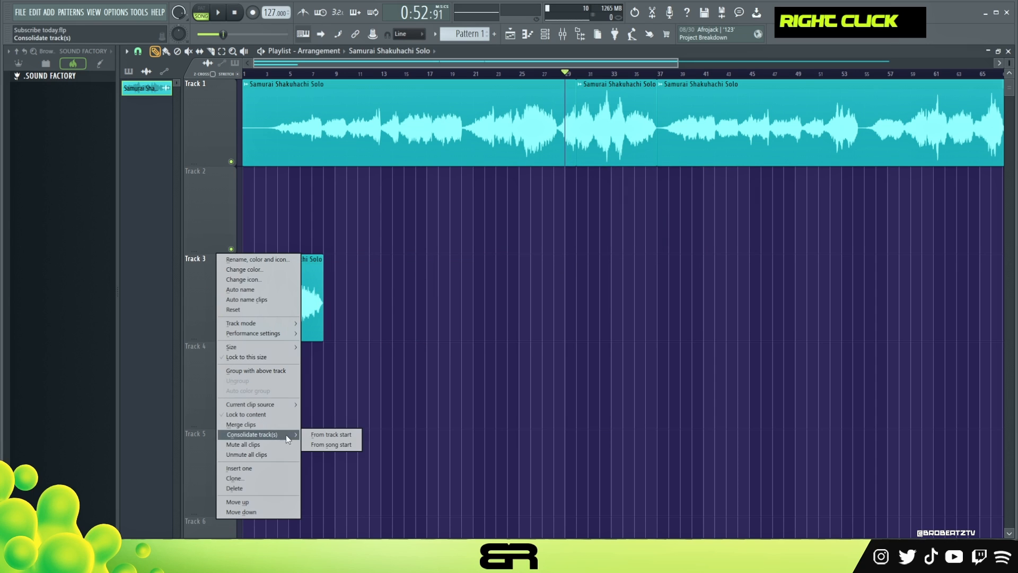
{"action": "left_click", "coordinate": [328, 434]}
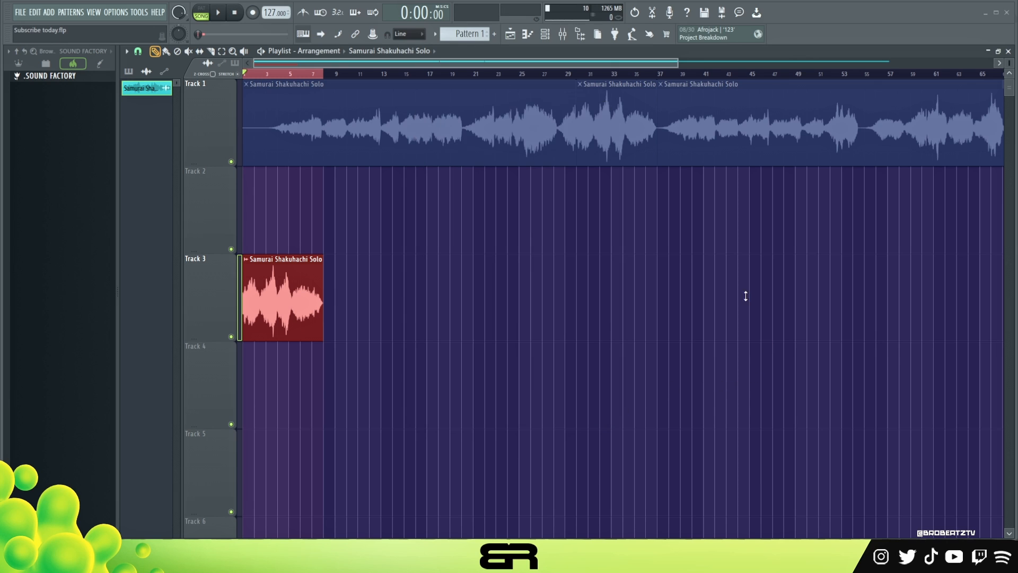
{"action": "right_click", "coordinate": [403, 309]}
{"action": "right_click", "coordinate": [295, 382]}
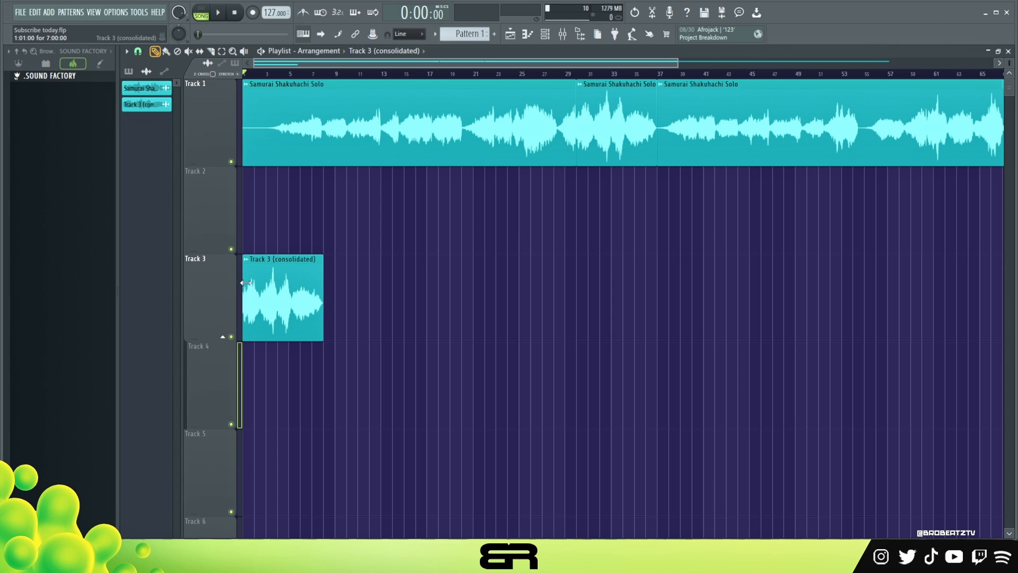
Step: Mute Track 1 and preview the consolidated clip on Track 3
{"action": "left_click", "coordinate": [232, 161]}
{"action": "key", "text": "space"}
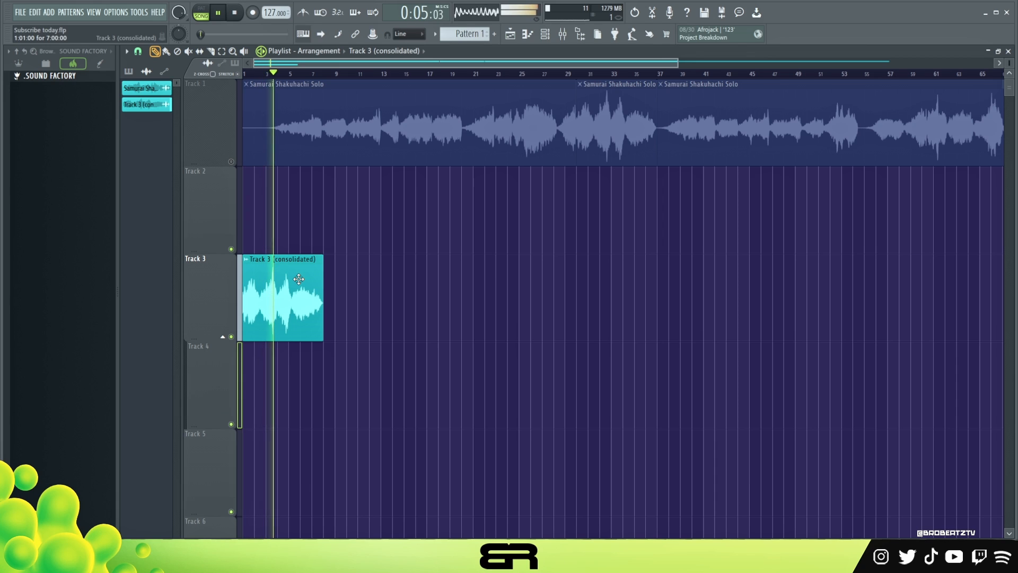
{"action": "key", "text": "space"}
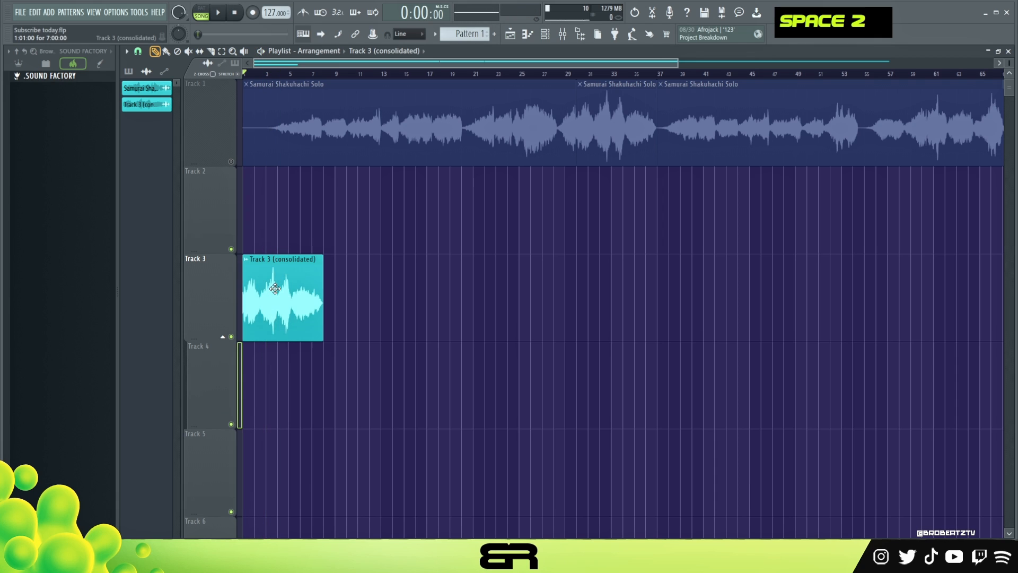
Step: Rename the consolidated Track 3 clip as "s"
{"action": "right_click", "coordinate": [140, 104]}
{"action": "left_click", "coordinate": [170, 142]}
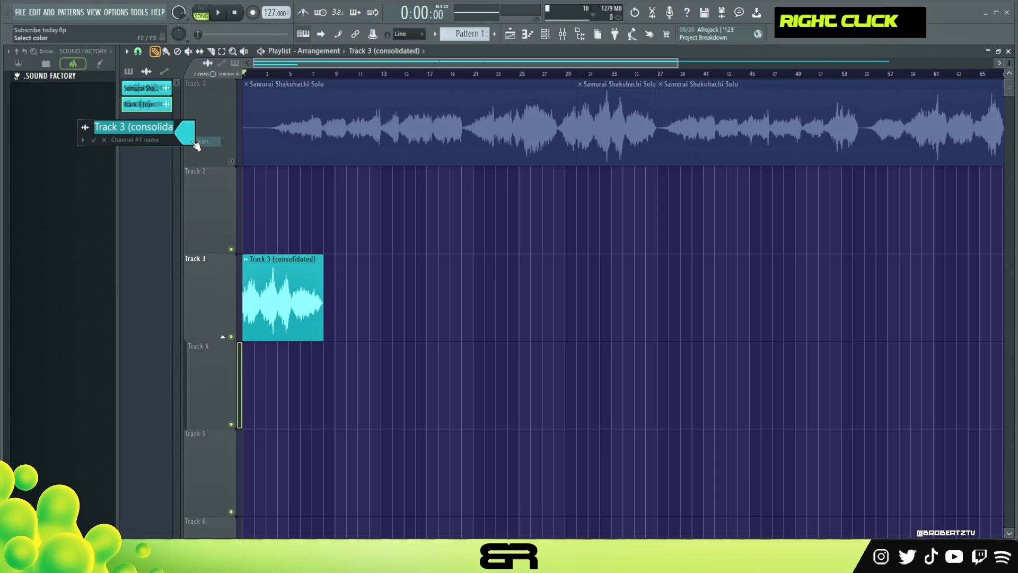
{"action": "type", "text": "s"}
{"action": "key", "text": "Return"}
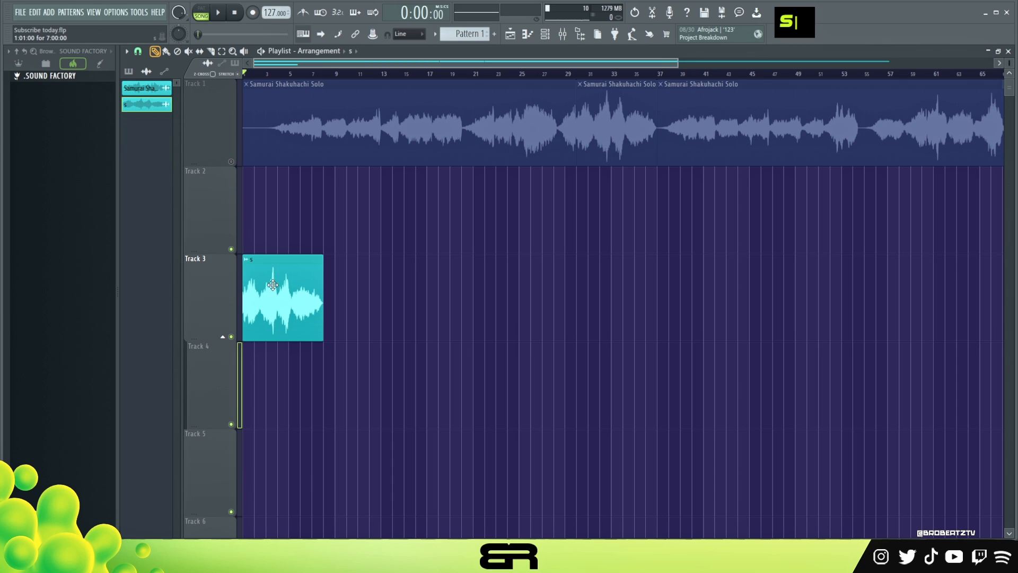
Step: Open the s clip in the pitch corrector and enlarge its window to show the detected notes
{"action": "double_click", "coordinate": [272, 285]}
{"action": "left_click_drag", "start_coordinate": [352, 186], "coordinate": [500, 136]}
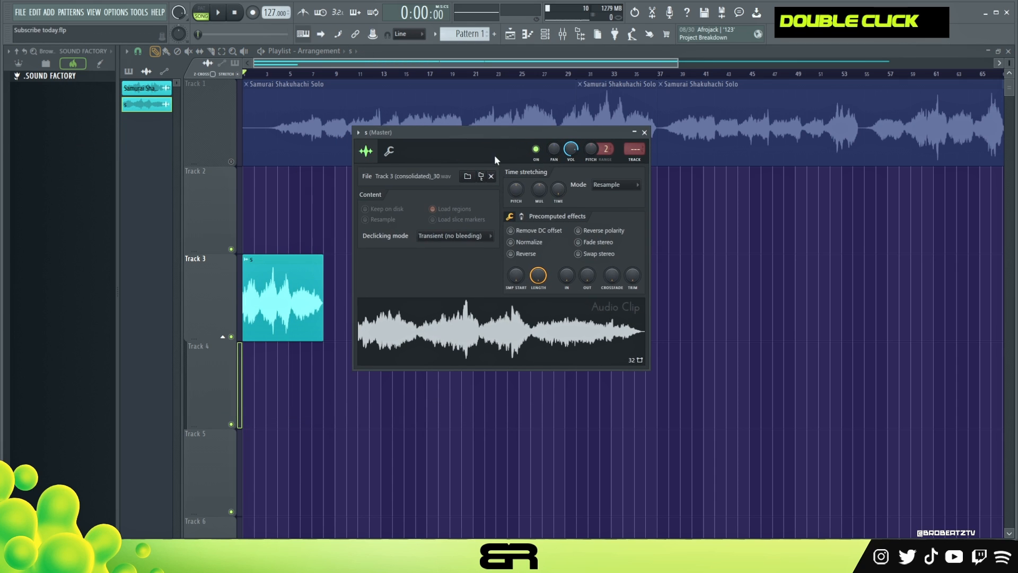
{"action": "right_click", "coordinate": [480, 320]}
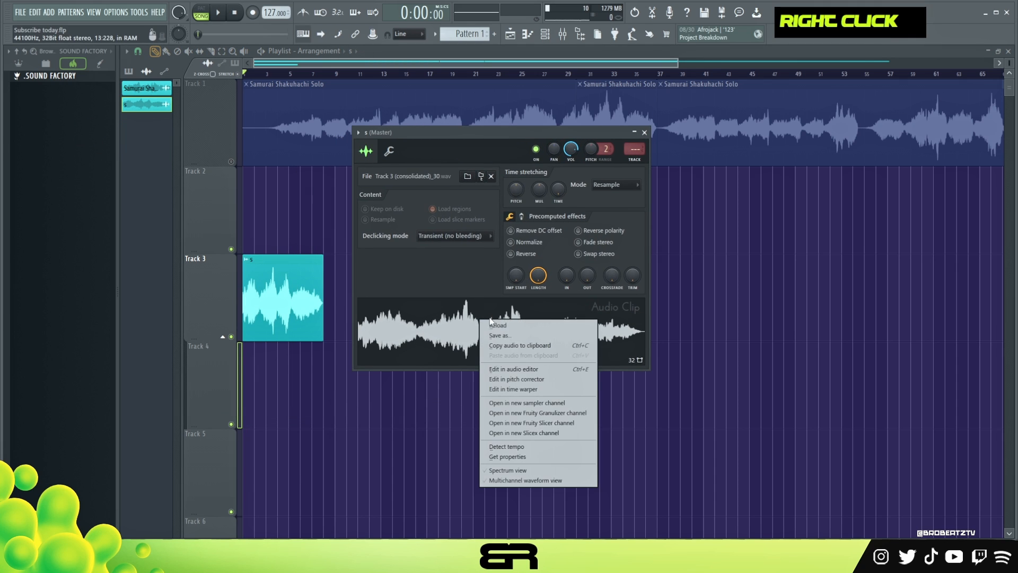
{"action": "left_click", "coordinate": [497, 379]}
{"action": "left_click", "coordinate": [644, 132]}
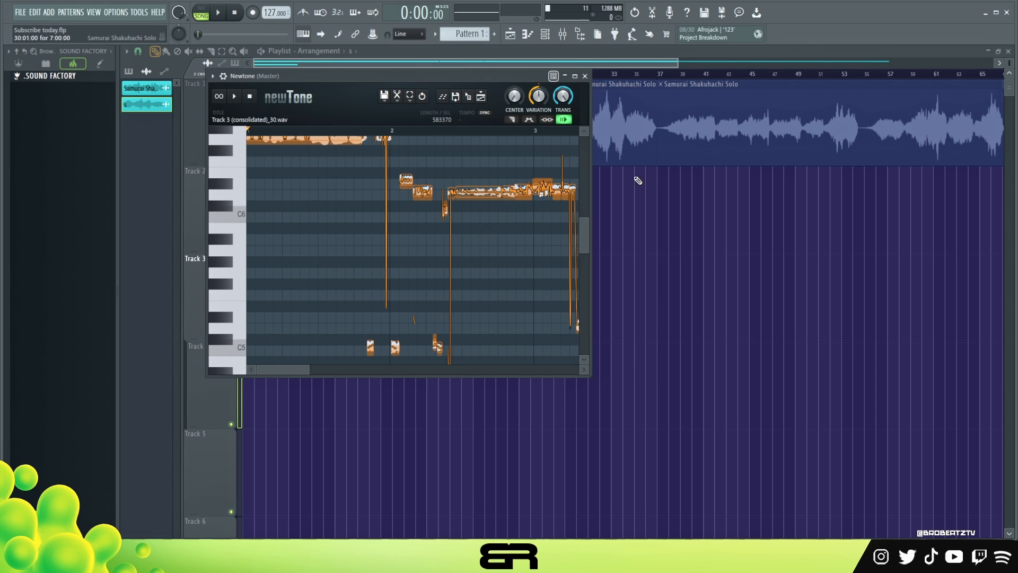
{"action": "left_click_drag", "start_coordinate": [588, 374], "coordinate": [1001, 450]}
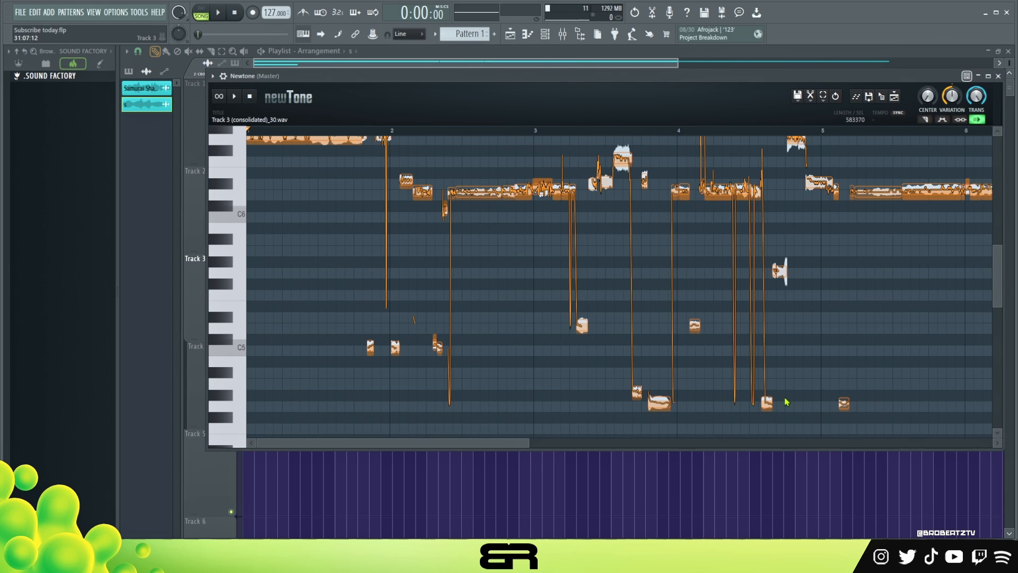
{"action": "scroll", "coordinate": [787, 402], "scroll_direction": "up", "scroll_amount": 3}
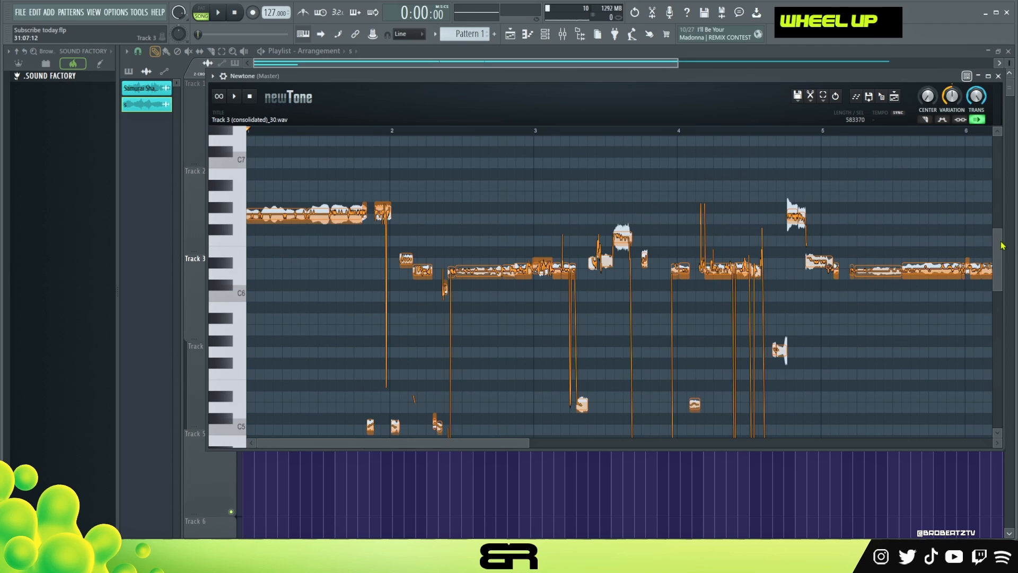
{"action": "mouse_move", "coordinate": [999, 229]}
{"action": "left_mouse_down"}
{"action": "mouse_move", "coordinate": [1000, 249]}
{"action": "mouse_move", "coordinate": [999, 226]}
{"action": "left_mouse_up"}
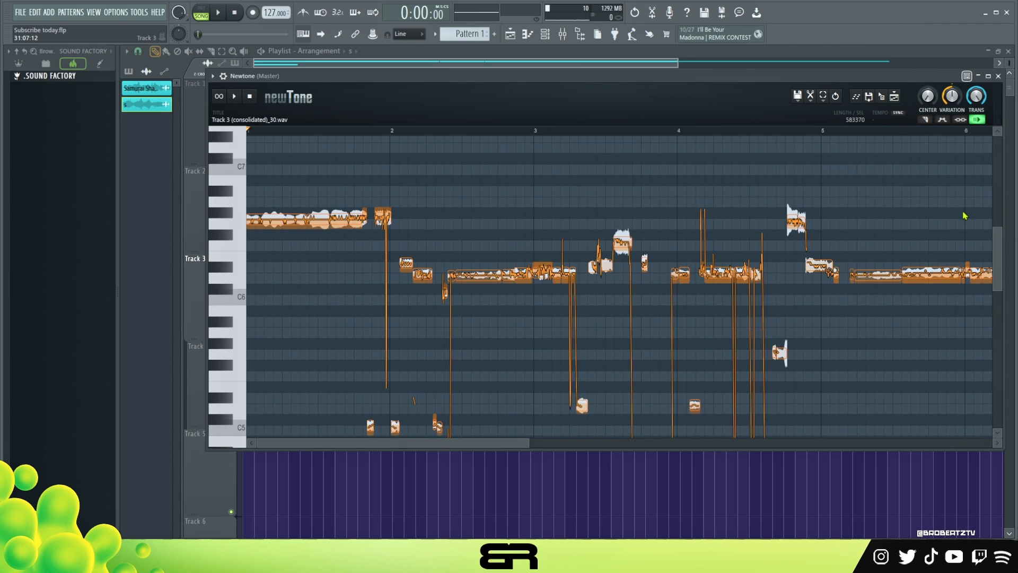
Step: Examine the pitch corrector's snap-to-scale setting and its list of major and minor scales
{"action": "left_click", "coordinate": [811, 98]}
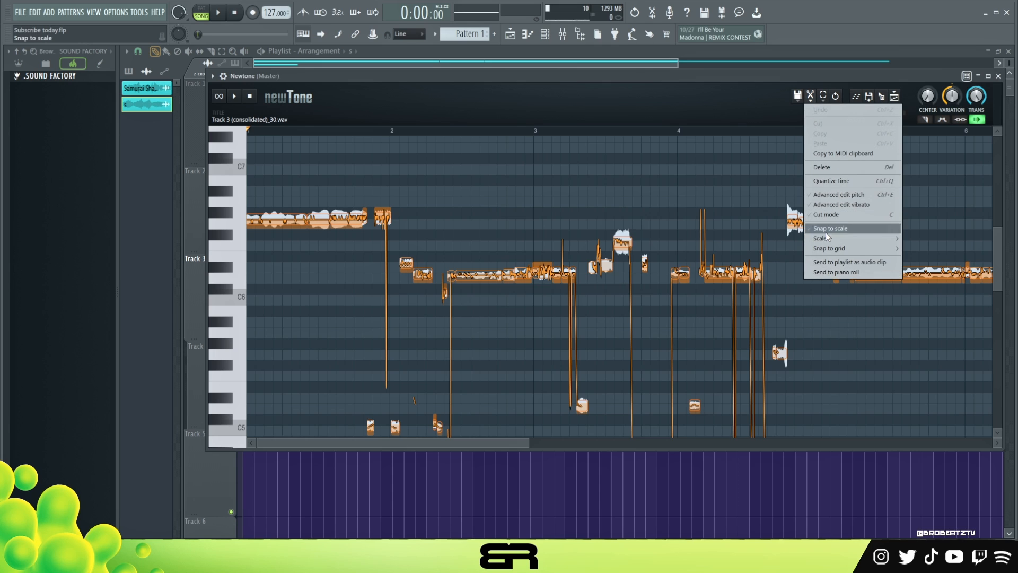
{"action": "mouse_move", "coordinate": [826, 238]}
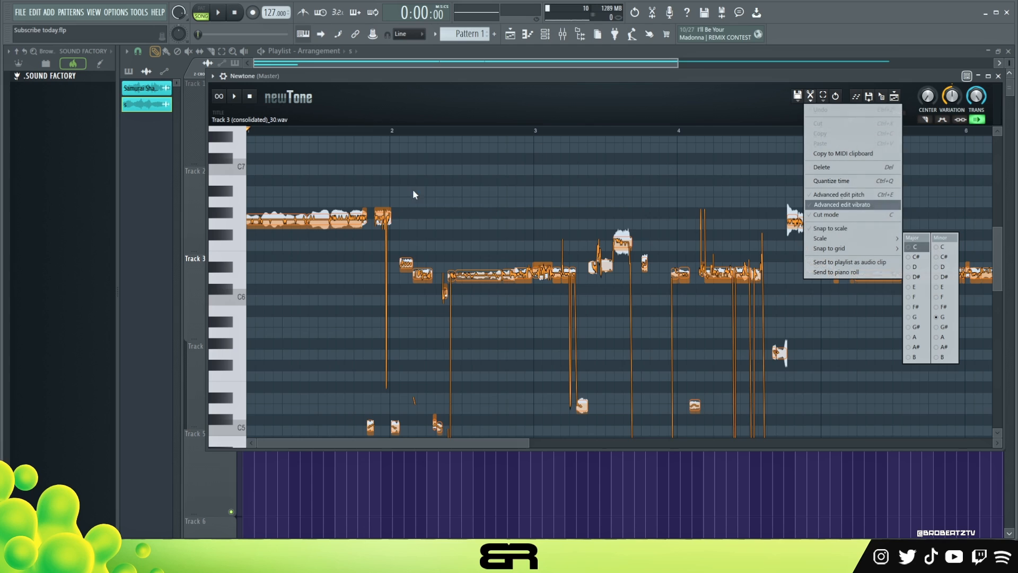
{"action": "mouse_move", "coordinate": [896, 238]}
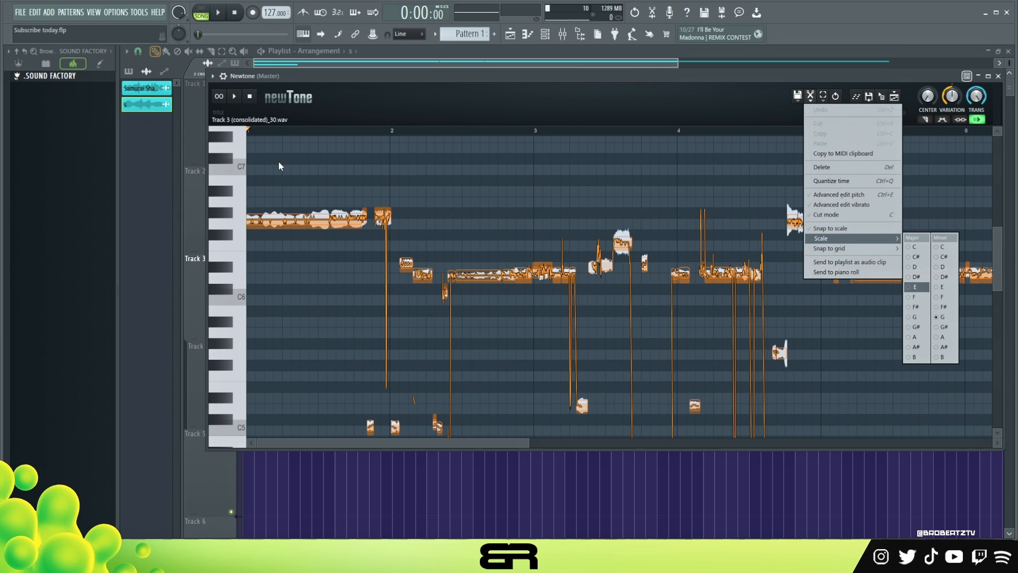
{"action": "left_click", "coordinate": [495, 194]}
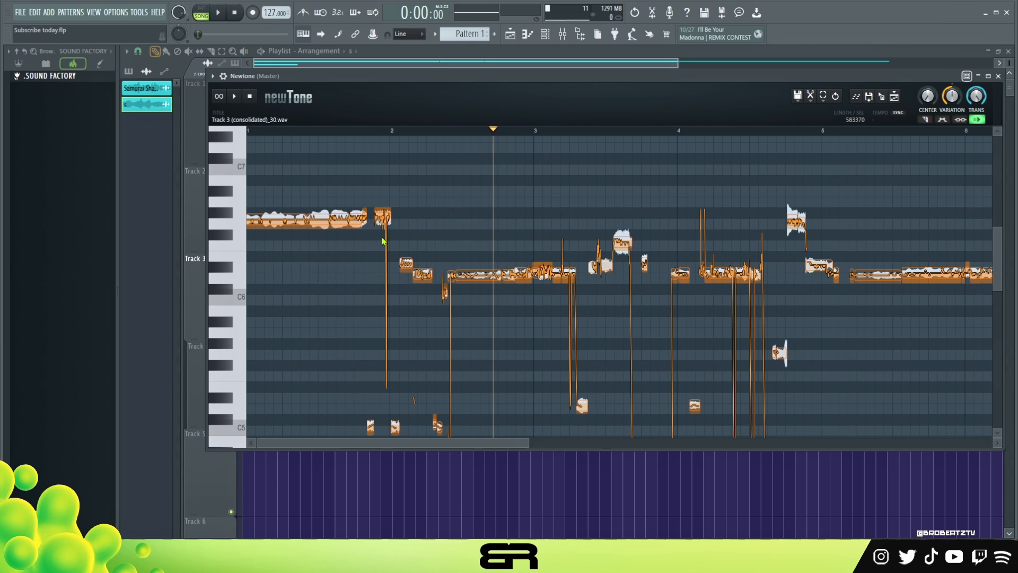
Step: Try shifting the pitch of the first long note, undo the edit and close the pitch corrector
{"action": "left_click_drag", "start_coordinate": [314, 215], "coordinate": [314, 241]}
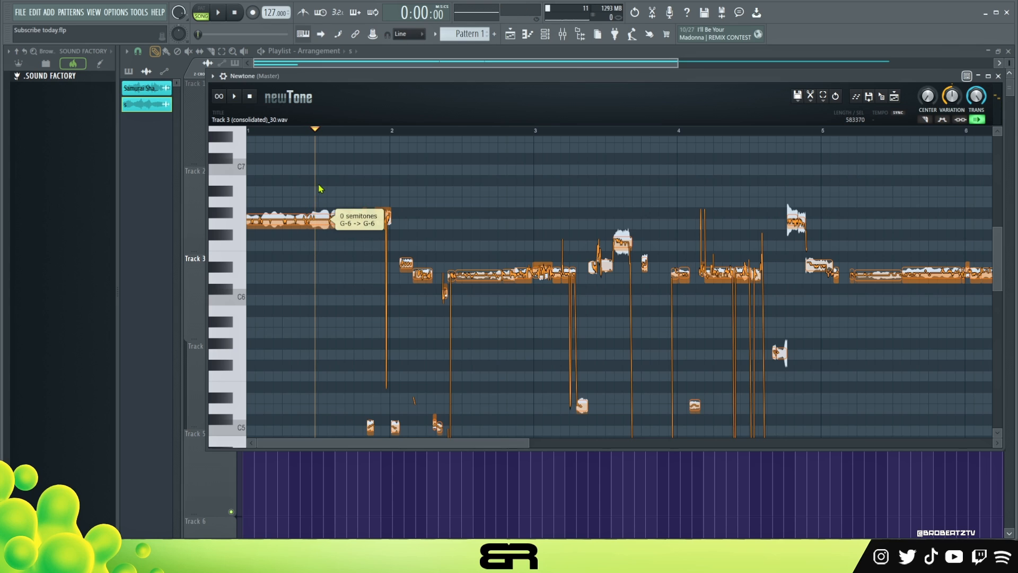
{"action": "key", "text": "ctrl+z"}
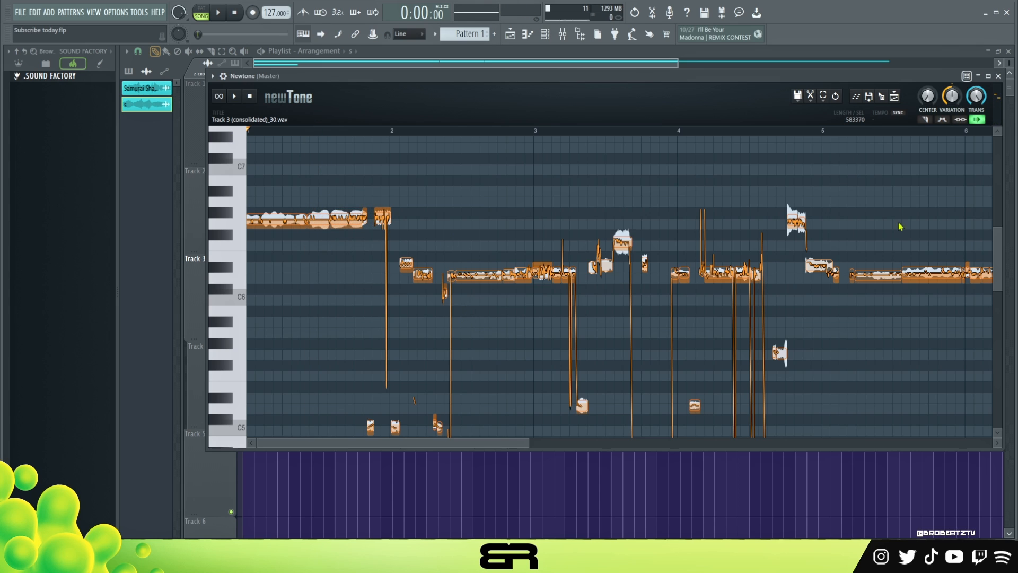
{"action": "left_click", "coordinate": [998, 76]}
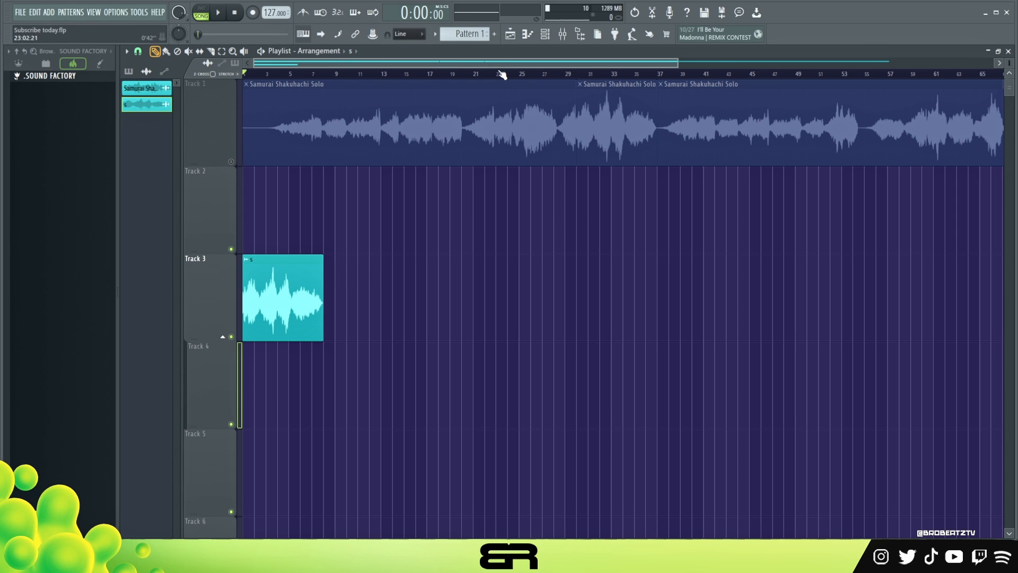
Step: Delete the original Samurai Shakuhachi Solo clips from Track 1
{"action": "scroll", "coordinate": [498, 74], "scroll_direction": "down", "scroll_amount": 2}
{"action": "scroll", "coordinate": [513, 168], "scroll_direction": "up", "scroll_amount": 2}
{"action": "right_click", "coordinate": [488, 113]}
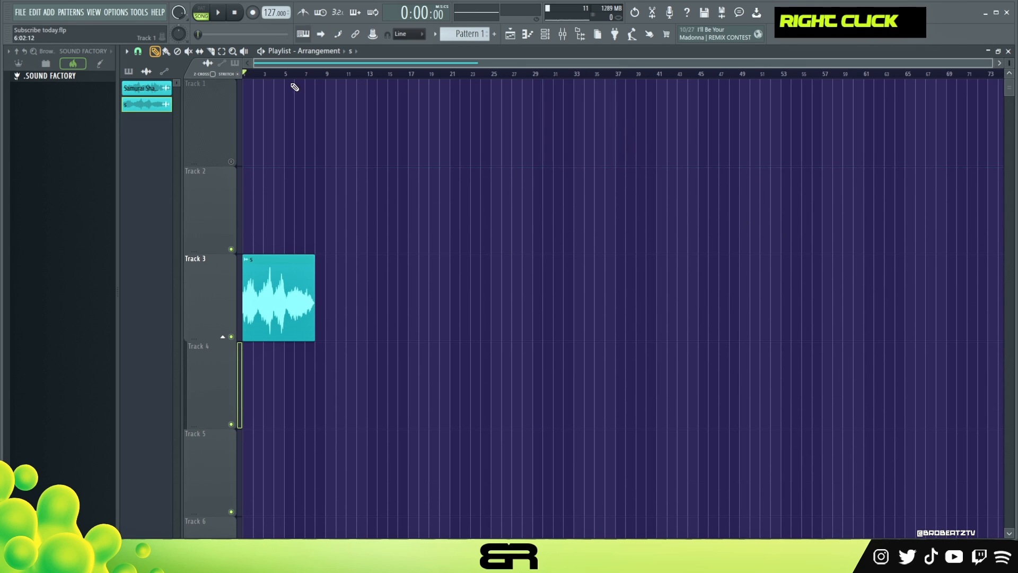
{"action": "scroll", "coordinate": [276, 77], "scroll_direction": "up", "scroll_amount": 4}
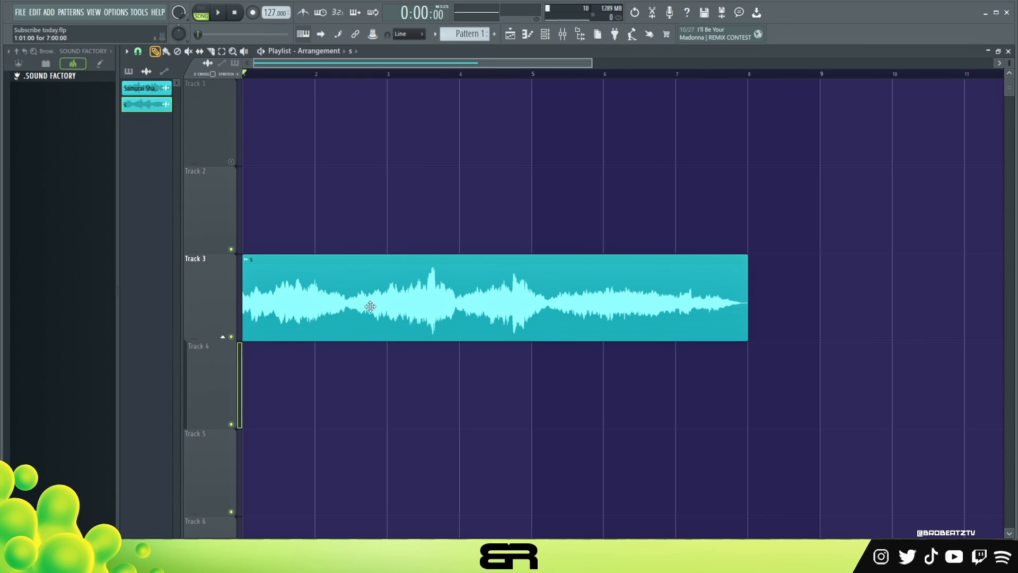
Step: Stretch the s clip on Track 3 to a length of 9:12:18 so its first quiet dip lands on bar 3
{"action": "double_click", "coordinate": [387, 76]}
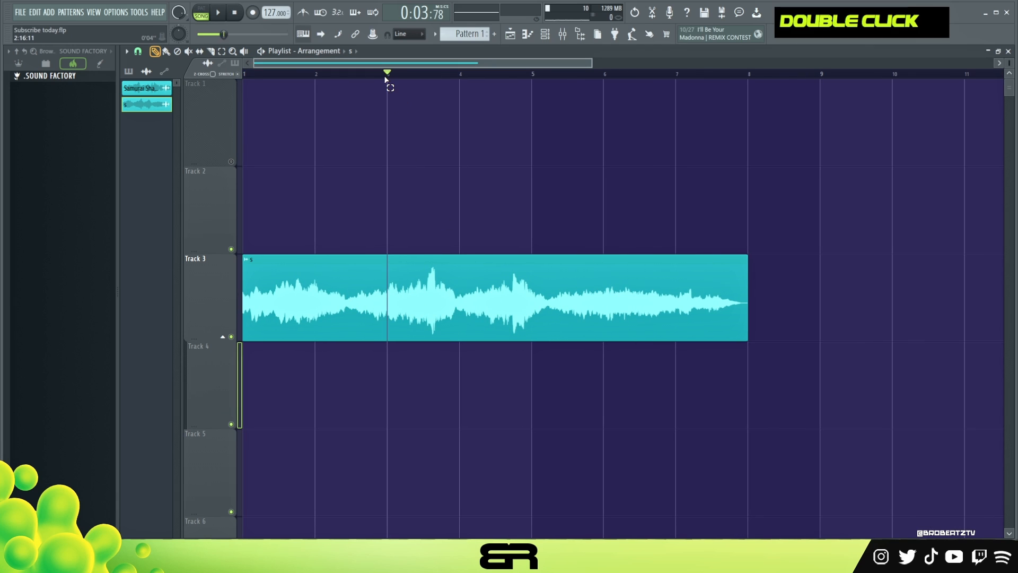
{"action": "double_click", "coordinate": [239, 76]}
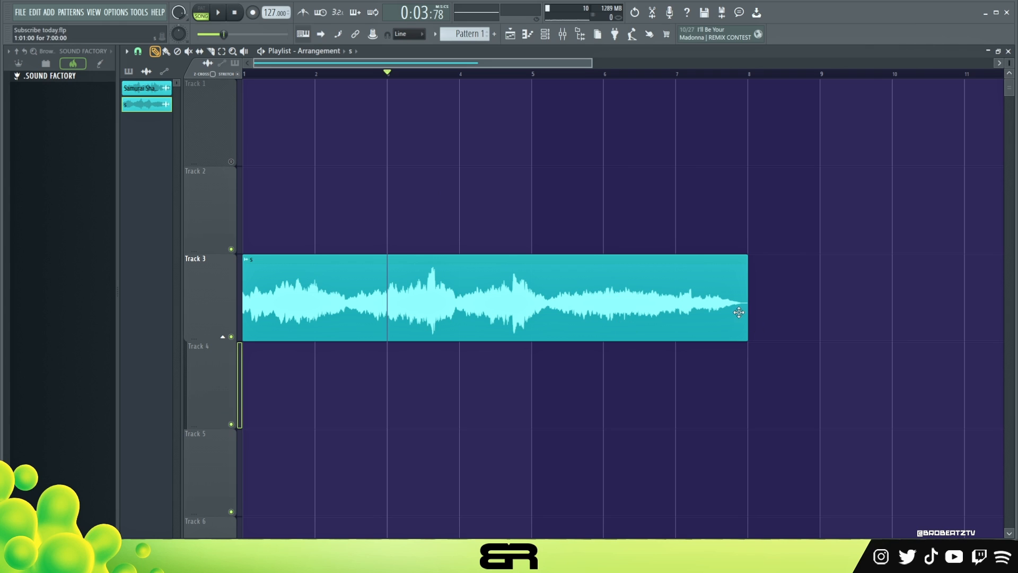
{"action": "left_click_drag", "start_coordinate": [747, 313], "coordinate": [949, 319]}
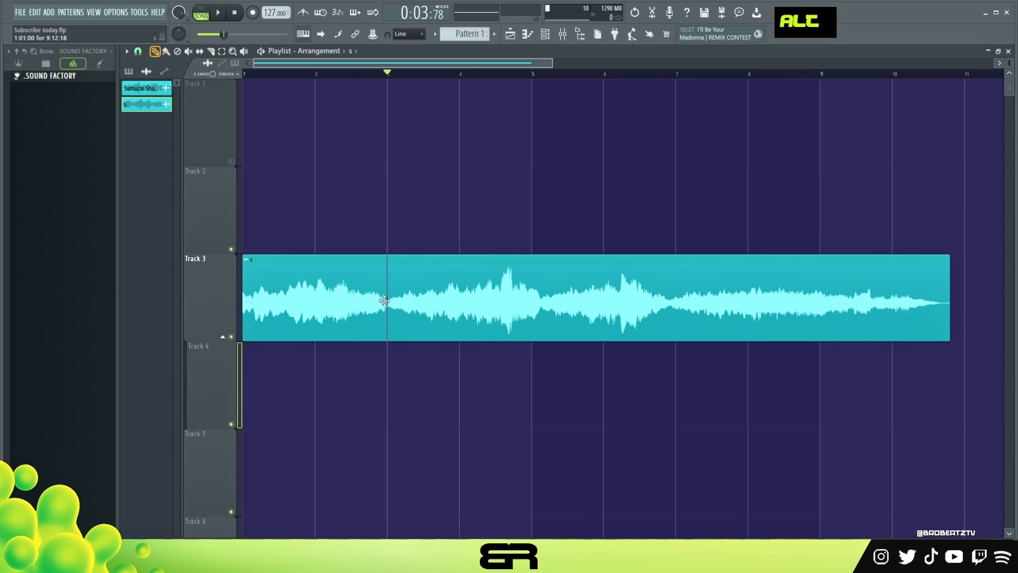
{"action": "scroll", "coordinate": [456, 93], "scroll_direction": "up", "scroll_amount": 2}
{"action": "scroll", "coordinate": [381, 68], "scroll_direction": "up", "scroll_amount": 2}
{"action": "left_click", "coordinate": [382, 70]}
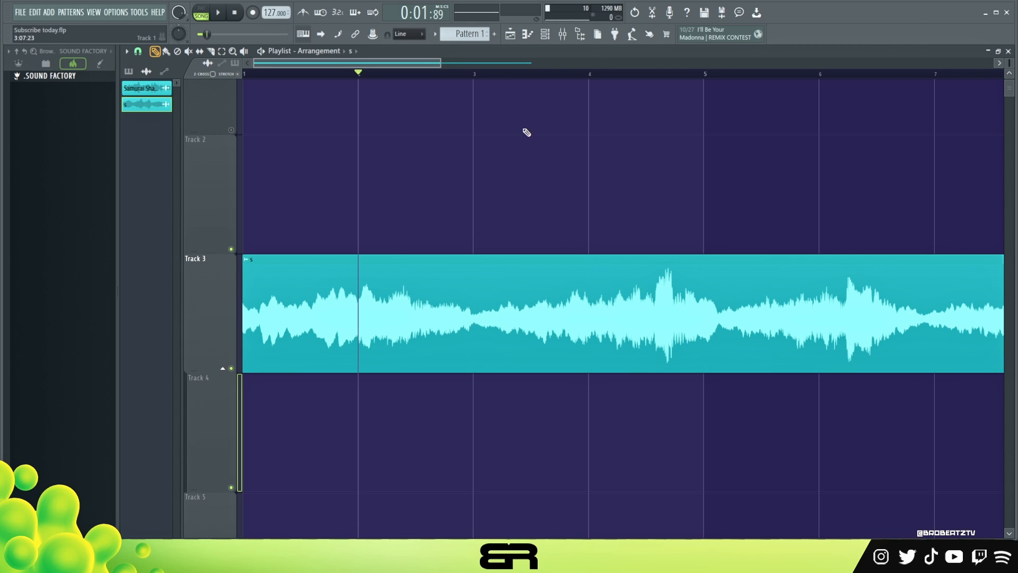
Step: Slice the stretched clip at bar 5 and delete the part after the cut
{"action": "scroll", "coordinate": [467, 78], "scroll_direction": "down", "scroll_amount": 2}
{"action": "key", "text": "c"}
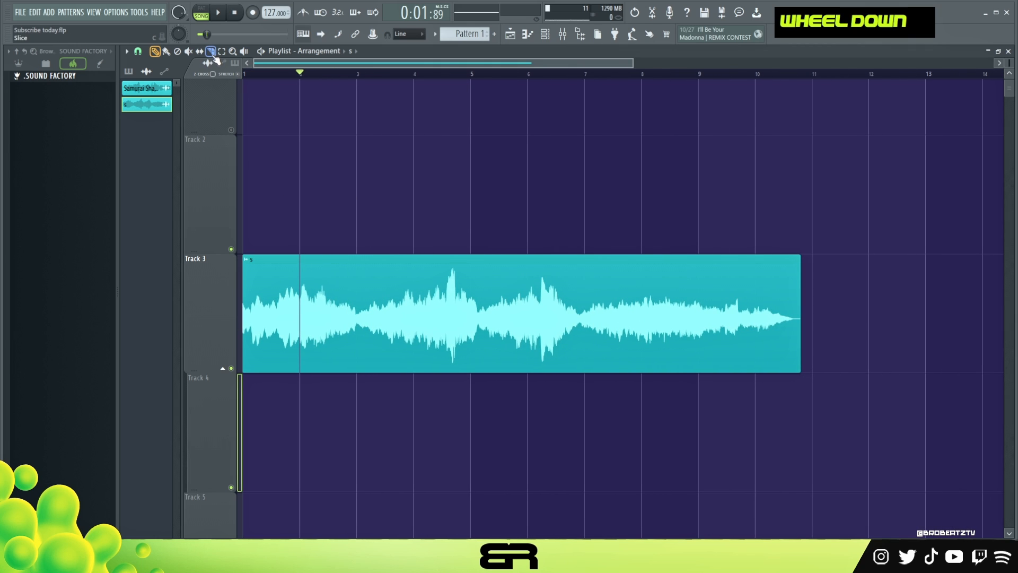
{"action": "left_click_drag", "start_coordinate": [471, 212], "coordinate": [480, 400]}
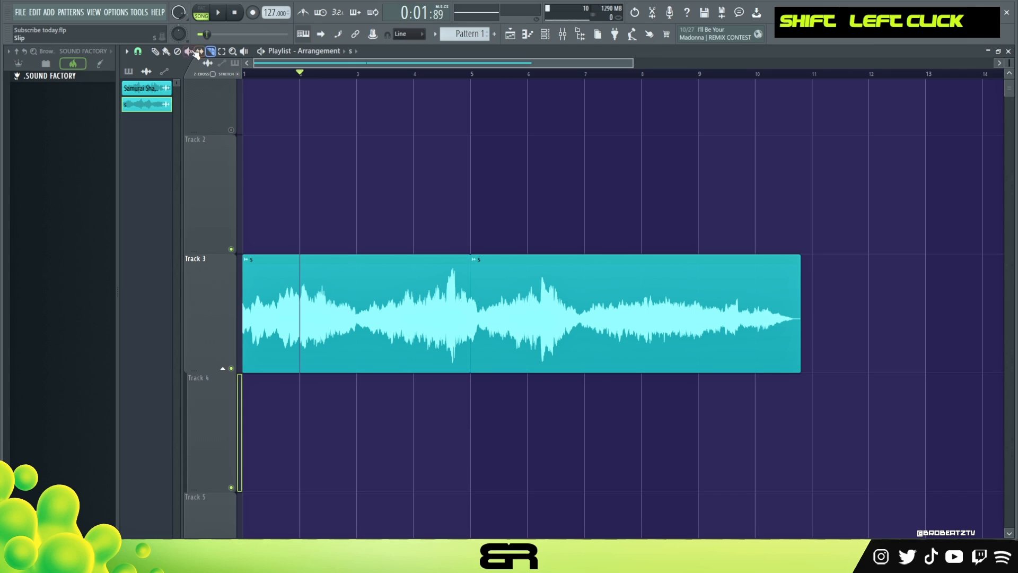
{"action": "key", "text": "p"}
{"action": "right_click", "coordinate": [639, 344]}
Step: Duplicate the four-bar s clip directly after itself so the copy spans bars 5 to 9
{"action": "left_click", "coordinate": [339, 328], "text": "ctrl"}
{"action": "left_click_drag", "start_coordinate": [329, 359], "coordinate": [557, 359]}
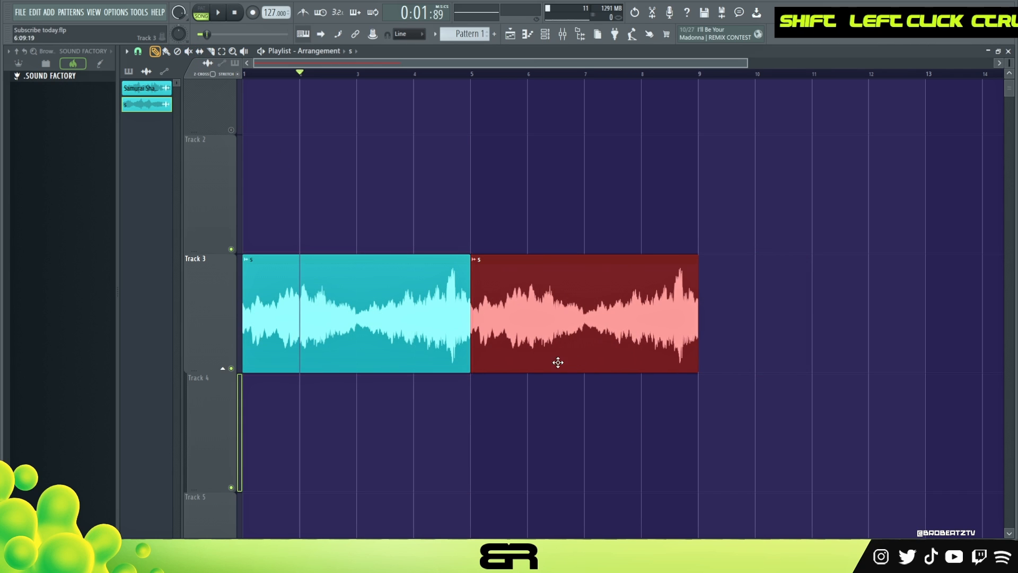
{"action": "right_click", "coordinate": [573, 211]}
Step: Check the s clip's time-stretching settings and play the repeated phrase from near the start of the arrangement
{"action": "double_click", "coordinate": [404, 268]}
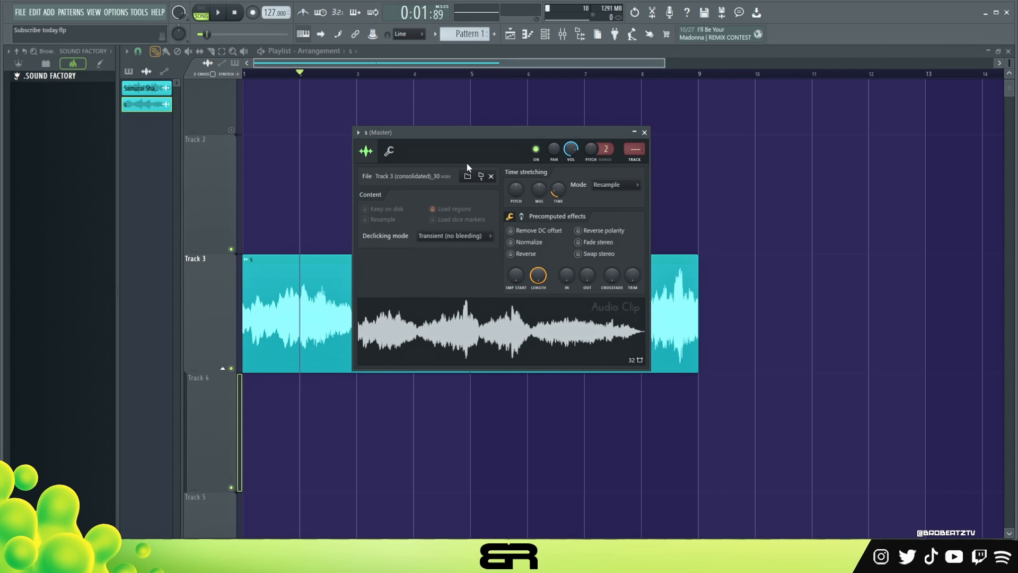
{"action": "left_click_drag", "start_coordinate": [449, 137], "coordinate": [590, 114]}
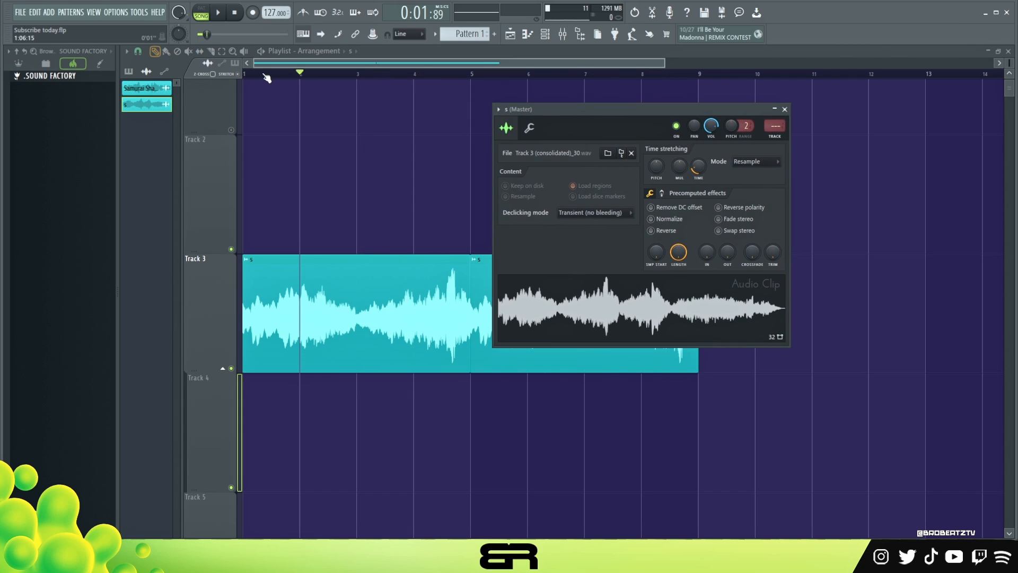
{"action": "left_click", "coordinate": [265, 75]}
{"action": "key", "text": "space"}
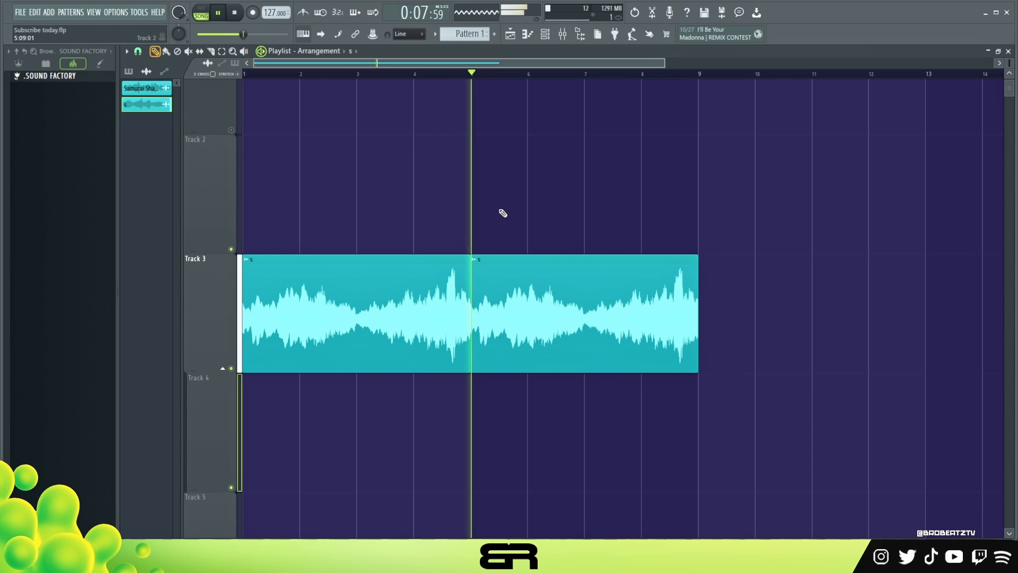
Step: Stop playback, open the s clip's settings and set its time-stretching pitch shift to -300 cents
{"action": "key", "text": "space"}
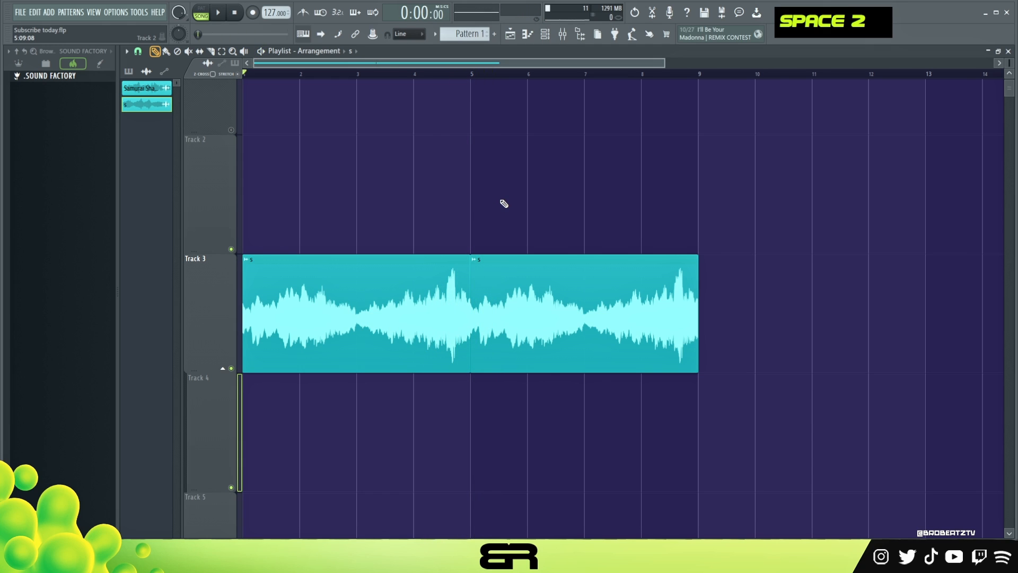
{"action": "double_click", "coordinate": [376, 275]}
{"action": "left_click_drag", "start_coordinate": [592, 114], "coordinate": [419, 118]}
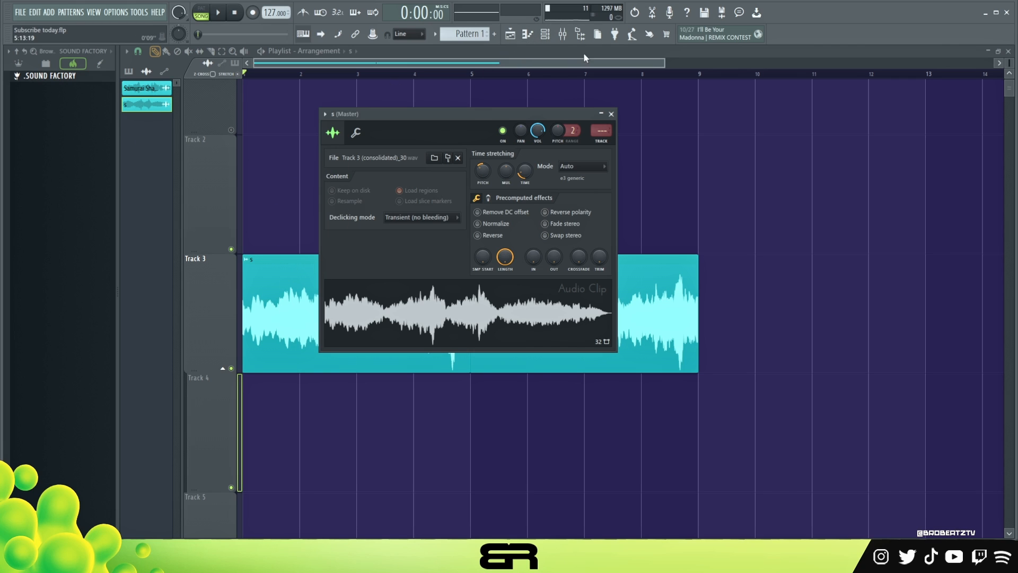
Step: Try a D#5 note at bar 1 of the Samurai Shakuhachi Solo piano roll, remove it and return to the playlist
{"action": "left_click", "coordinate": [546, 35]}
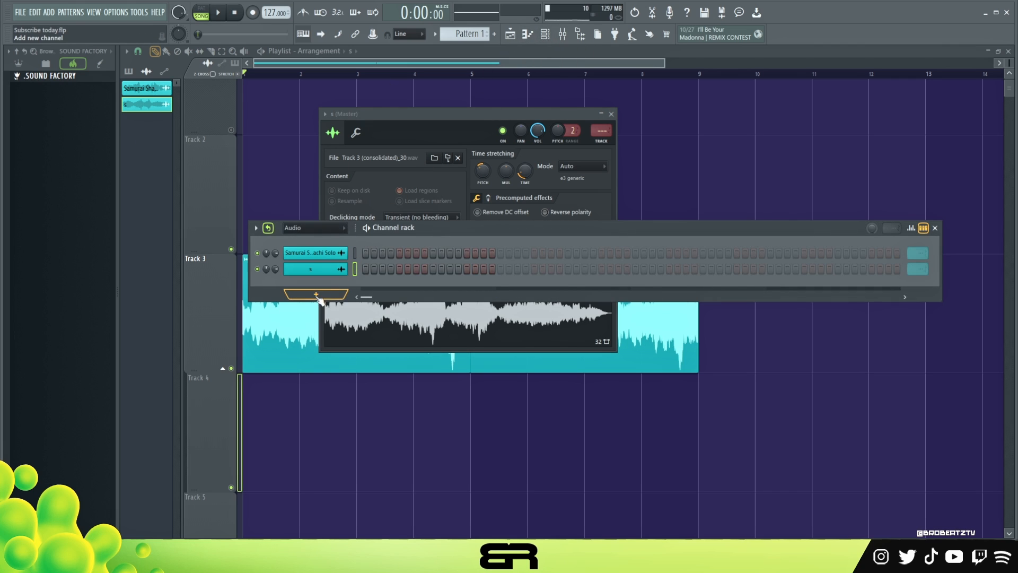
{"action": "right_click", "coordinate": [350, 253]}
{"action": "left_click", "coordinate": [355, 253]}
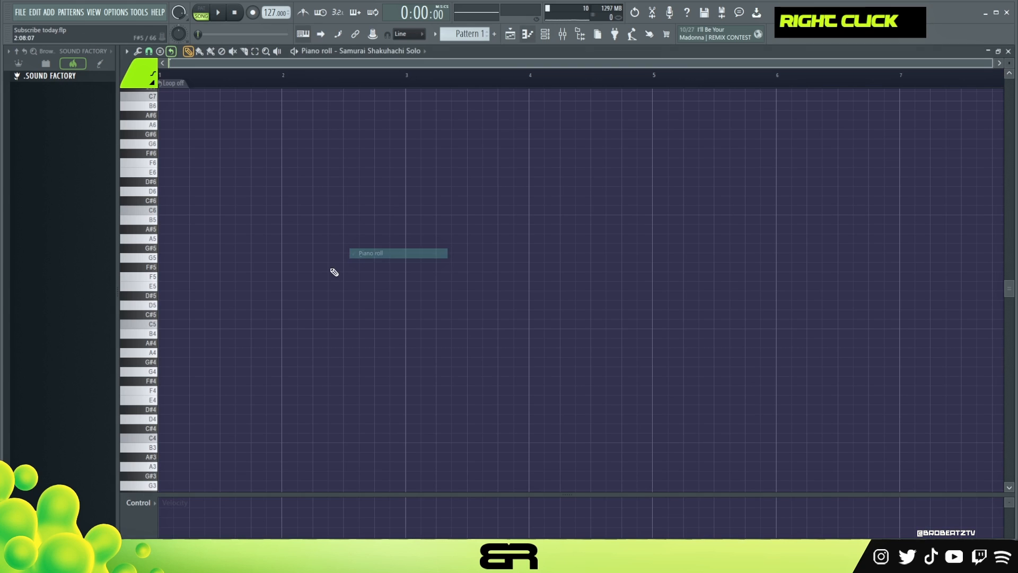
{"action": "left_click", "coordinate": [165, 267]}
{"action": "left_click_drag", "start_coordinate": [164, 269], "coordinate": [159, 297]}
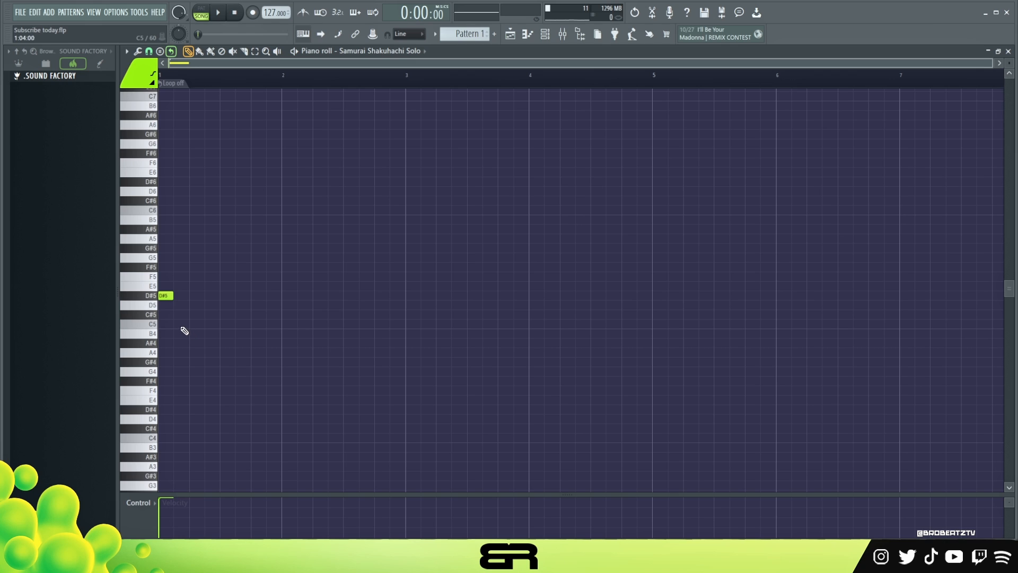
{"action": "right_click", "coordinate": [166, 295]}
{"action": "left_click", "coordinate": [512, 34]}
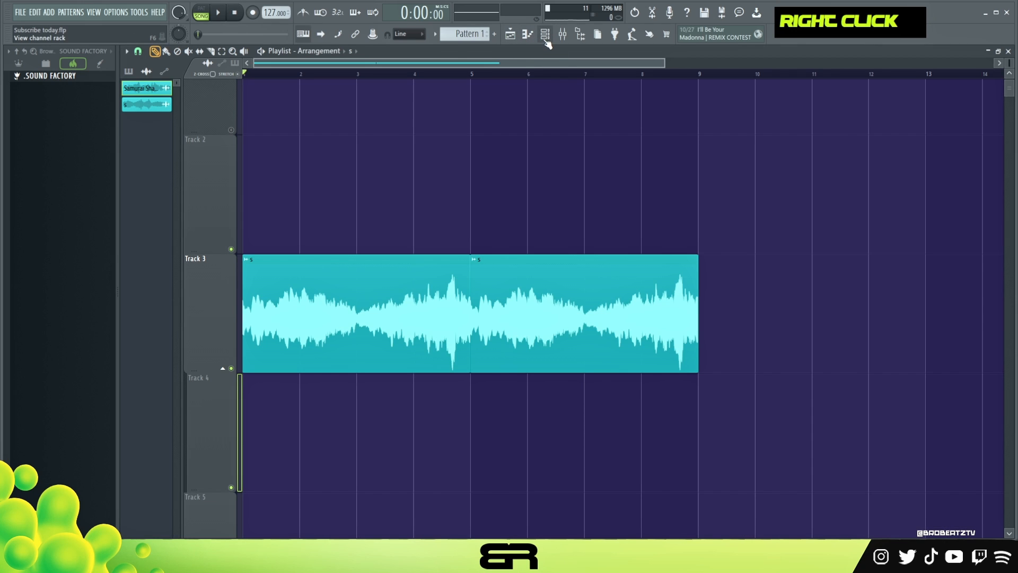
Step: Set the s clip's time-stretching pitch shift to -700 cents, auditioning the phrase while lowering it
{"action": "double_click", "coordinate": [368, 272]}
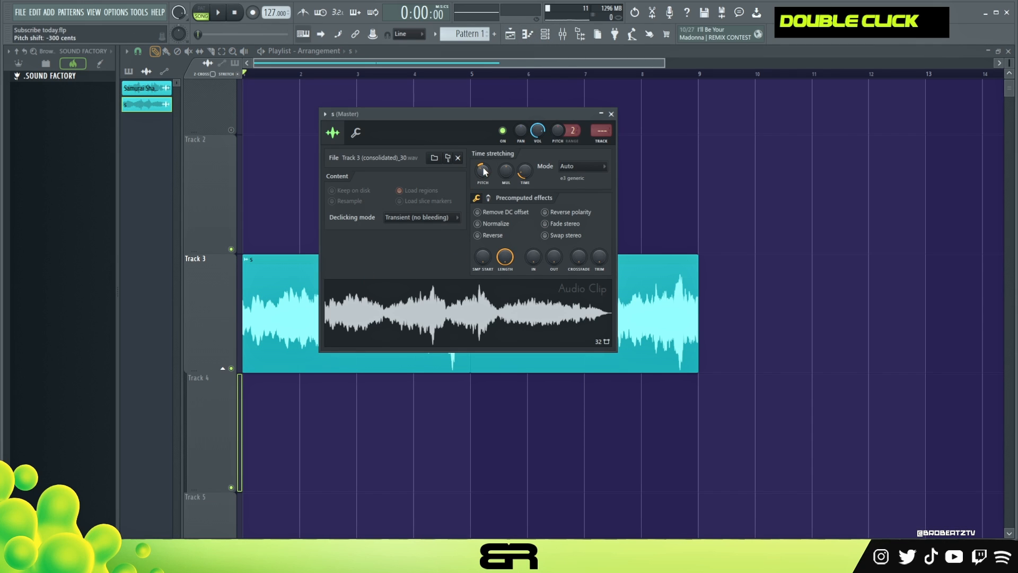
{"action": "key", "text": "space"}
{"action": "key", "text": "space"}
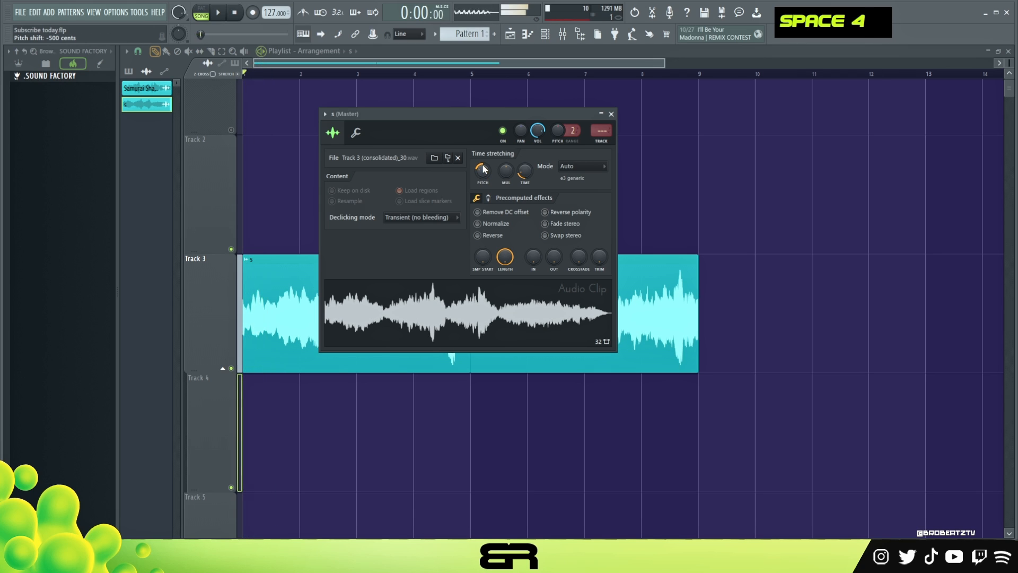
{"action": "left_click_drag", "start_coordinate": [484, 169], "coordinate": [484, 175]}
{"action": "key", "text": "space"}
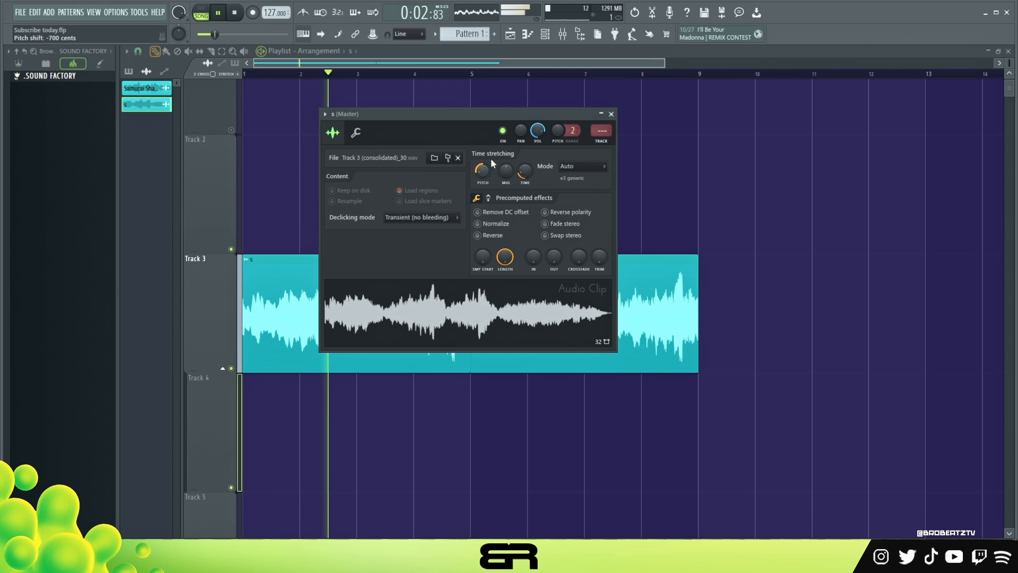
{"action": "key", "text": "space"}
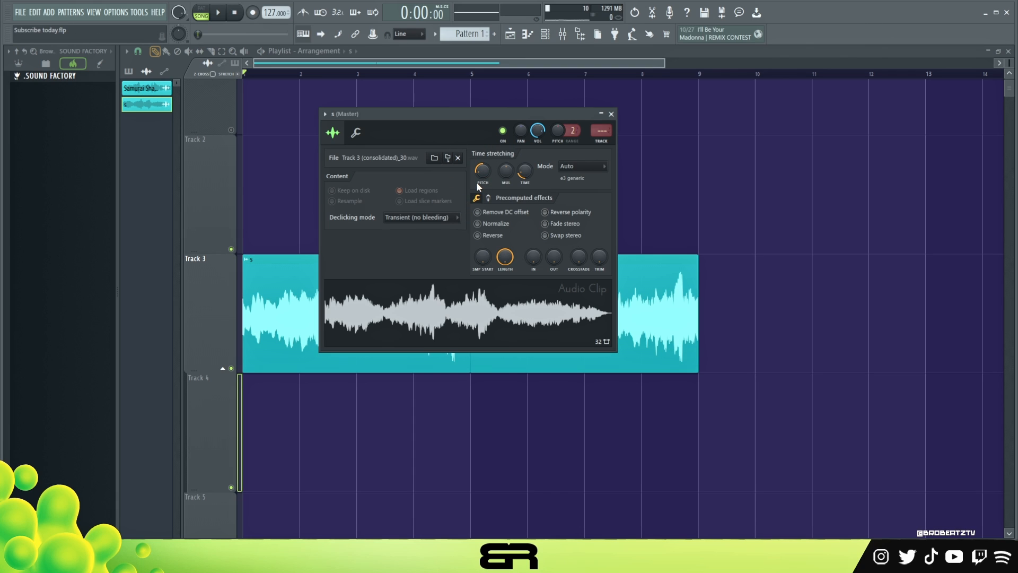
{"action": "left_click_drag", "start_coordinate": [504, 115], "coordinate": [726, 109]}
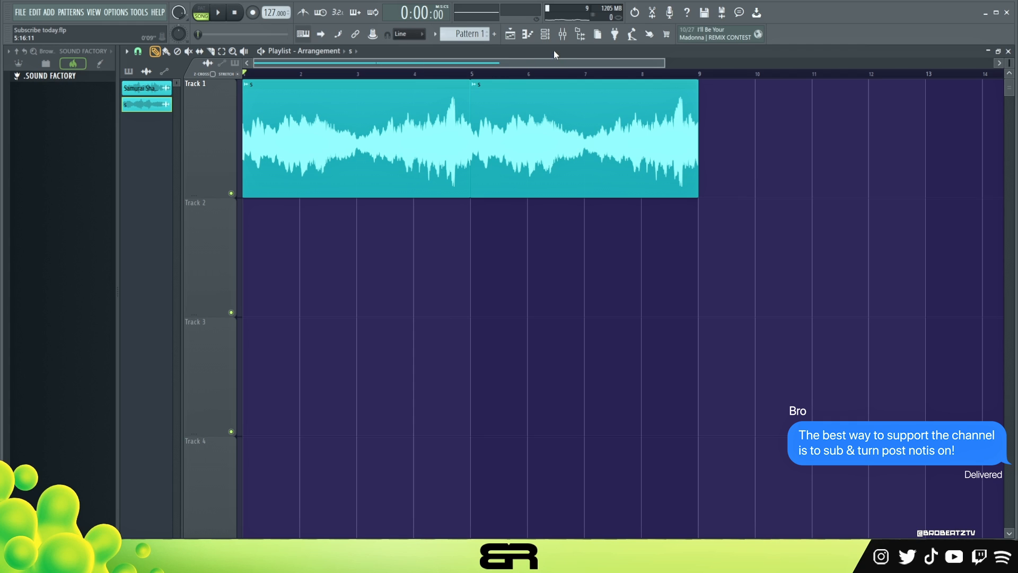
Step: Check the s clip's mixer track assignment in its settings and in the mixer
{"action": "left_click", "coordinate": [562, 37]}
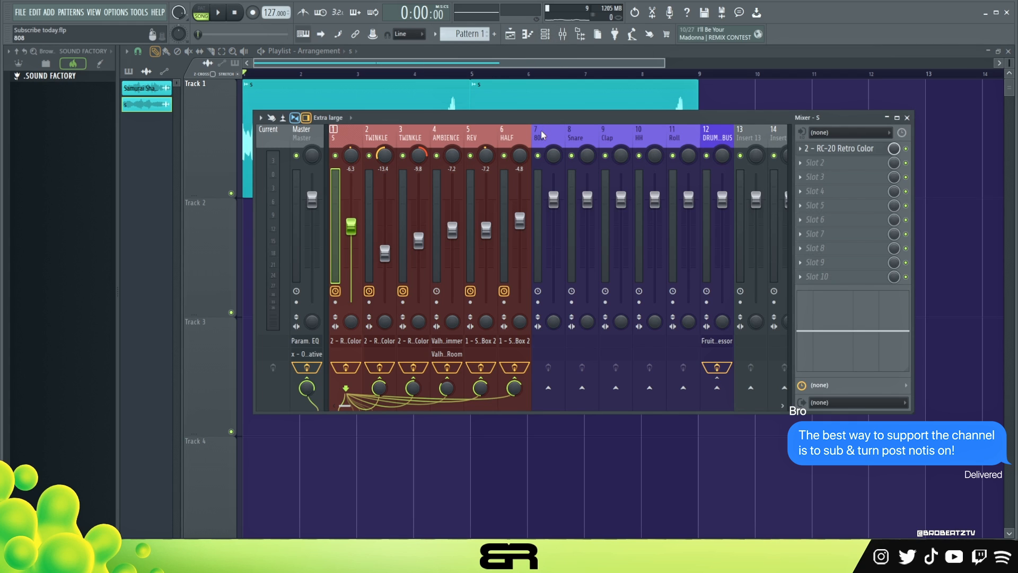
{"action": "left_click_drag", "start_coordinate": [539, 121], "coordinate": [533, 104]}
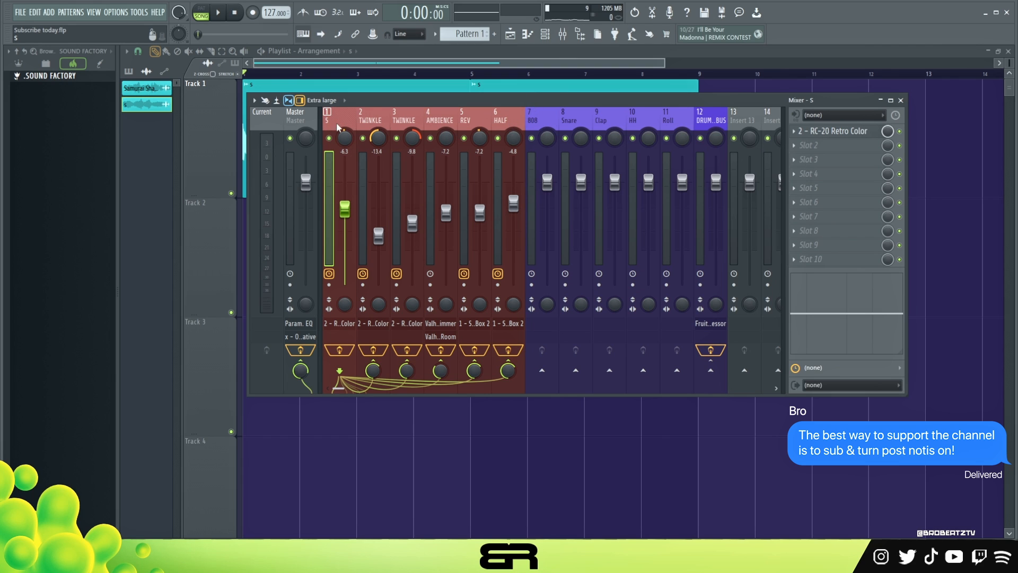
{"action": "double_click", "coordinate": [378, 135]}
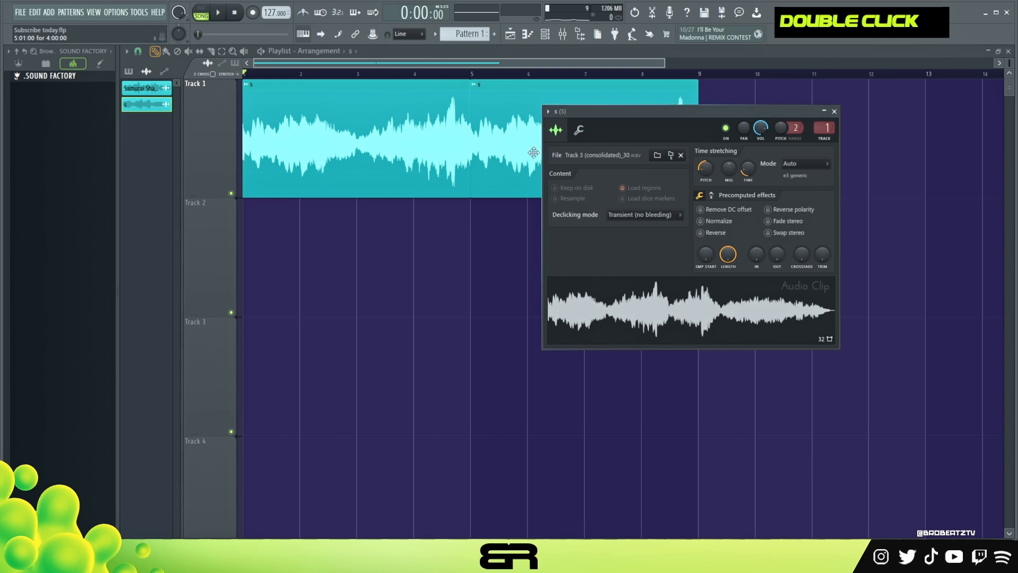
{"action": "left_click", "coordinate": [835, 112]}
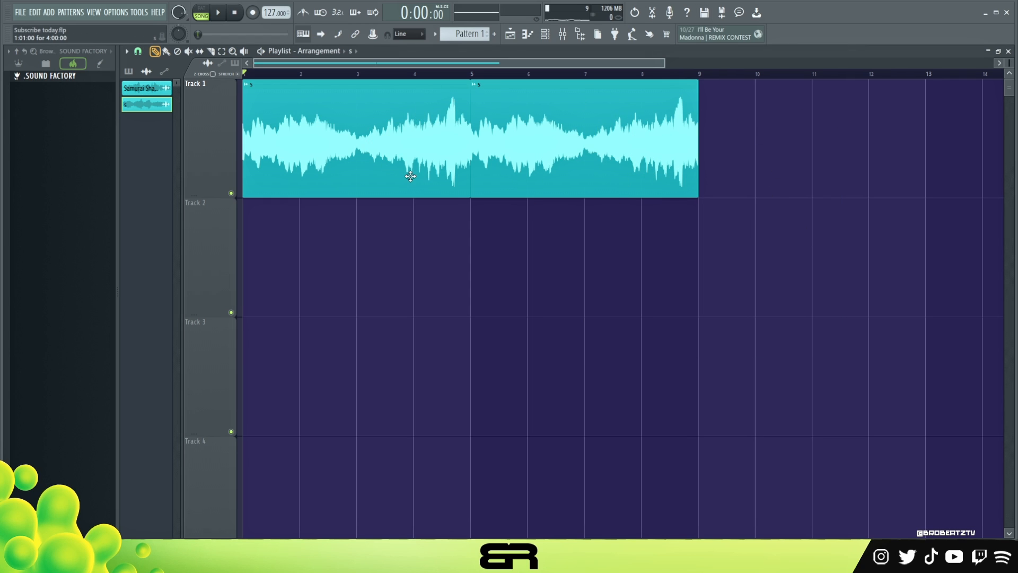
Step: Examine the S and TWINKLE mixer tracks, including the RC-20 Retro Color effect on the S track
{"action": "left_click", "coordinate": [564, 37]}
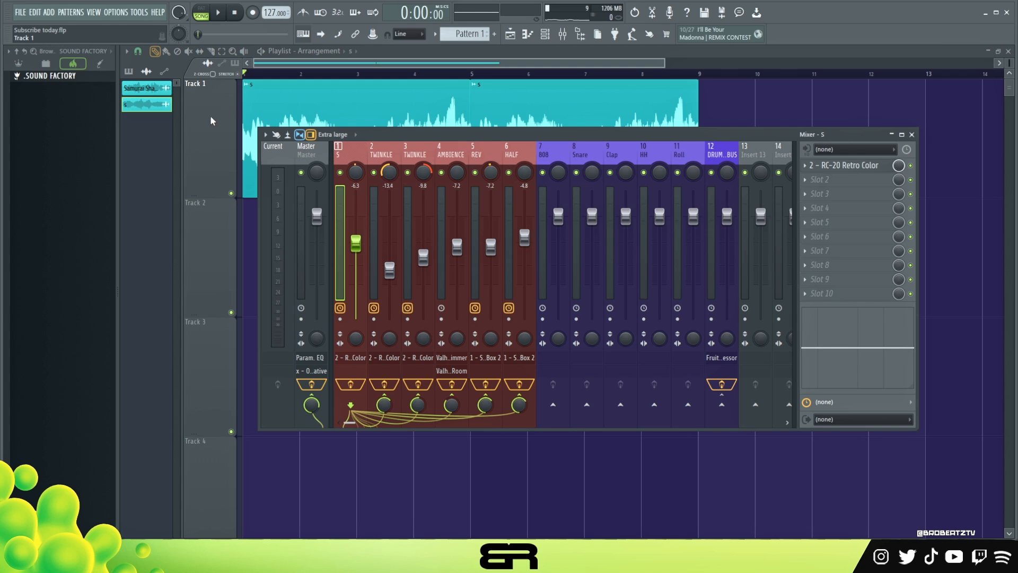
{"action": "left_click_drag", "start_coordinate": [446, 139], "coordinate": [446, 110]}
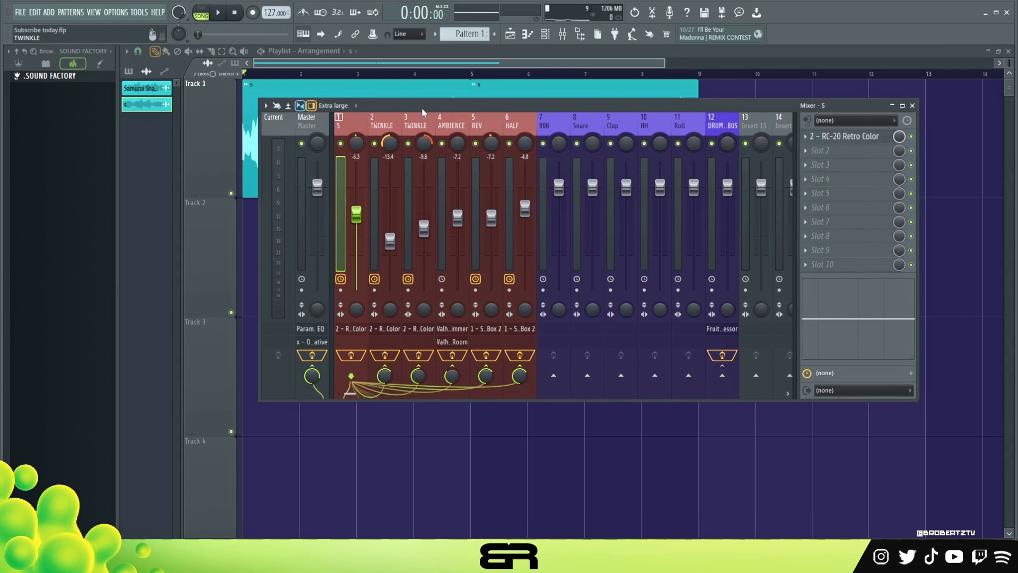
{"action": "left_click", "coordinate": [386, 131]}
{"action": "left_click", "coordinate": [408, 130]}
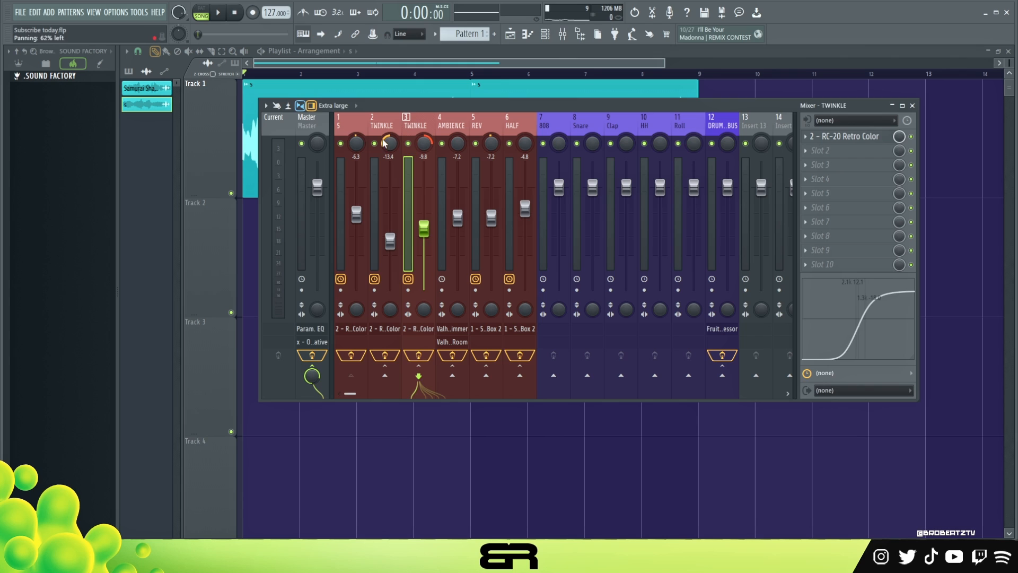
{"action": "left_click", "coordinate": [339, 125]}
{"action": "left_click", "coordinate": [843, 137]}
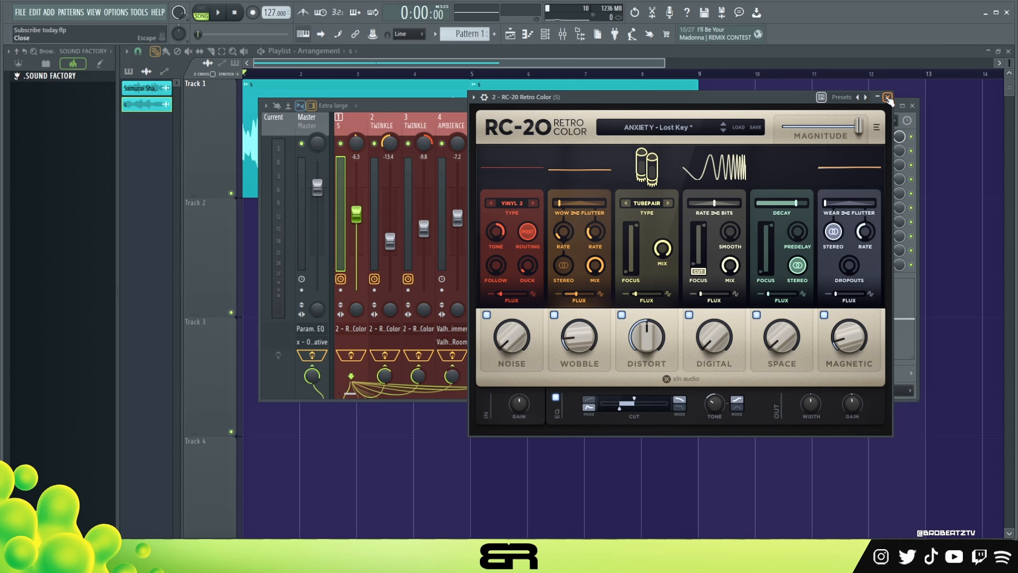
{"action": "left_click", "coordinate": [888, 97]}
{"action": "left_click", "coordinate": [413, 125]}
{"action": "left_click", "coordinate": [400, 126]}
{"action": "left_click", "coordinate": [408, 125]}
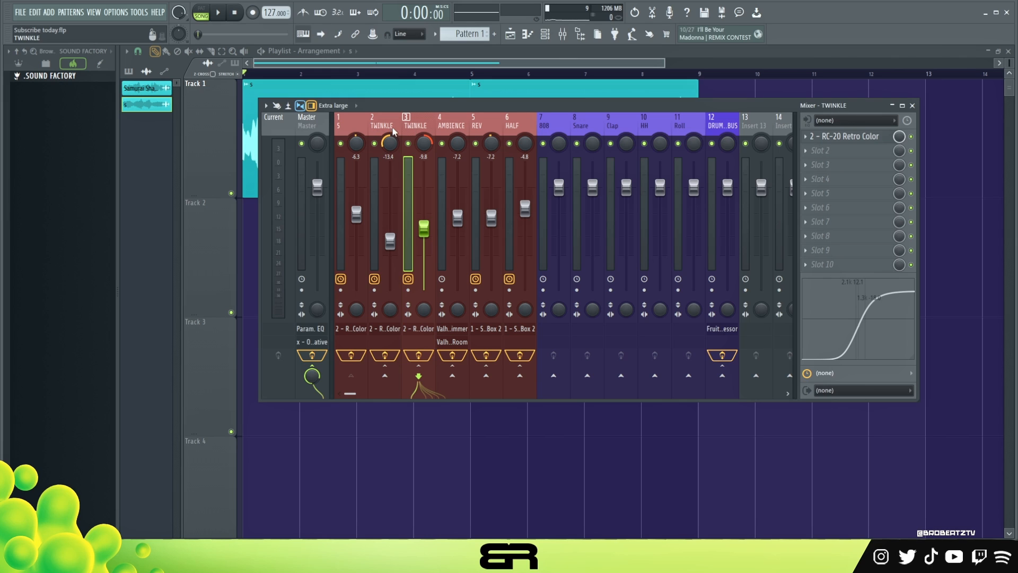
Step: Set the AMBIENCE mixer track's volume to about -4.6 dB while playing the phrase
{"action": "left_click", "coordinate": [447, 124]}
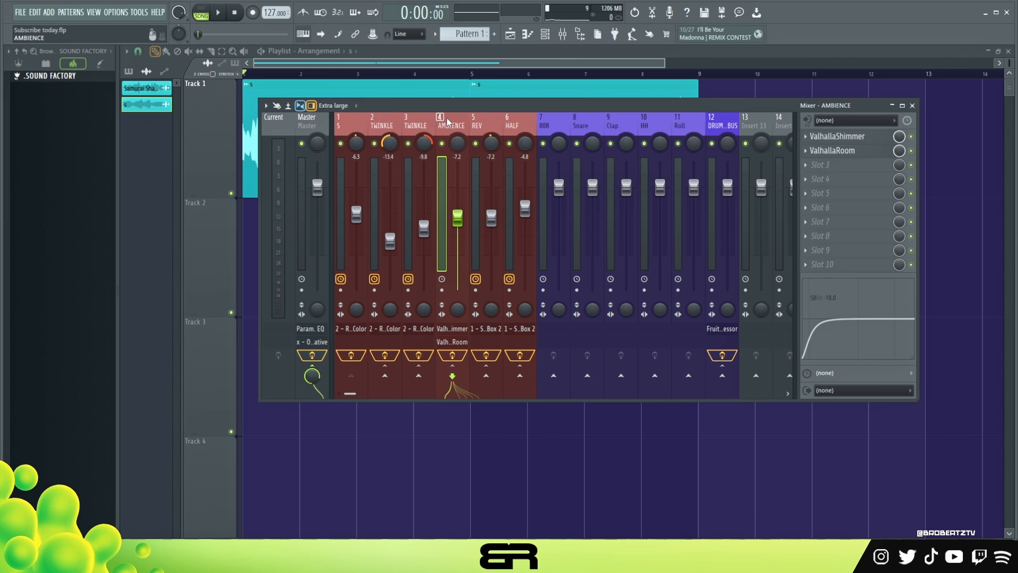
{"action": "key", "text": "space"}
{"action": "mouse_move", "coordinate": [457, 217]}
{"action": "left_mouse_down"}
{"action": "mouse_move", "coordinate": [461, 175]}
{"action": "mouse_move", "coordinate": [458, 206]}
{"action": "left_mouse_up"}
{"action": "key", "text": "space"}
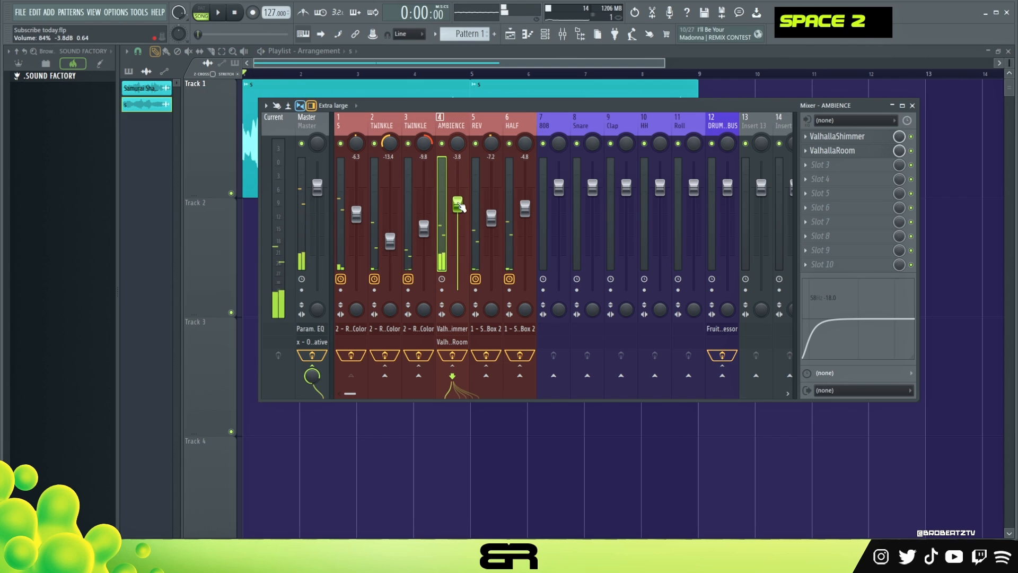
Step: Audition the REV mixer track at about +5.1 dB, and set its volume to about -7.6 dB
{"action": "left_click", "coordinate": [493, 189]}
{"action": "key", "text": "space"}
{"action": "left_click_drag", "start_coordinate": [494, 222], "coordinate": [497, 168]}
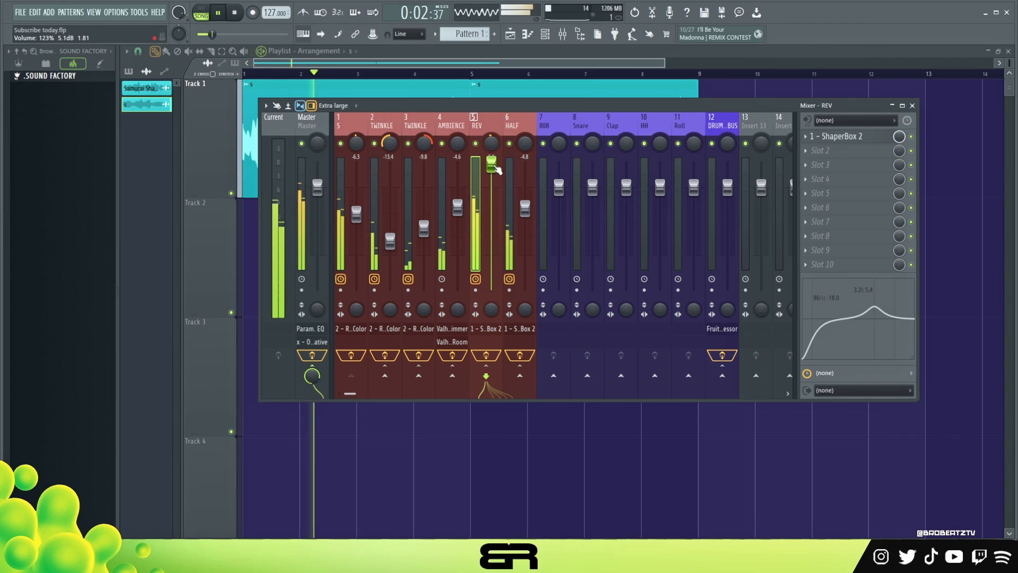
{"action": "key", "text": "space"}
{"action": "left_click_drag", "start_coordinate": [493, 166], "coordinate": [492, 220]}
Step: Audition the HALF mixer track by playing the phrase and toggling the track's mute/solo state
{"action": "left_click", "coordinate": [520, 133]}
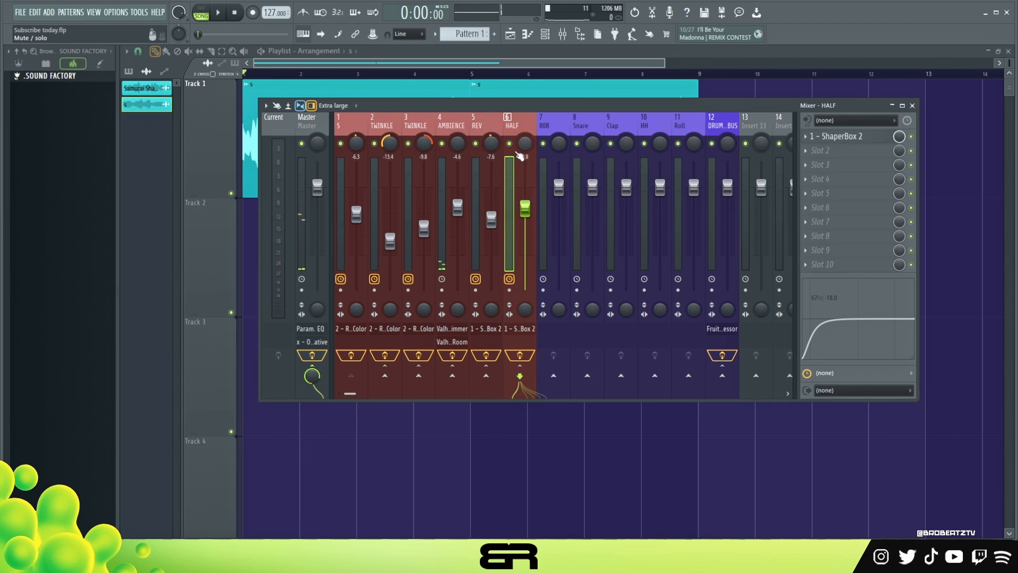
{"action": "key", "text": "space"}
{"action": "key", "text": "space"}
{"action": "key", "text": "space"}
{"action": "double_click", "coordinate": [516, 148]}
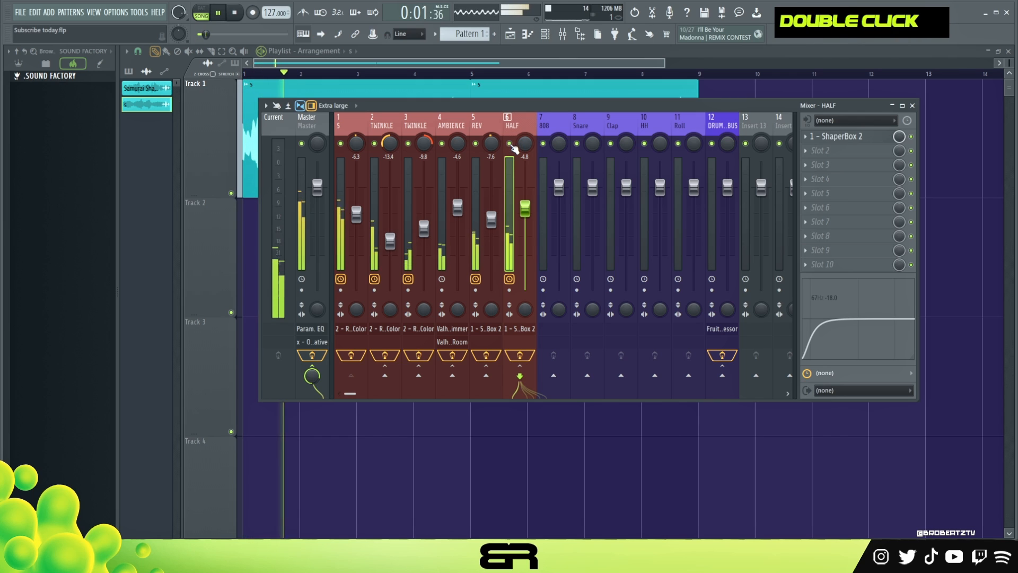
{"action": "key", "text": "space"}
{"action": "double_click", "coordinate": [517, 149]}
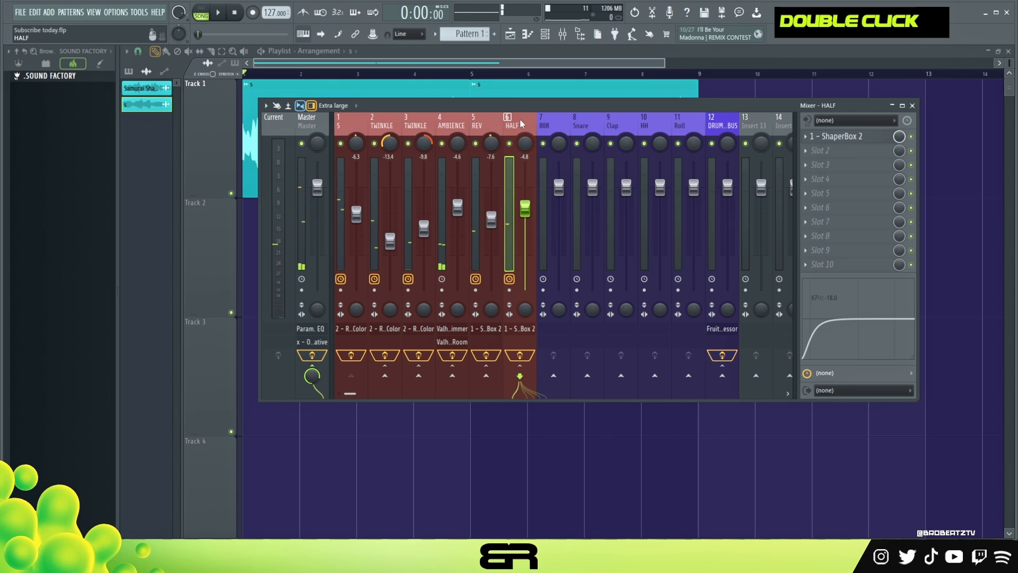
Step: Cut the low and high bands of the S mixer track's EQ to -18 dB, with the high band at about 4.3 kHz
{"action": "left_click", "coordinate": [419, 135]}
{"action": "left_click", "coordinate": [390, 134]}
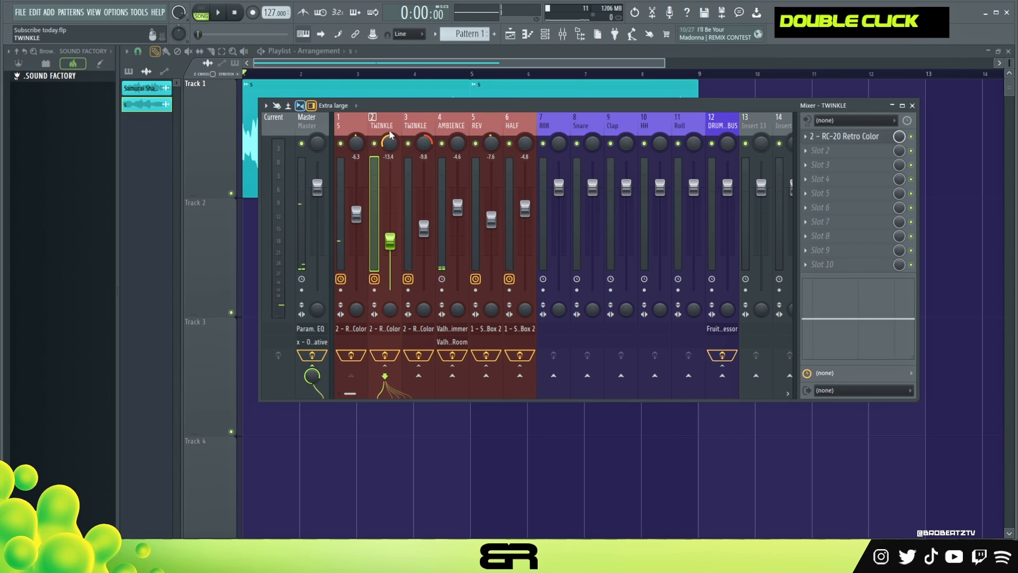
{"action": "left_click", "coordinate": [350, 127]}
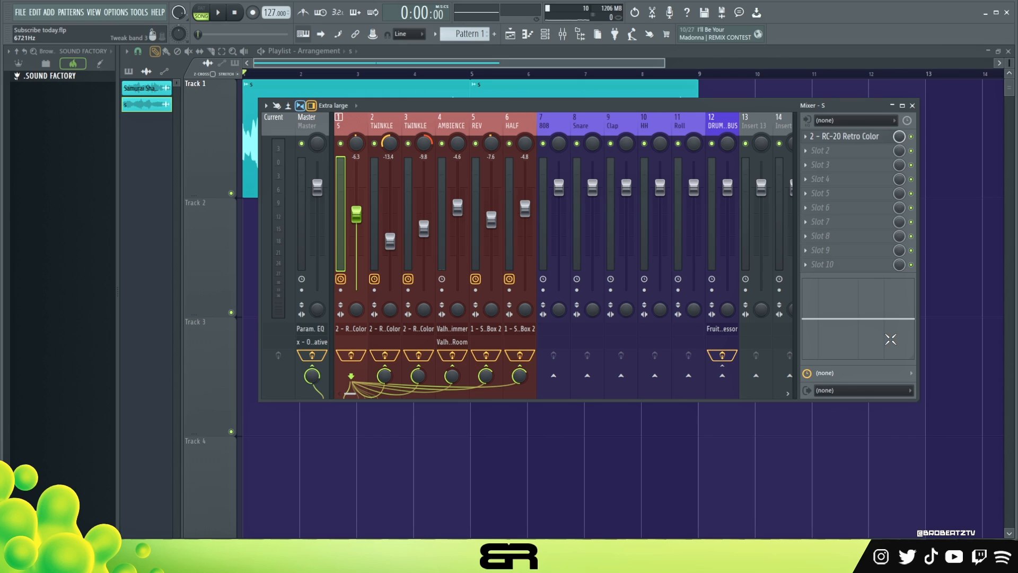
{"action": "right_click", "coordinate": [890, 340]}
{"action": "left_click_drag", "start_coordinate": [882, 325], "coordinate": [886, 358]}
{"action": "left_click_drag", "start_coordinate": [811, 318], "coordinate": [880, 359]}
Step: Lower the S track EQ's low-band frequency to about 385 Hz while auditioning the phrase
{"action": "scroll", "coordinate": [847, 358], "scroll_direction": "up", "scroll_amount": 3}
{"action": "key", "text": "space"}
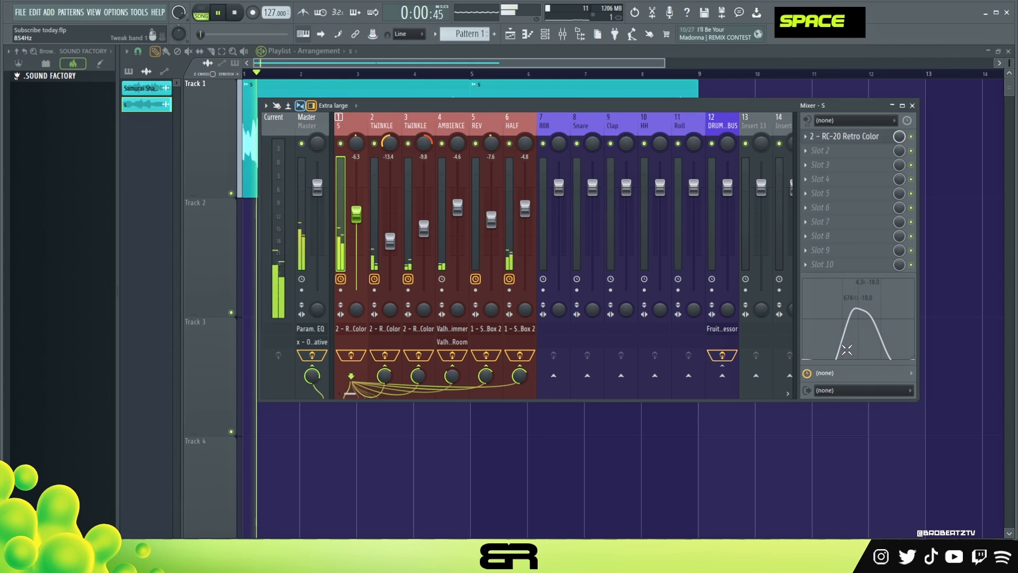
{"action": "scroll", "coordinate": [843, 350], "scroll_direction": "down", "scroll_amount": 2}
{"action": "key", "text": "space"}
{"action": "key", "text": "space"}
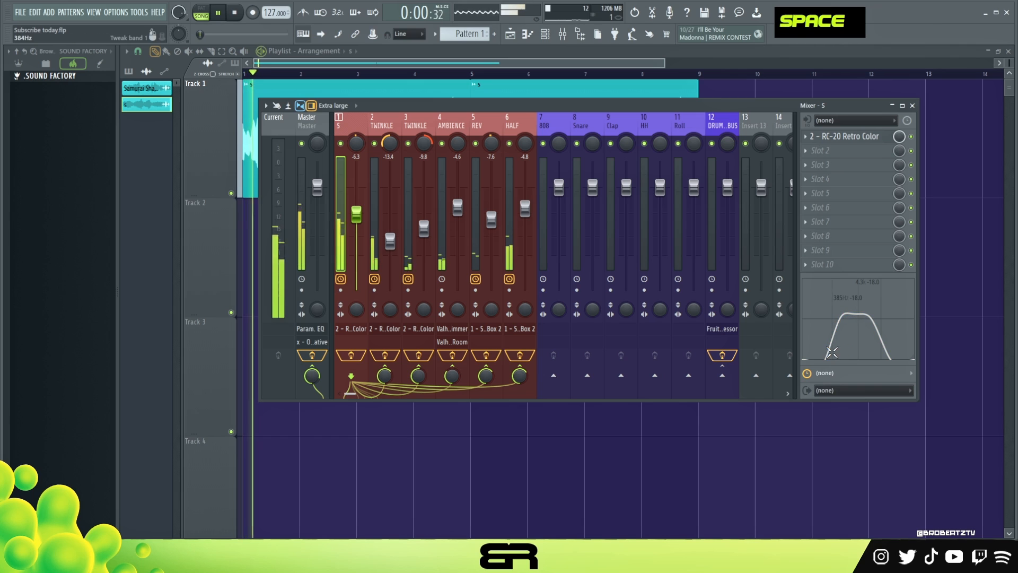
Step: Set the S track EQ's low band to about 404 Hz and its high shelf to about 2.8 kHz during playback
{"action": "right_click", "coordinate": [870, 319]}
{"action": "scroll", "coordinate": [891, 318], "scroll_direction": "up", "scroll_amount": 1}
{"action": "left_click_drag", "start_coordinate": [887, 345], "coordinate": [845, 346]}
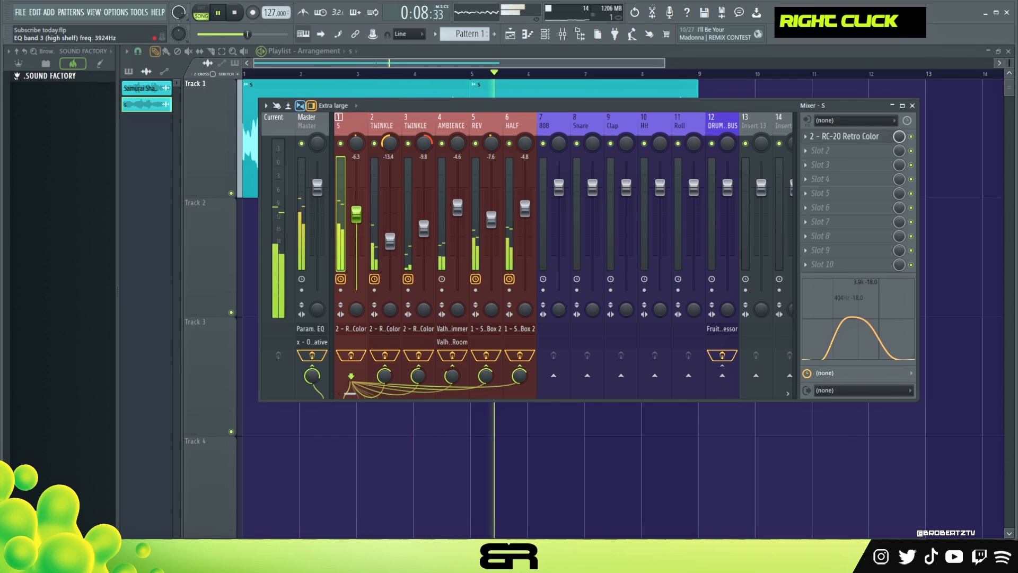
{"action": "mouse_move", "coordinate": [887, 347]}
{"action": "left_mouse_down"}
{"action": "mouse_move", "coordinate": [896, 332]}
{"action": "mouse_move", "coordinate": [888, 331]}
{"action": "left_mouse_up"}
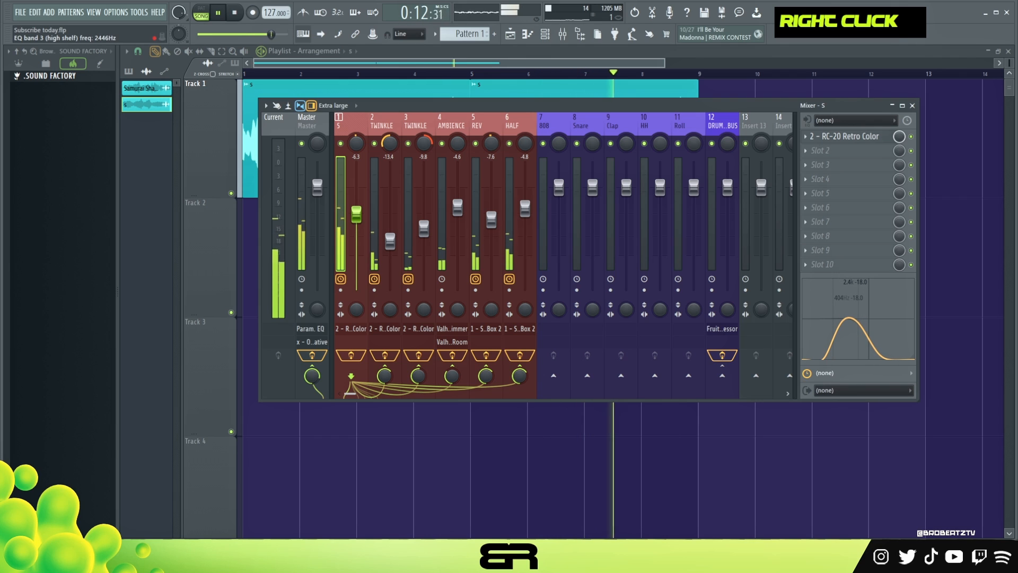
{"action": "key", "text": "space"}
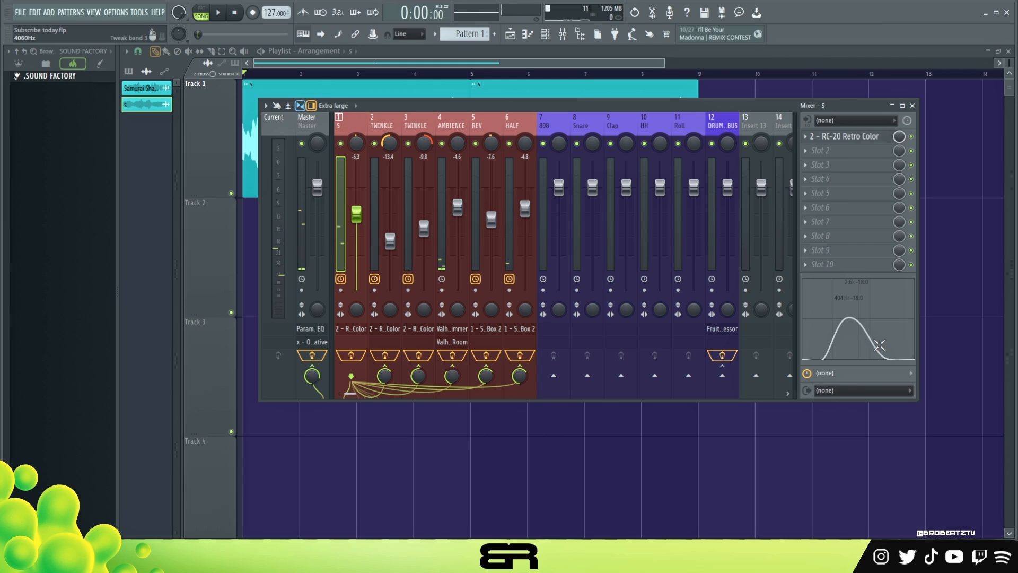
{"action": "key", "text": "space"}
{"action": "left_click_drag", "start_coordinate": [880, 345], "coordinate": [882, 345]}
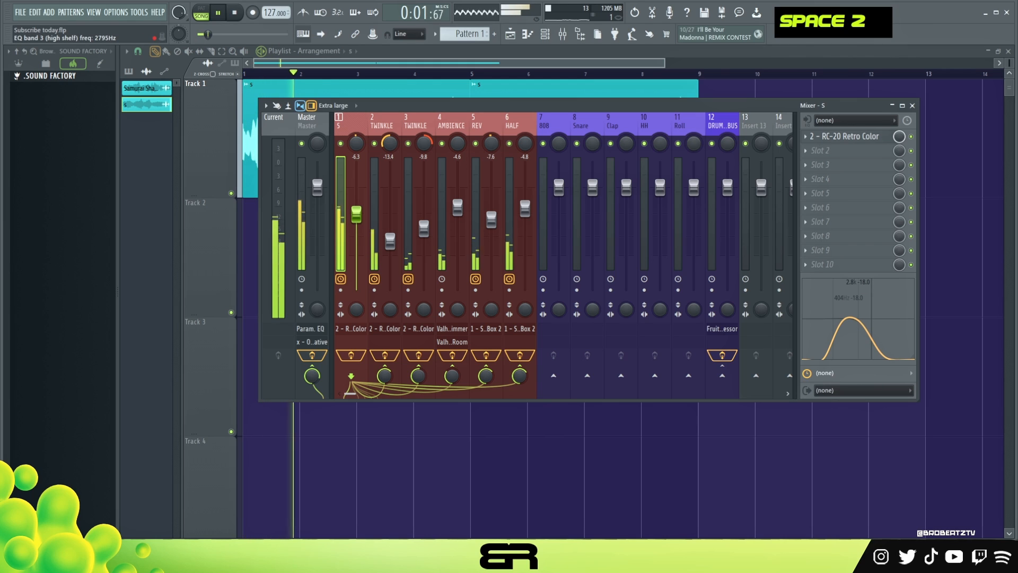
{"action": "key", "text": "space"}
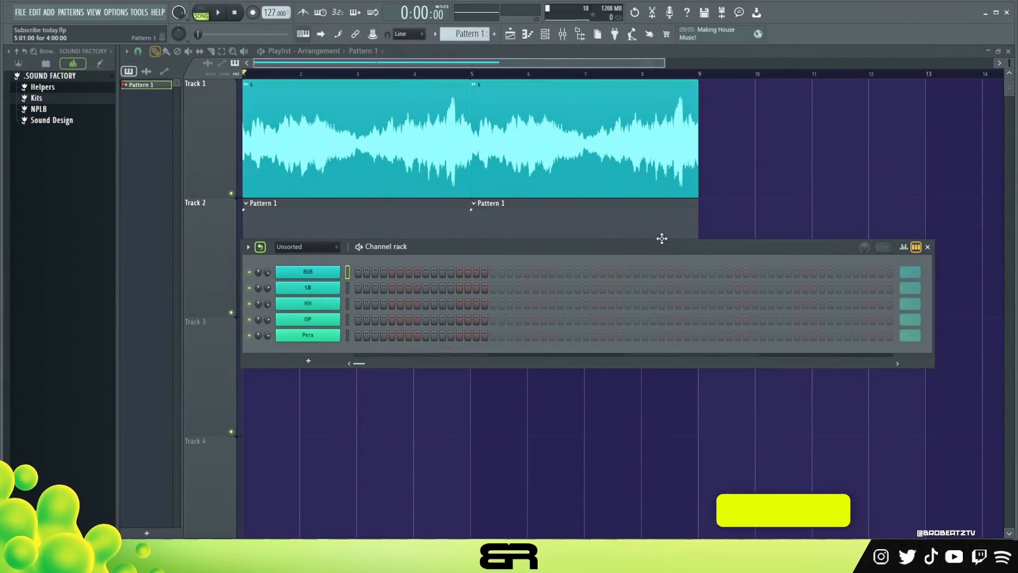
{"action": "left_click_drag", "start_coordinate": [616, 243], "coordinate": [618, 200]}
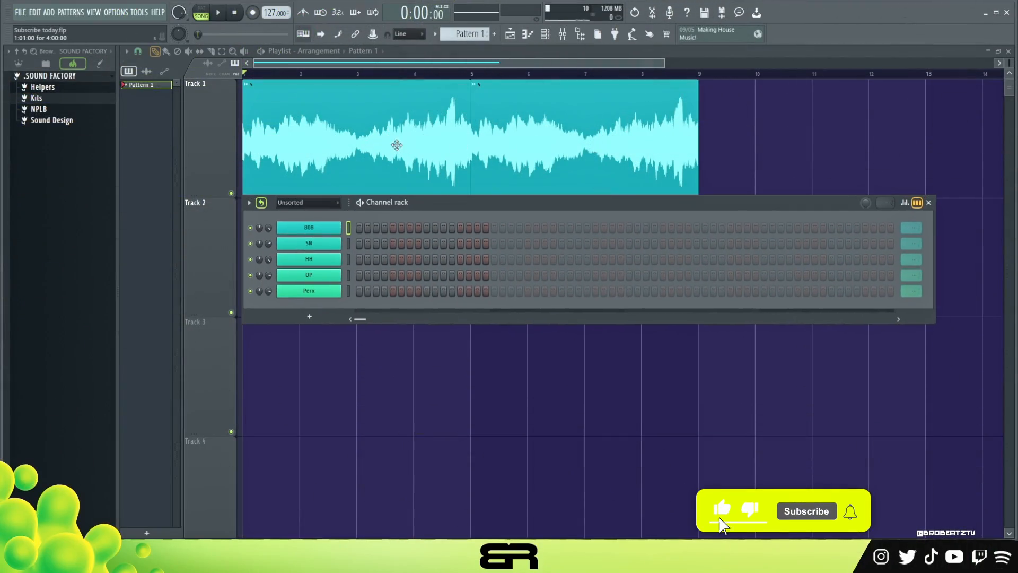
{"action": "left_click_drag", "start_coordinate": [459, 213], "coordinate": [464, 276]}
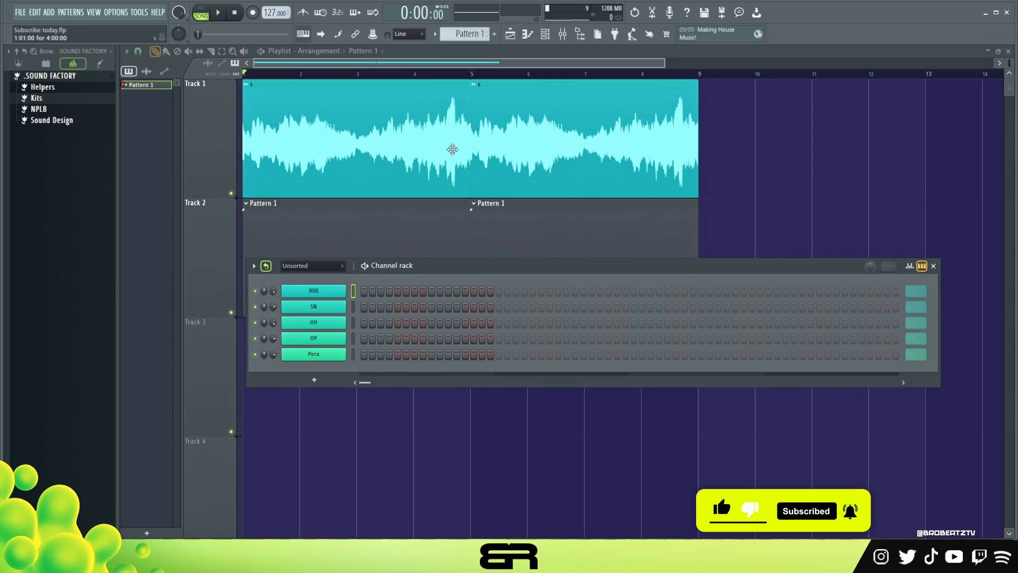
{"action": "left_click_drag", "start_coordinate": [454, 265], "coordinate": [456, 243]}
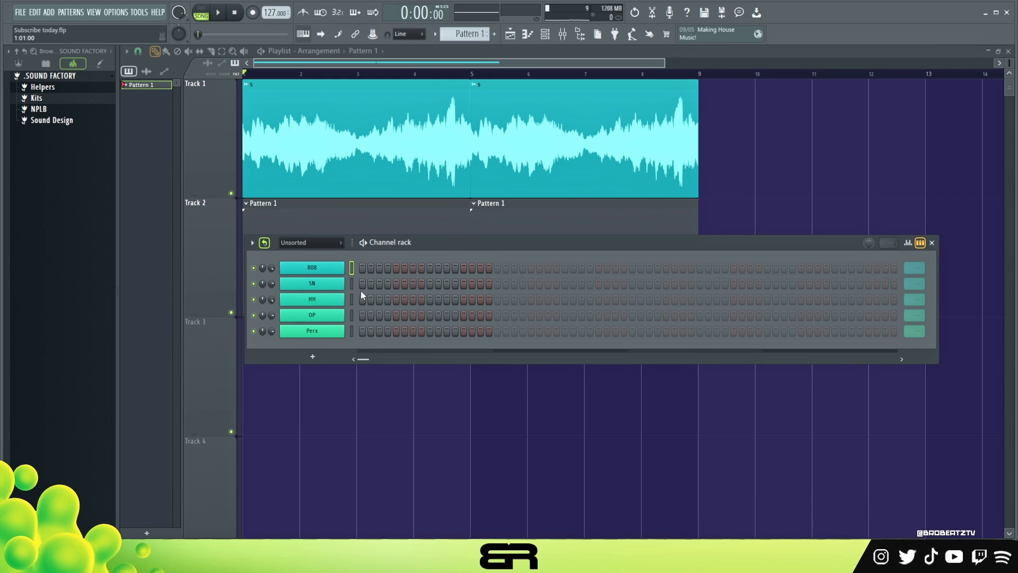
Step: Open the 808 channel's piano roll and place an F5 note at the start of bar 1, auditioning its pitch against the sample
{"action": "right_click", "coordinate": [326, 274]}
{"action": "left_click", "coordinate": [366, 269]}
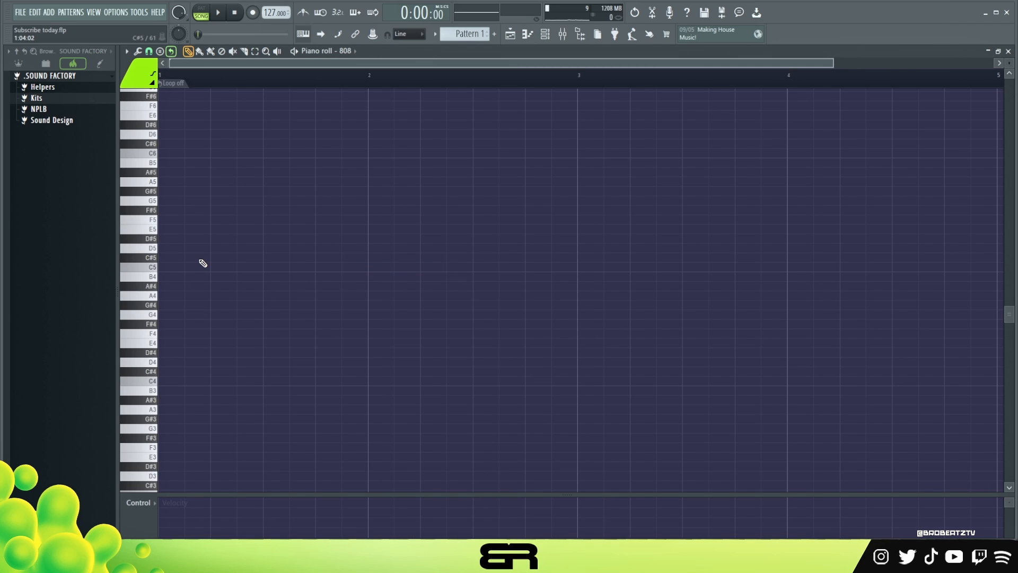
{"action": "left_click", "coordinate": [173, 208]}
{"action": "key", "text": "space"}
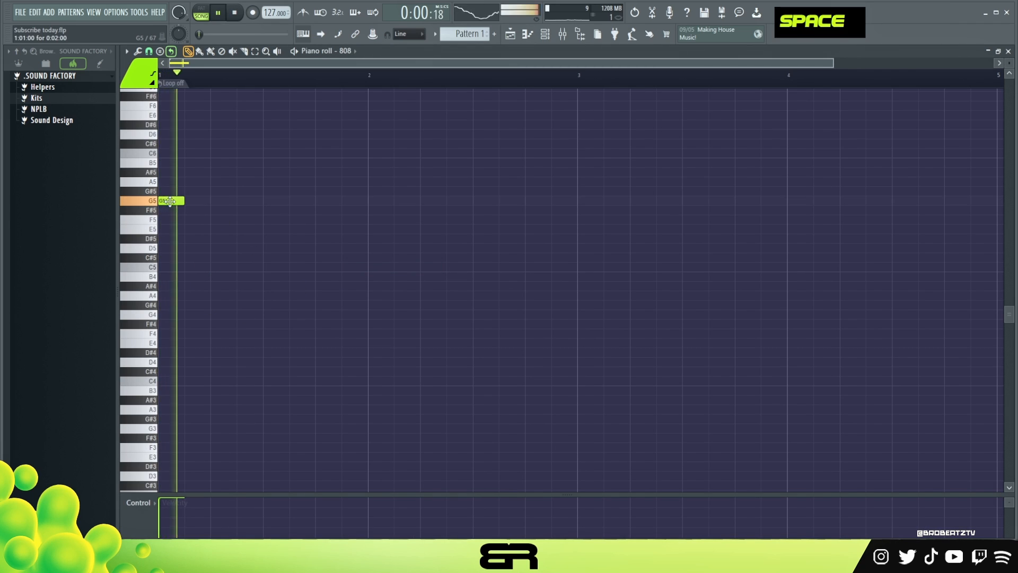
{"action": "key", "text": "space"}
{"action": "key", "text": "space"}
{"action": "key", "text": "space"}
{"action": "left_click_drag", "start_coordinate": [170, 209], "coordinate": [175, 218]}
{"action": "key", "text": "space"}
{"action": "key", "text": "space"}
{"action": "key", "text": "space"}
{"action": "key", "text": "space"}
{"action": "key", "text": "space"}
{"action": "key", "text": "space"}
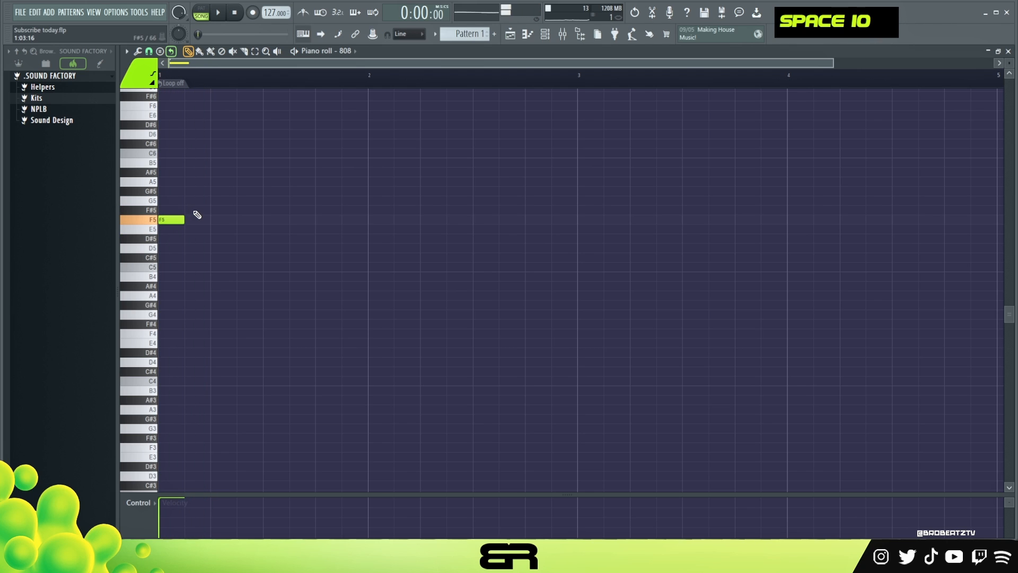
Step: Add 808 notes on F5 at steps 11 and 13 of bar 1 and at step 5 of bar 2 during playback
{"action": "left_click", "coordinate": [178, 220], "text": "ctrl"}
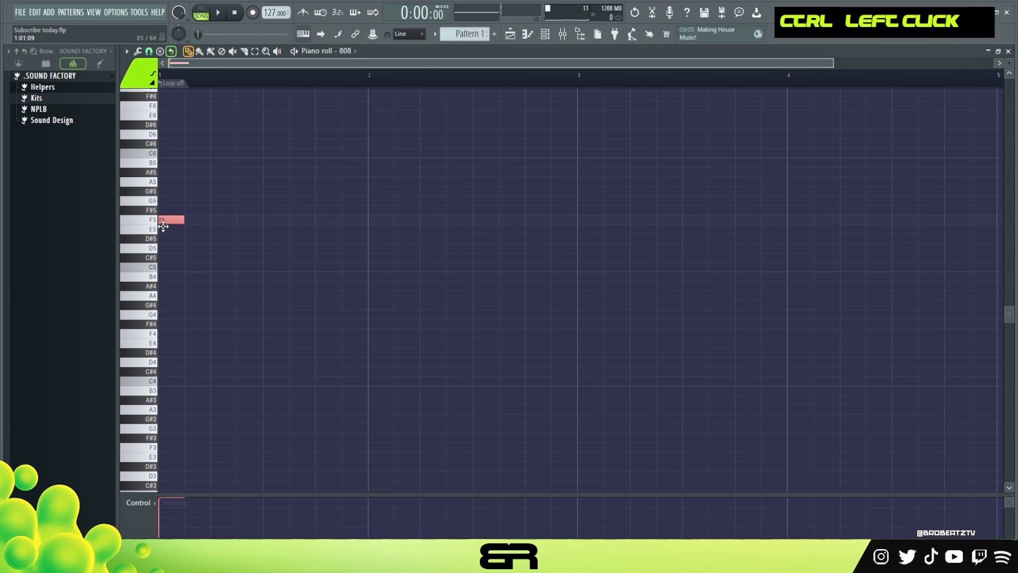
{"action": "key", "text": "space"}
{"action": "key", "text": "space"}
{"action": "key", "text": "space"}
{"action": "double_click", "coordinate": [303, 220]}
{"action": "left_click", "coordinate": [318, 219]}
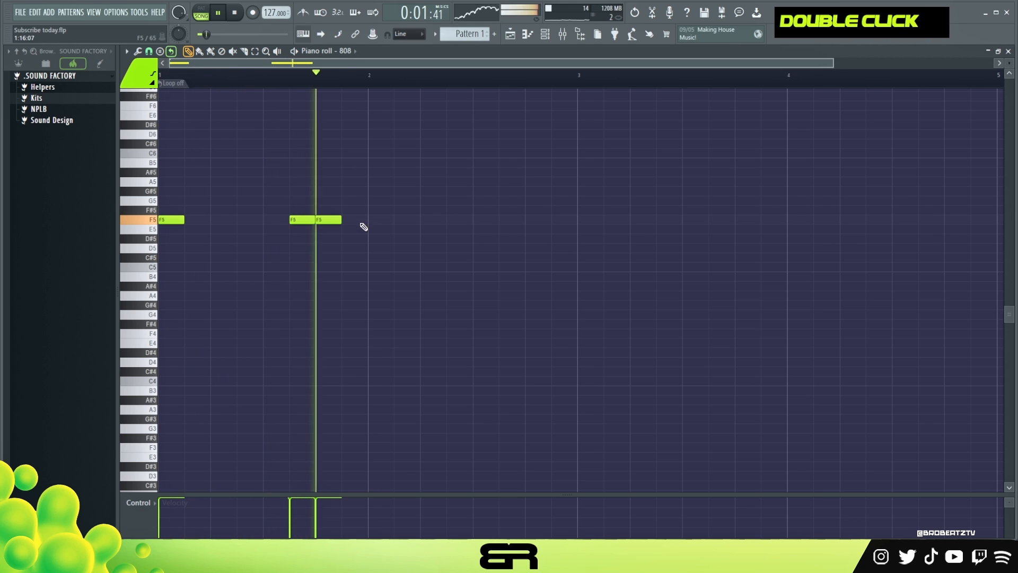
{"action": "left_click", "coordinate": [423, 220]}
{"action": "key", "text": "space"}
{"action": "key", "text": "space"}
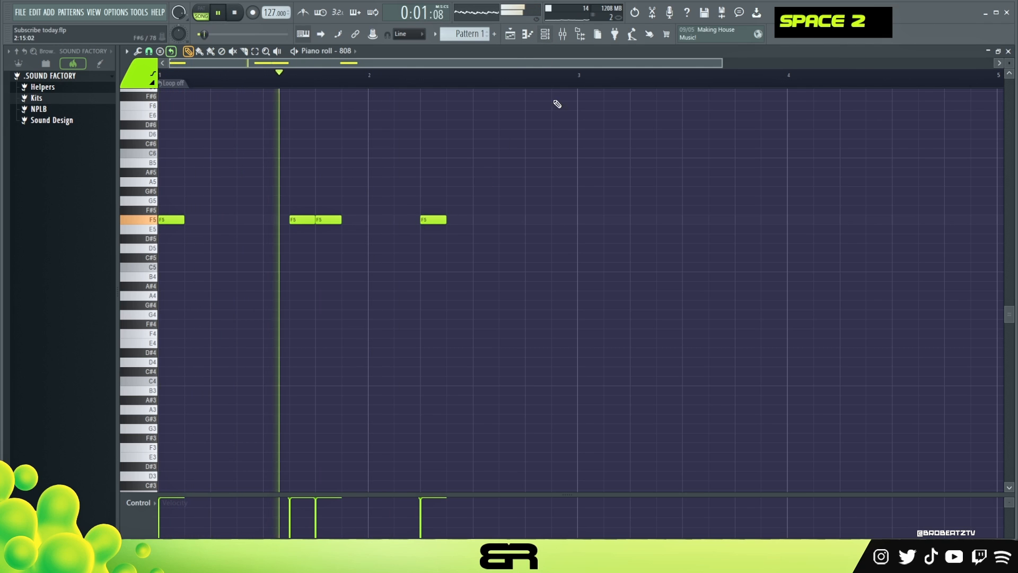
Step: Show the channel rack and program SN hits at steps 9, 19 and 25 while auditioning the beat
{"action": "key", "text": "F6"}
{"action": "key", "text": "space"}
{"action": "key", "text": "space"}
{"action": "left_click", "coordinate": [429, 283]}
{"action": "key", "text": "space"}
{"action": "key", "text": "space"}
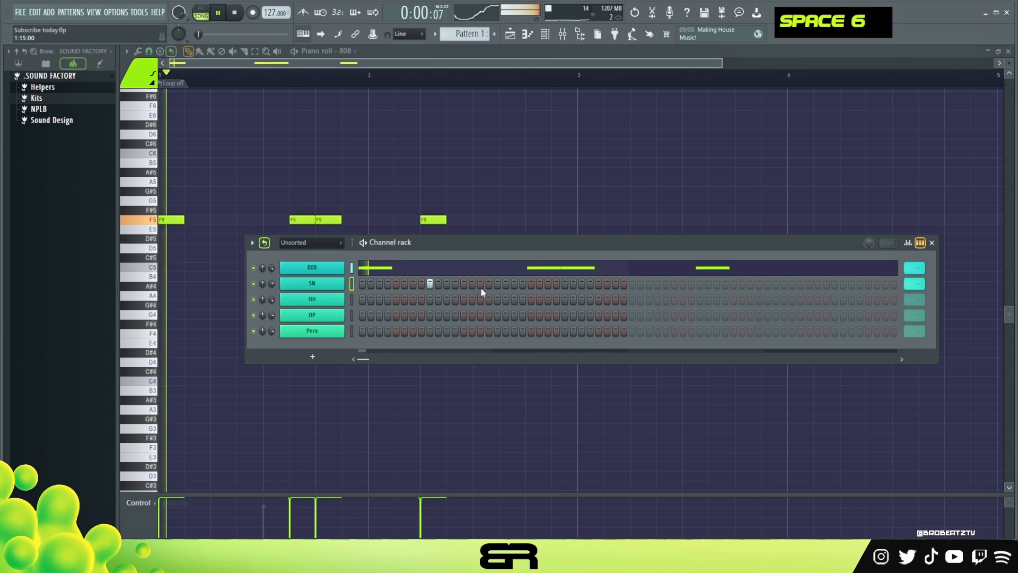
{"action": "left_click", "coordinate": [513, 283]}
{"action": "left_click", "coordinate": [564, 284]}
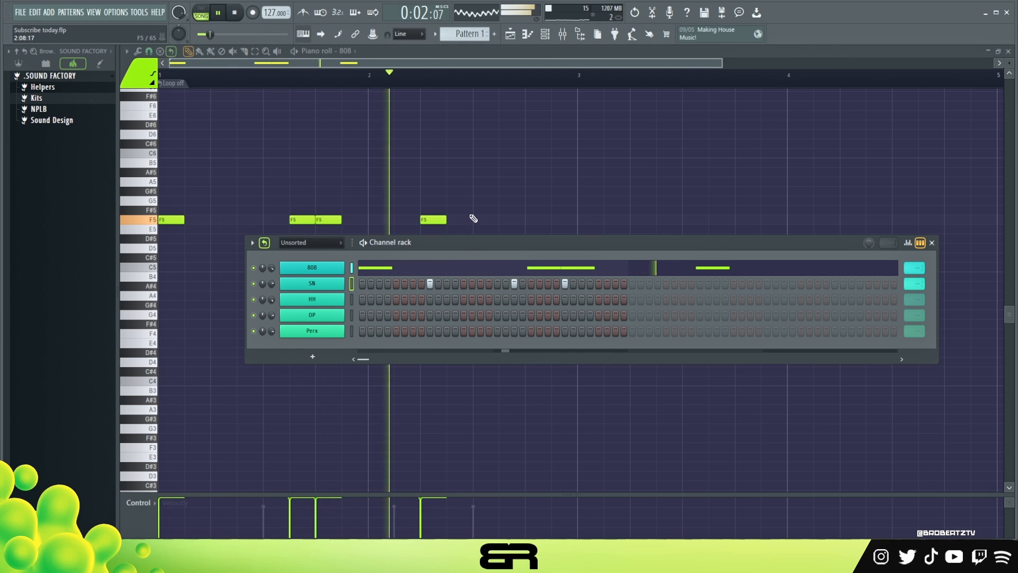
{"action": "key", "text": "space"}
{"action": "key", "text": "space"}
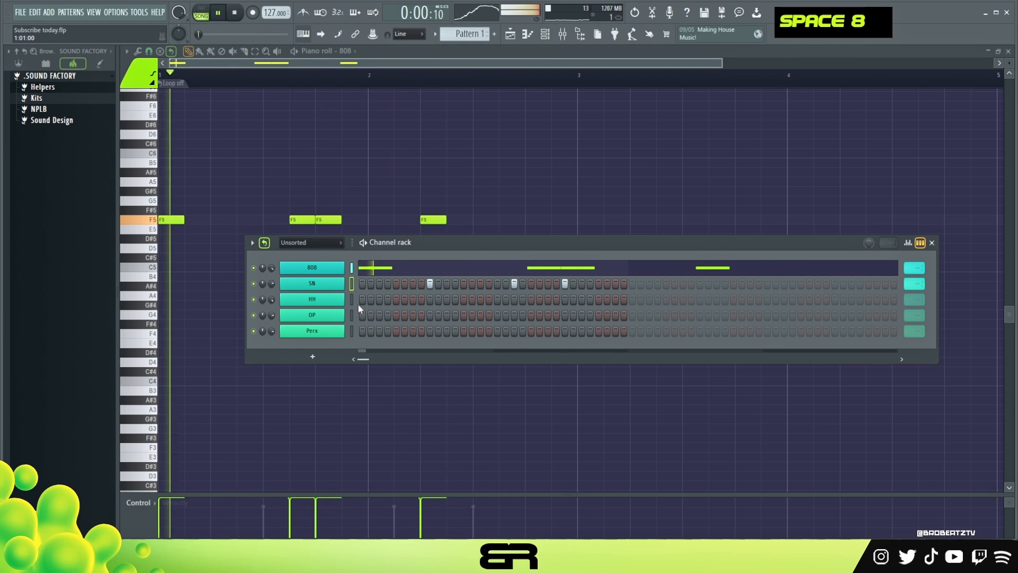
Step: Program HH hits at steps 1, 3 and 4, replaying the beat between placements
{"action": "key", "text": "space"}
{"action": "key", "text": "space"}
{"action": "left_click", "coordinate": [362, 300]}
{"action": "key", "text": "space"}
{"action": "left_click", "coordinate": [379, 299]}
{"action": "key", "text": "space"}
{"action": "key", "text": "space"}
{"action": "left_click", "coordinate": [388, 299]}
{"action": "key", "text": "space"}
Step: Extend the HH pattern with hits at steps 7, 11 and 15 during playback
{"action": "left_click", "coordinate": [414, 299]}
{"action": "key", "text": "space"}
{"action": "key", "text": "space"}
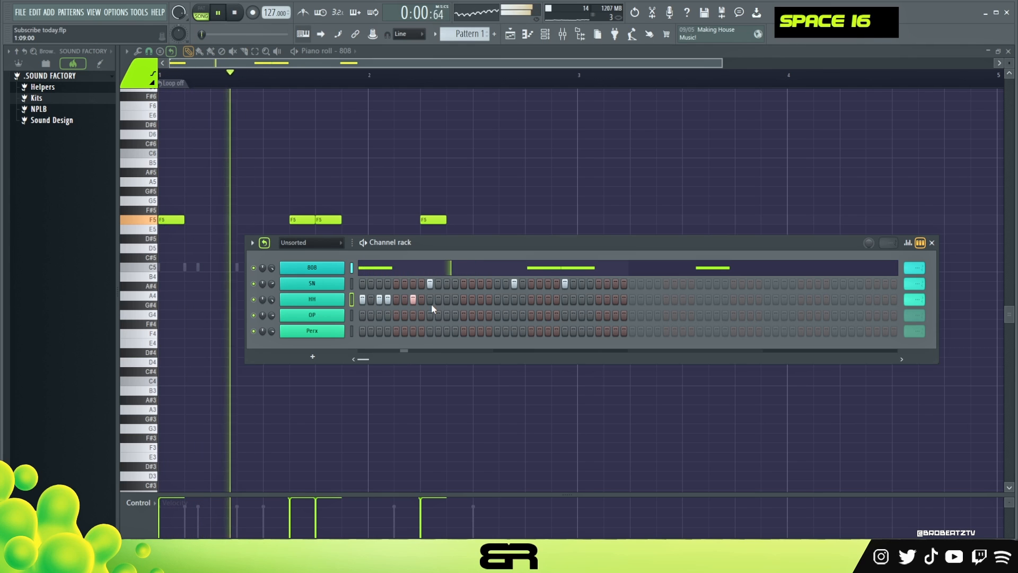
{"action": "left_click", "coordinate": [447, 299]}
{"action": "key", "text": "space"}
{"action": "key", "text": "space"}
{"action": "left_click", "coordinate": [480, 299]}
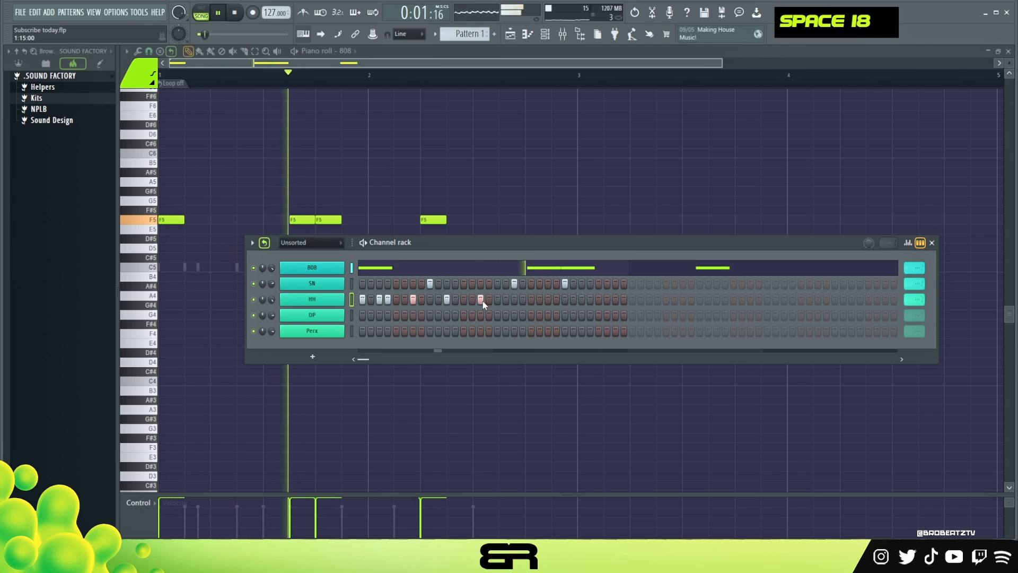
Step: Place an OP hit at step 13 and replay the beat from the start
{"action": "key", "text": "space"}
{"action": "key", "text": "space"}
{"action": "left_click", "coordinate": [463, 315]}
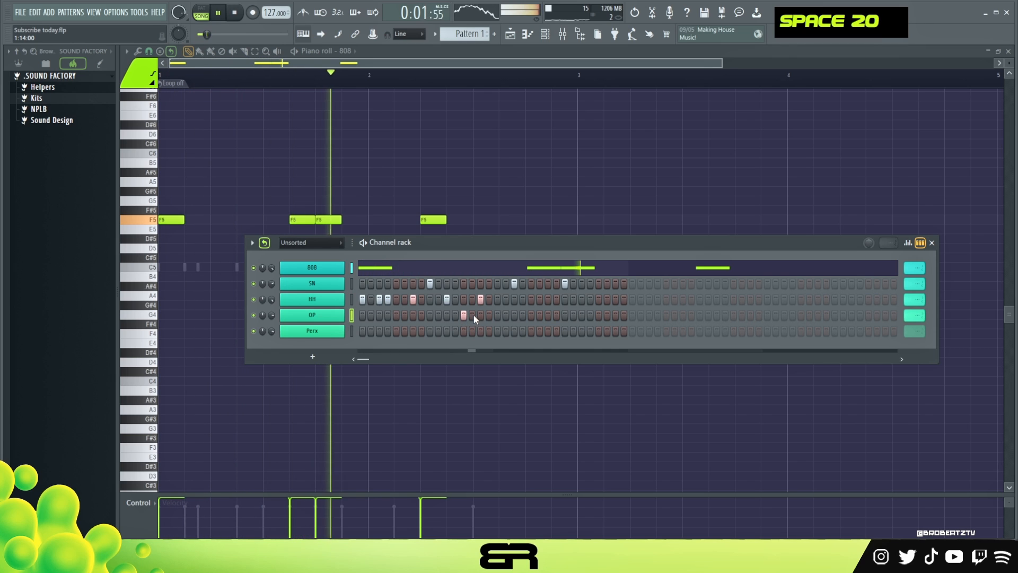
{"action": "key", "text": "space"}
{"action": "key", "text": "space"}
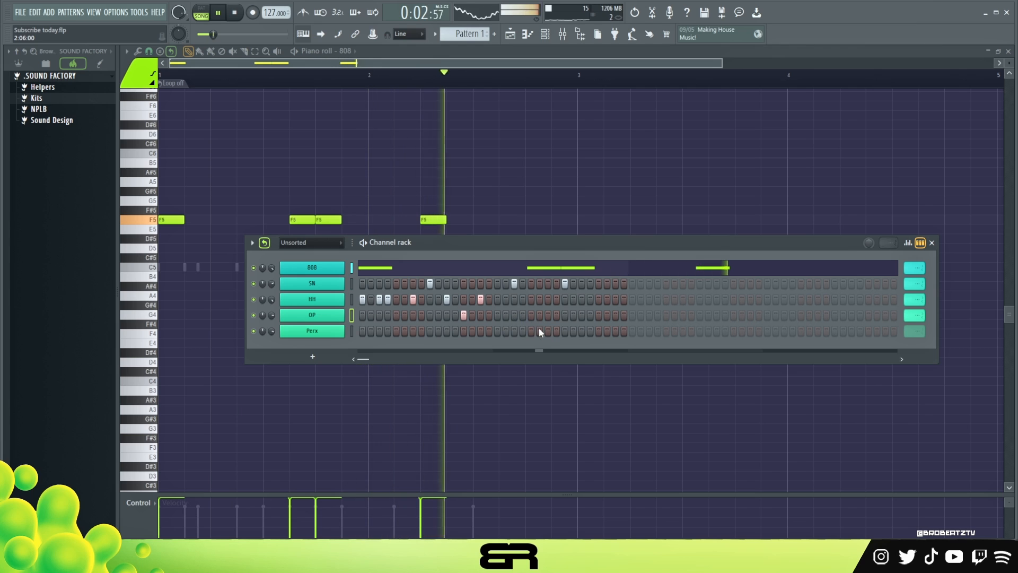
Step: Program Perx hits at steps 28, 29 and 31 while the beat plays
{"action": "key", "text": "space"}
{"action": "key", "text": "space"}
{"action": "left_click", "coordinate": [590, 331]}
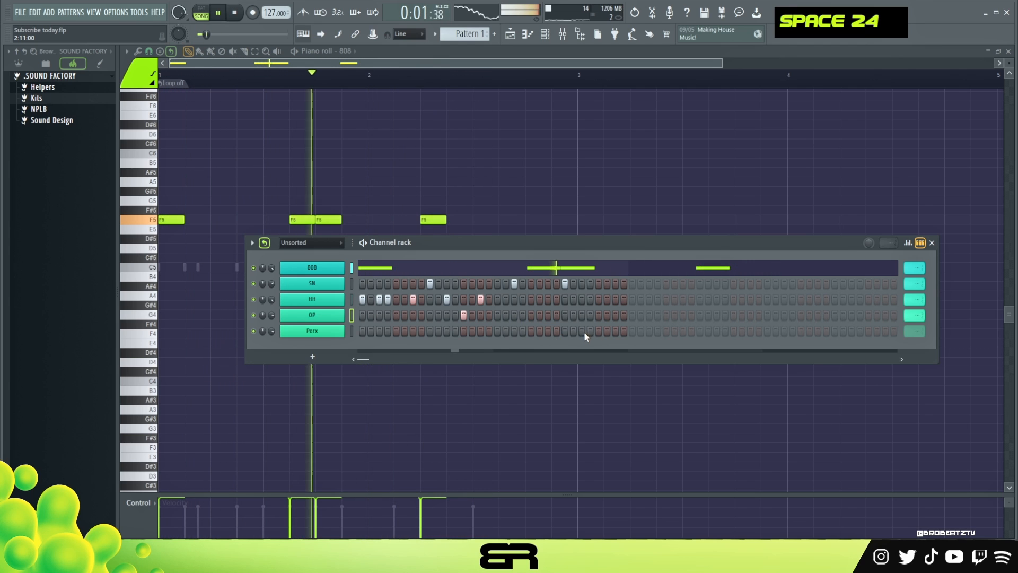
{"action": "left_click", "coordinate": [598, 331]}
{"action": "left_click", "coordinate": [615, 331]}
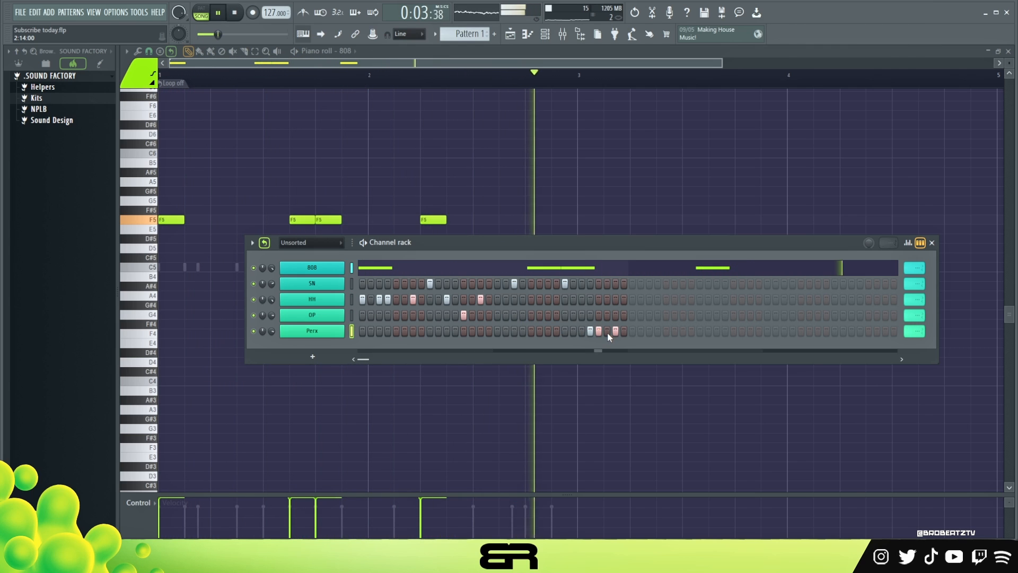
{"action": "key", "text": "space"}
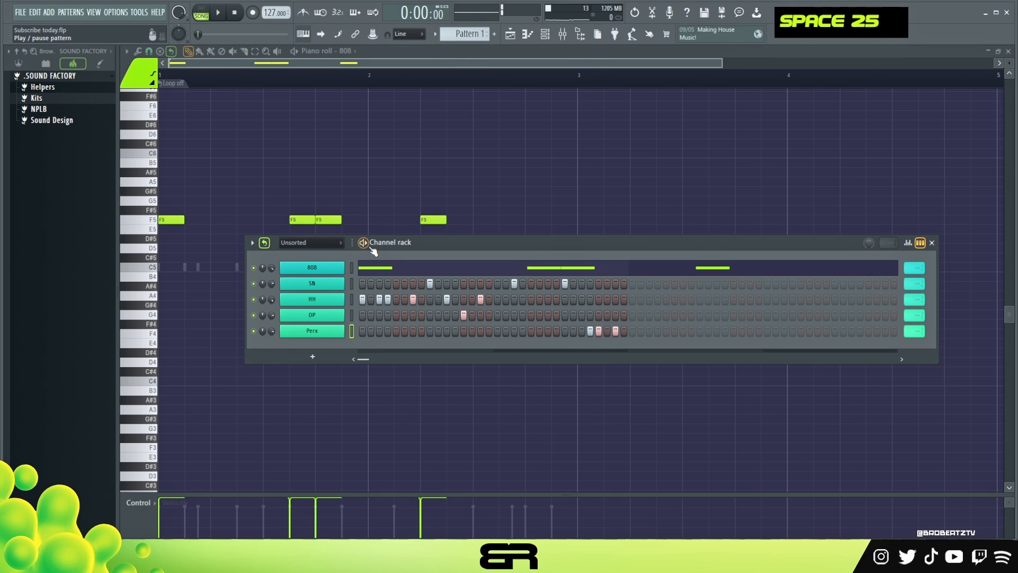
Step: Reopen the 808 piano roll and place C5 notes at steps 1, 7 and 13 of bar 3 and step 5 of bar 4
{"action": "double_click", "coordinate": [390, 267]}
{"action": "left_click_drag", "start_coordinate": [449, 216], "coordinate": [596, 267], "text": "ctrl"}
{"action": "key", "text": "space"}
{"action": "right_click", "coordinate": [661, 271]}
{"action": "left_click", "coordinate": [664, 267]}
{"action": "right_click", "coordinate": [721, 268]}
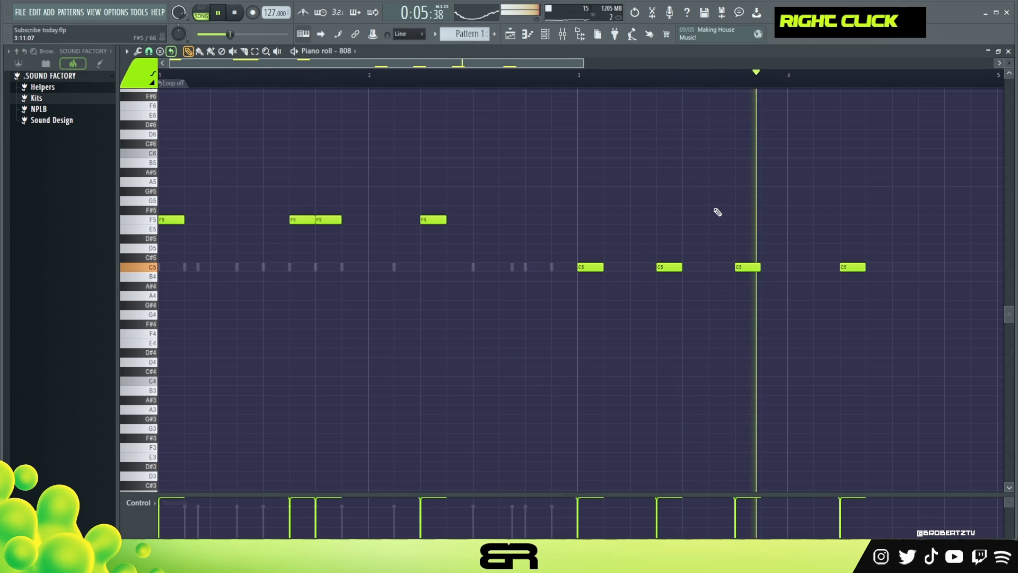
{"action": "key", "text": "space"}
Step: Raise the bar 4 note of the 808 to G#5, add a G5 note at step 9, and audition the bassline
{"action": "left_click_drag", "start_coordinate": [849, 267], "coordinate": [849, 191]}
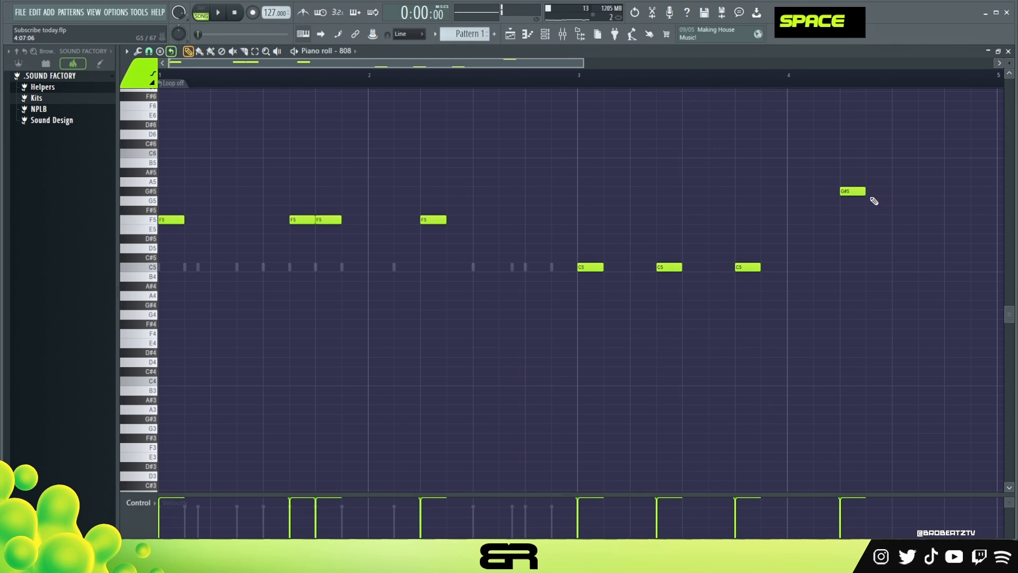
{"action": "left_click", "coordinate": [902, 200]}
{"action": "key", "text": "space"}
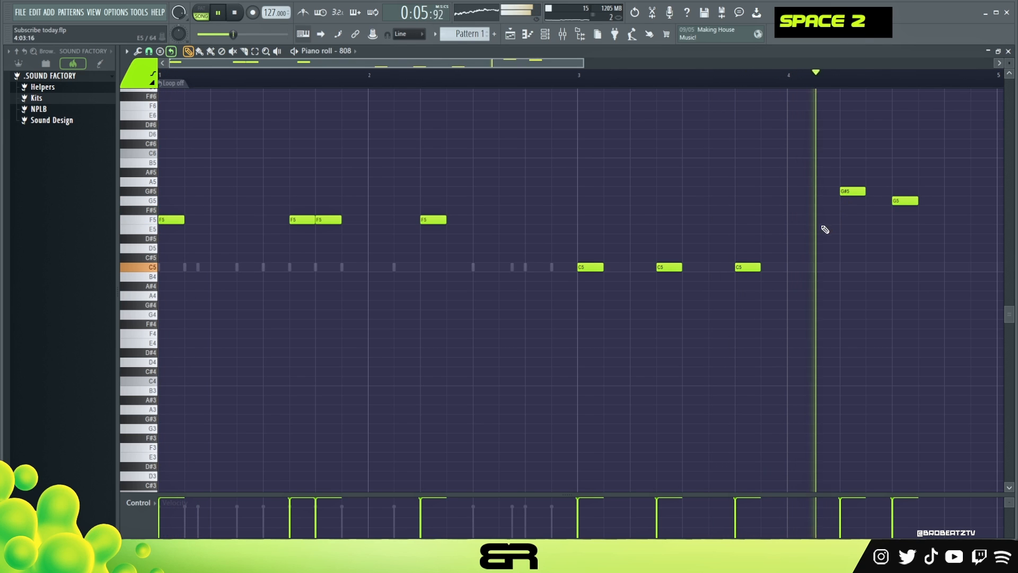
{"action": "key", "text": "space"}
{"action": "key", "text": "space"}
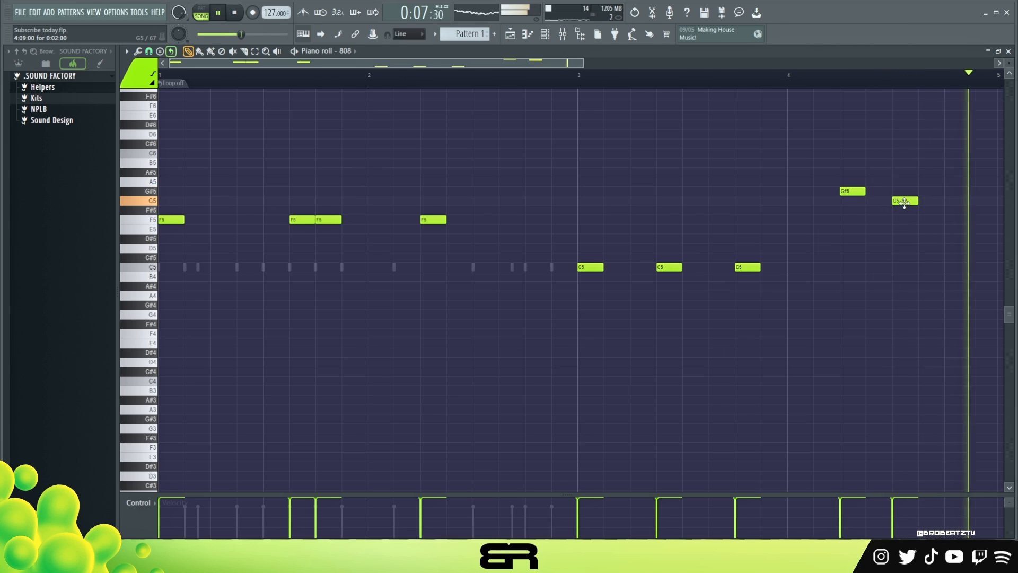
{"action": "key", "text": "space"}
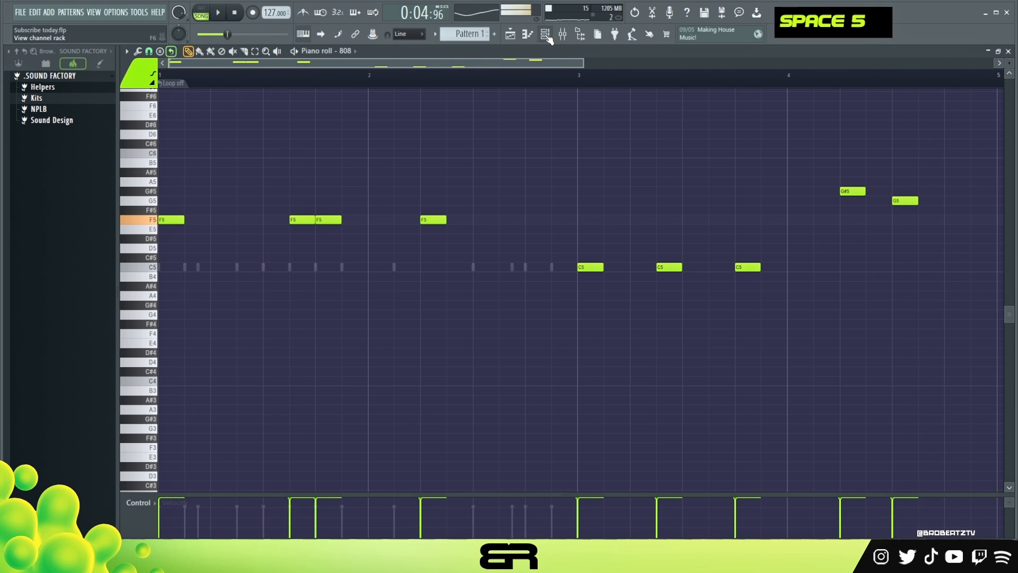
Step: Show the channel rack and set loop points of 32 steps for the HH and OP channels
{"action": "key", "text": "F6"}
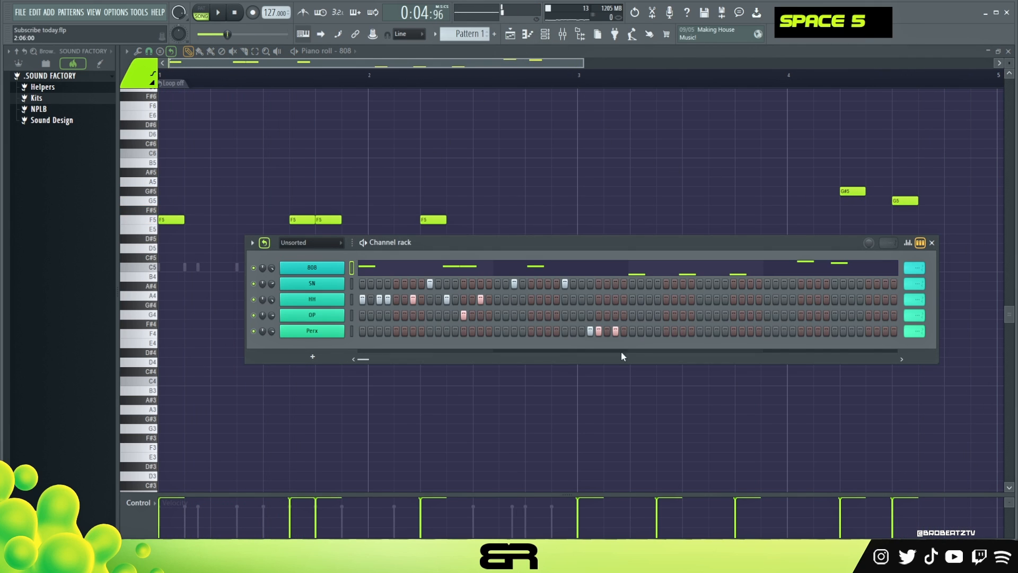
{"action": "right_click", "coordinate": [916, 299]}
{"action": "left_click", "coordinate": [944, 369]}
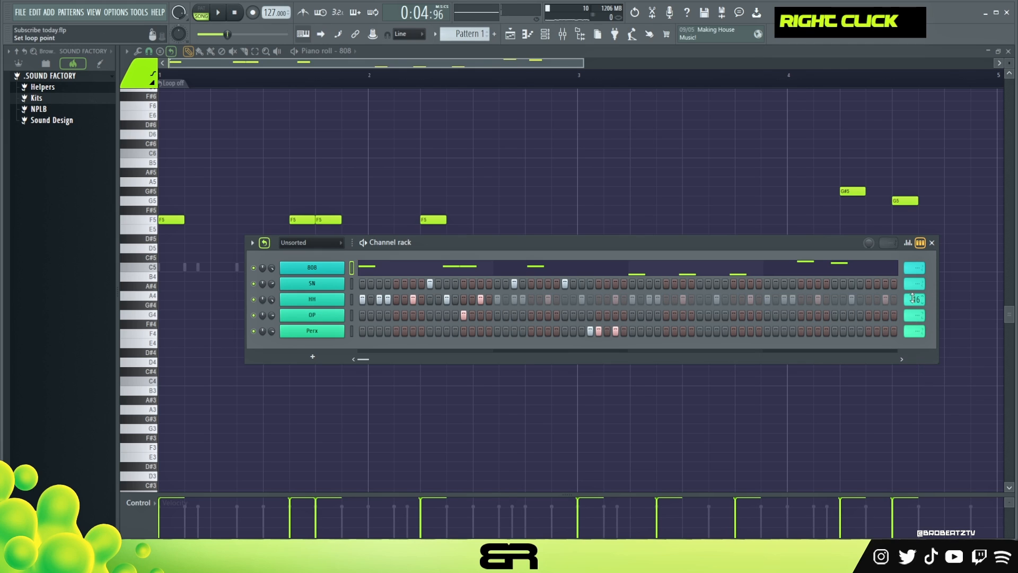
{"action": "left_click_drag", "start_coordinate": [912, 297], "coordinate": [912, 287]}
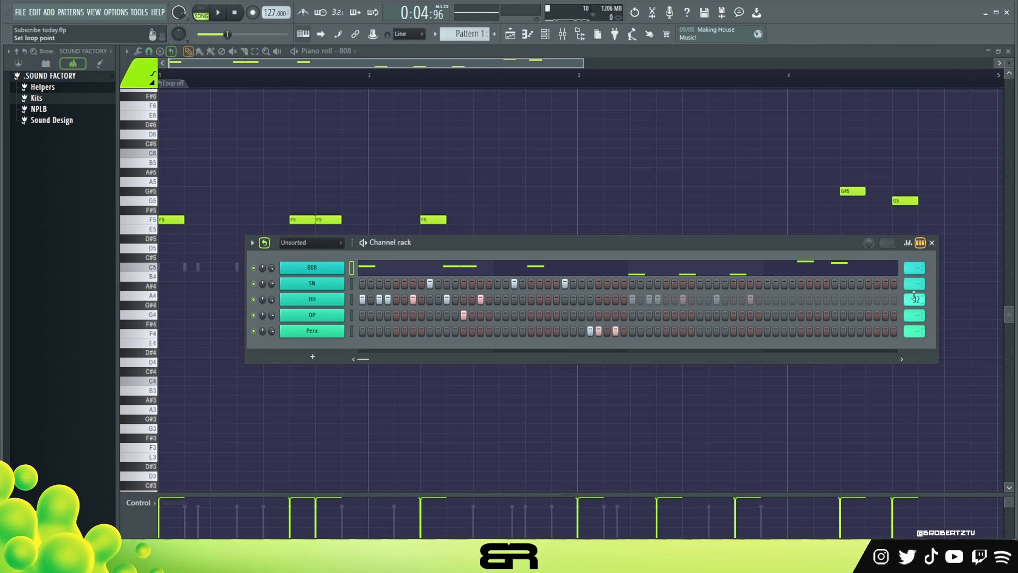
{"action": "left_click_drag", "start_coordinate": [911, 319], "coordinate": [911, 315]}
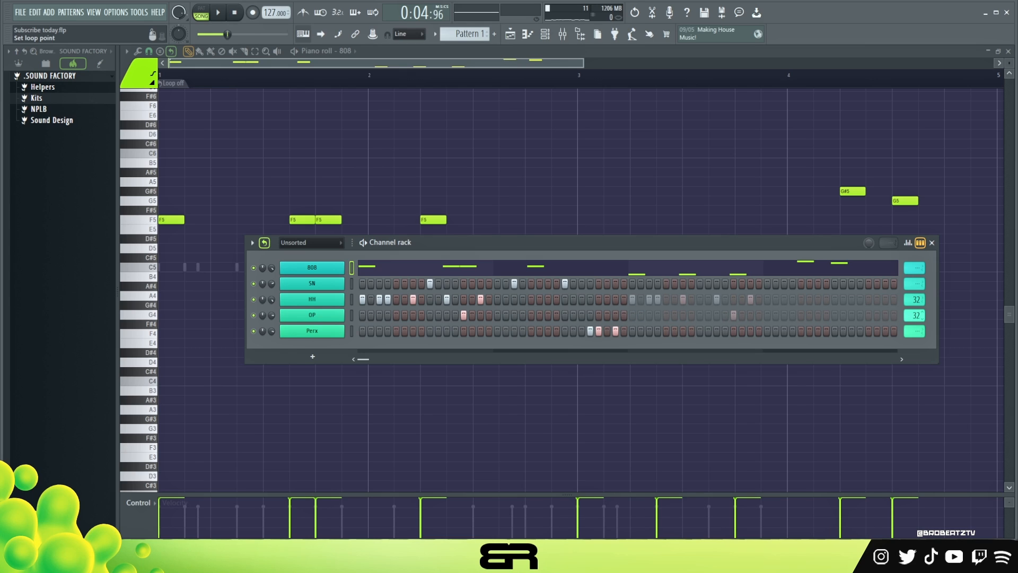
Step: Browse the drum kits to the Mizery DK's PERX folder and select the Perx channel as the target
{"action": "left_click", "coordinate": [57, 100]}
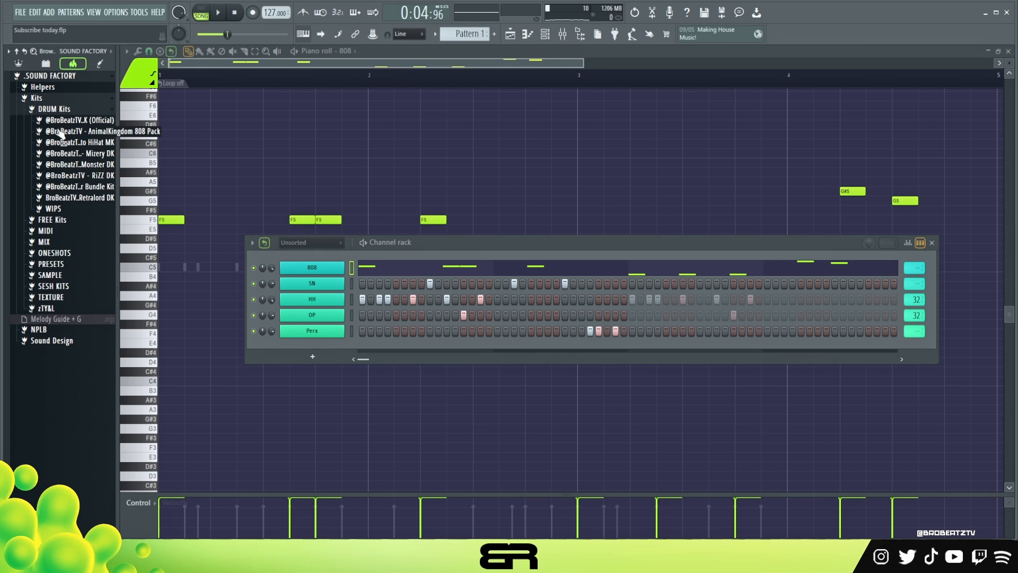
{"action": "left_click", "coordinate": [69, 153]}
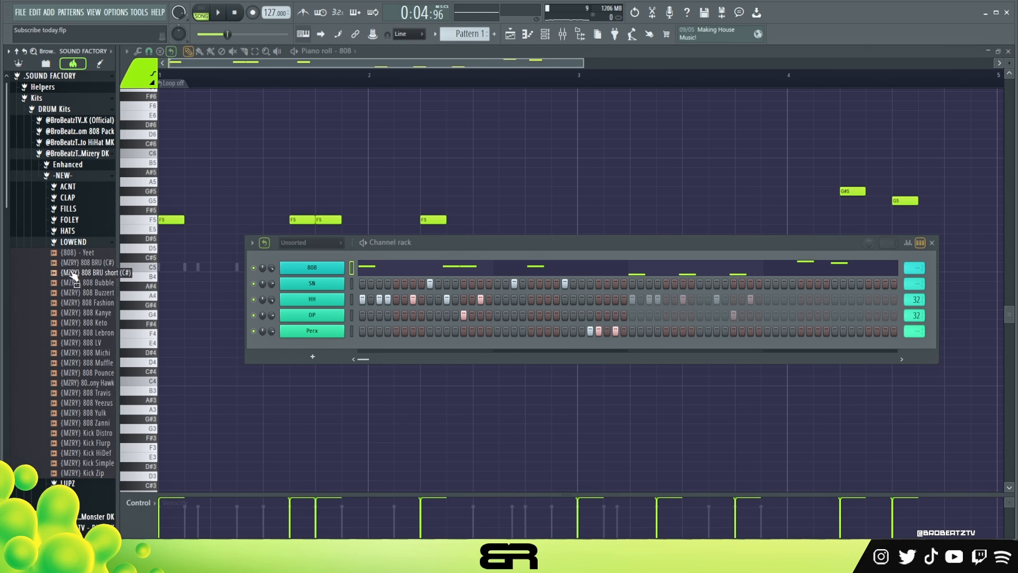
{"action": "scroll", "coordinate": [73, 276], "scroll_direction": "down", "scroll_amount": 5}
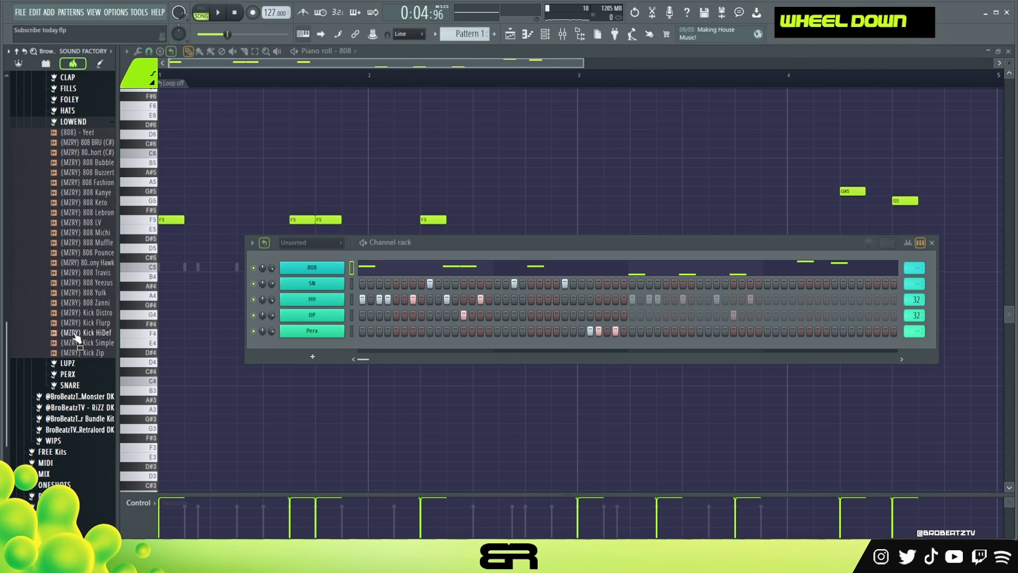
{"action": "left_click", "coordinate": [74, 377]}
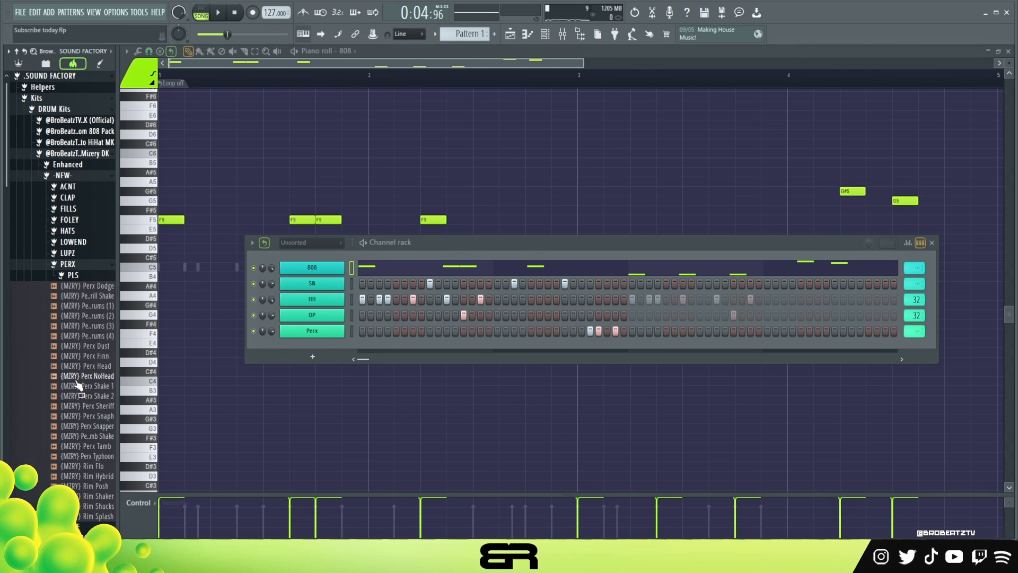
{"action": "scroll", "coordinate": [82, 376], "scroll_direction": "down", "scroll_amount": 3}
{"action": "left_click", "coordinate": [351, 331]}
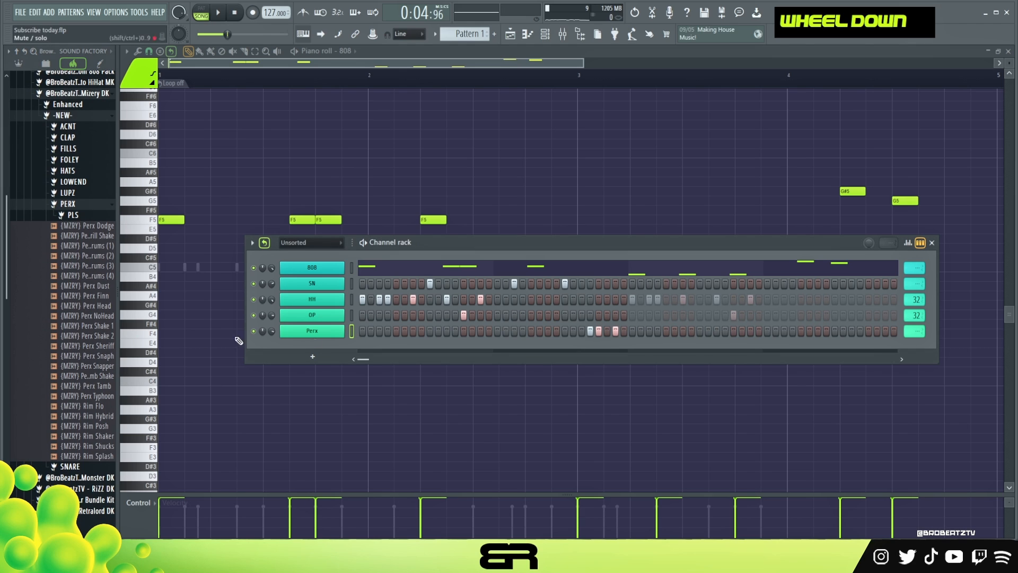
Step: Audition percussion samples with the beat and replace the Perx channel's sound with {MZRY} Perx Head
{"action": "left_click", "coordinate": [87, 286], "text": "ctrl"}
{"action": "key", "text": "space"}
{"action": "key", "text": "space"}
{"action": "key", "text": "space"}
{"action": "key", "text": "space"}
{"action": "left_click", "coordinate": [88, 306], "text": "ctrl"}
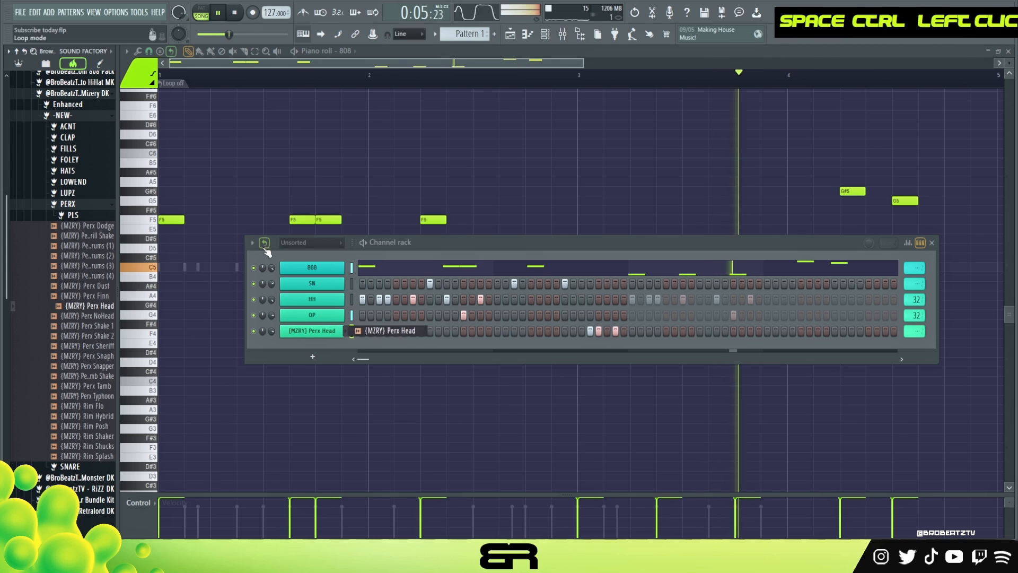
{"action": "key", "text": "space"}
{"action": "key", "text": "space"}
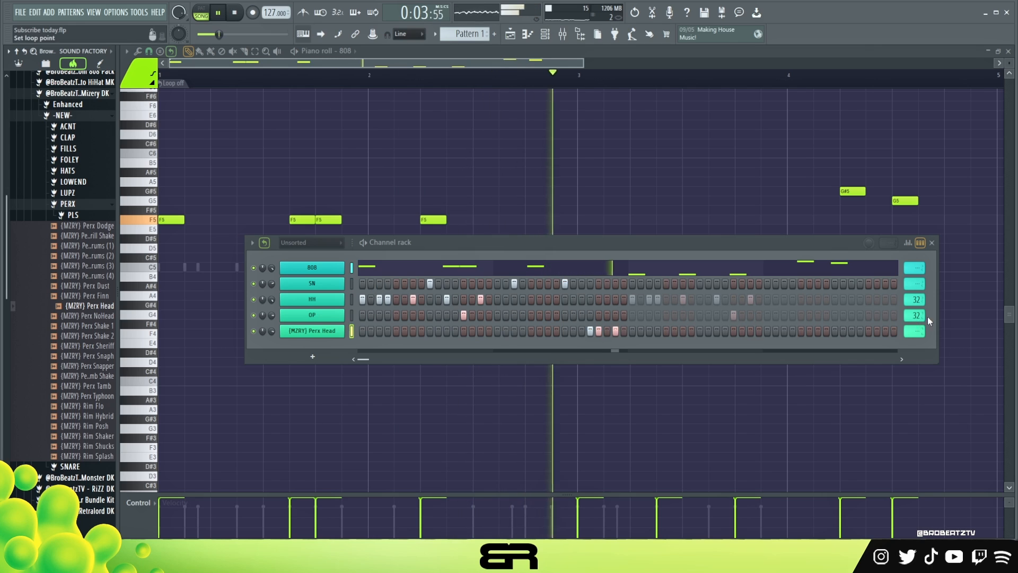
Step: Lower the velocity of the first {MZRY} Perx Head hit, at step 28, to about 48%
{"action": "key", "text": "space"}
{"action": "left_click", "coordinate": [908, 242]}
{"action": "left_click", "coordinate": [586, 405]}
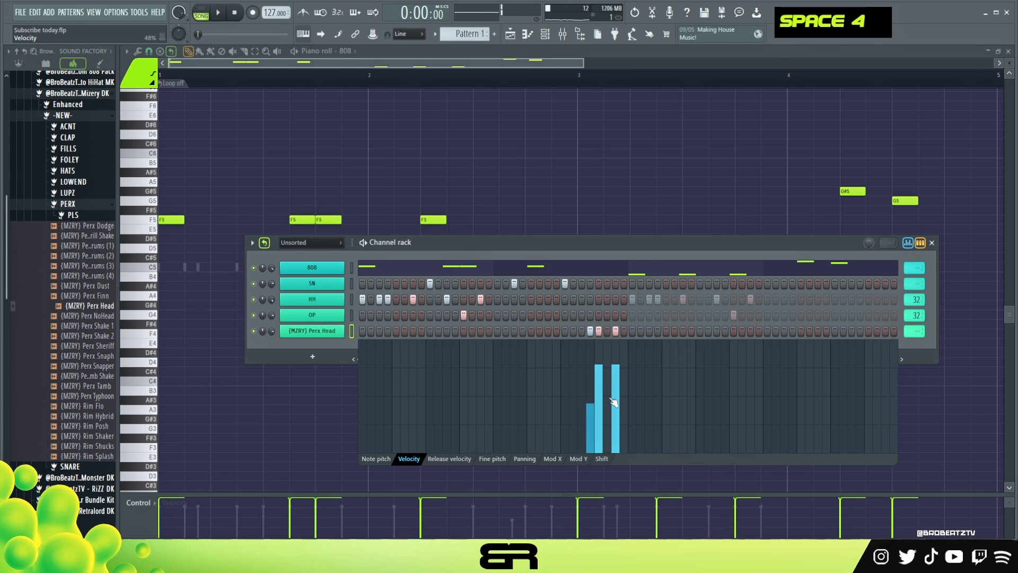
{"action": "double_click", "coordinate": [604, 367]}
{"action": "left_click", "coordinate": [919, 243]}
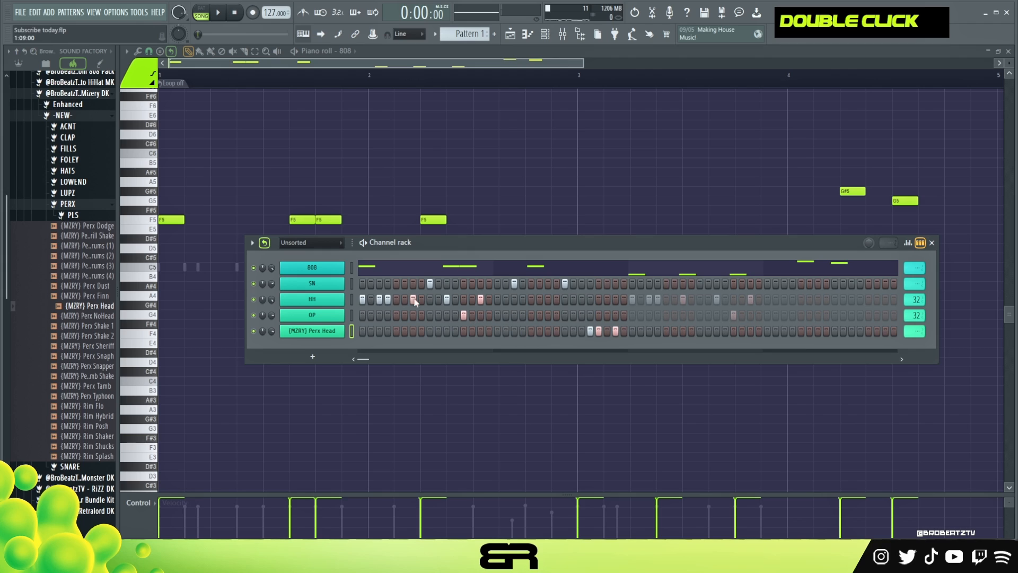
Step: Lower the velocities of the HH channel's hits at steps 3 and 11
{"action": "left_click", "coordinate": [353, 298]}
{"action": "left_click", "coordinate": [908, 242]}
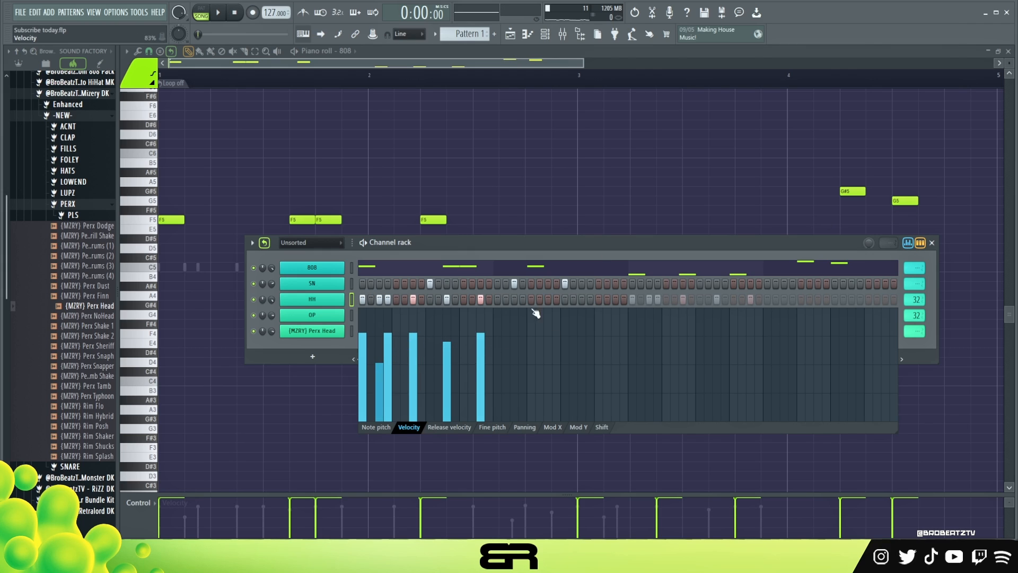
{"action": "left_click", "coordinate": [908, 244]}
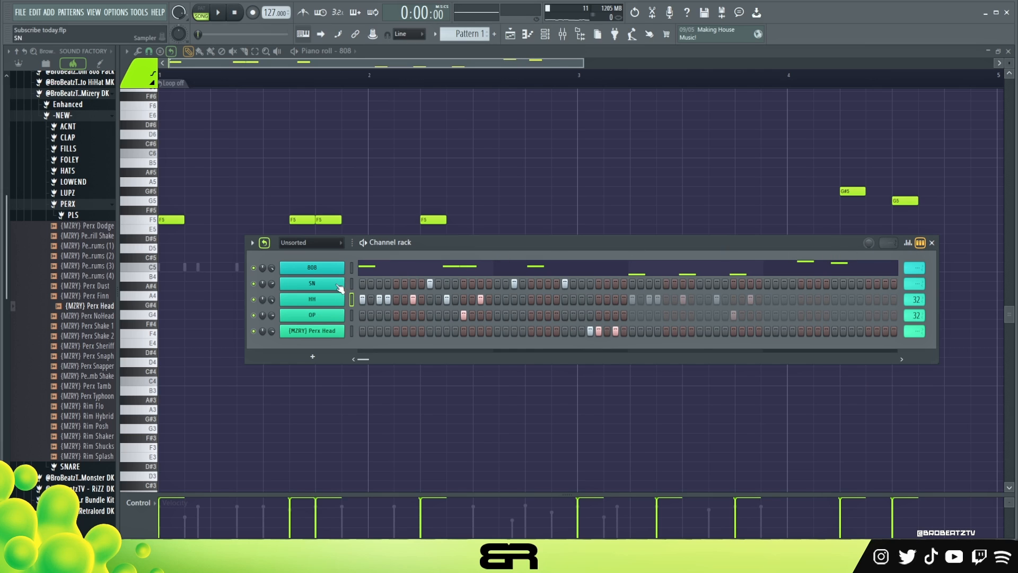
Step: Audition samples in the Mizery DK's SNARE folder and replace the SN channel's sound with {MZRY} SN Shanx
{"action": "left_click", "coordinate": [92, 216]}
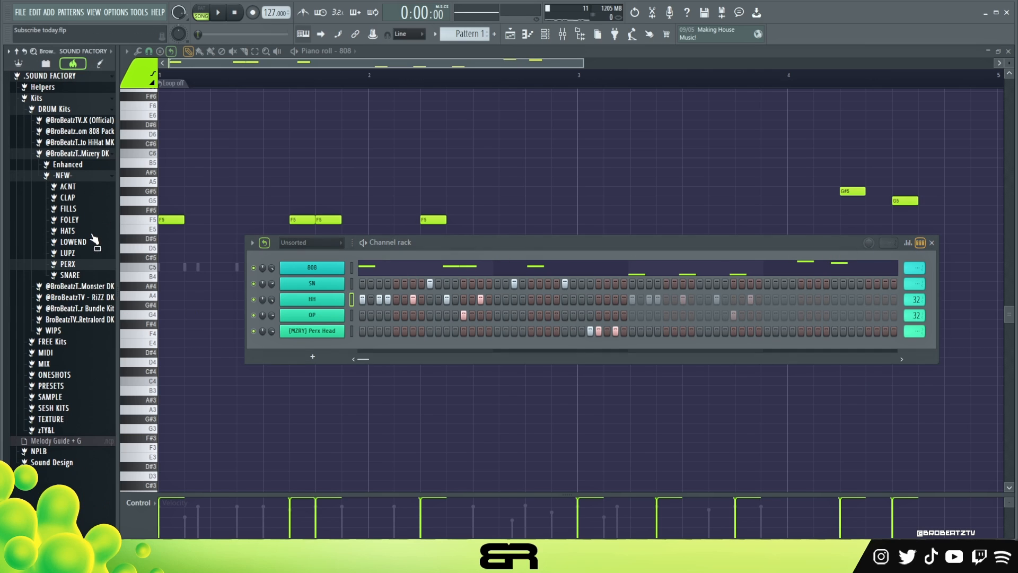
{"action": "left_click", "coordinate": [68, 276]}
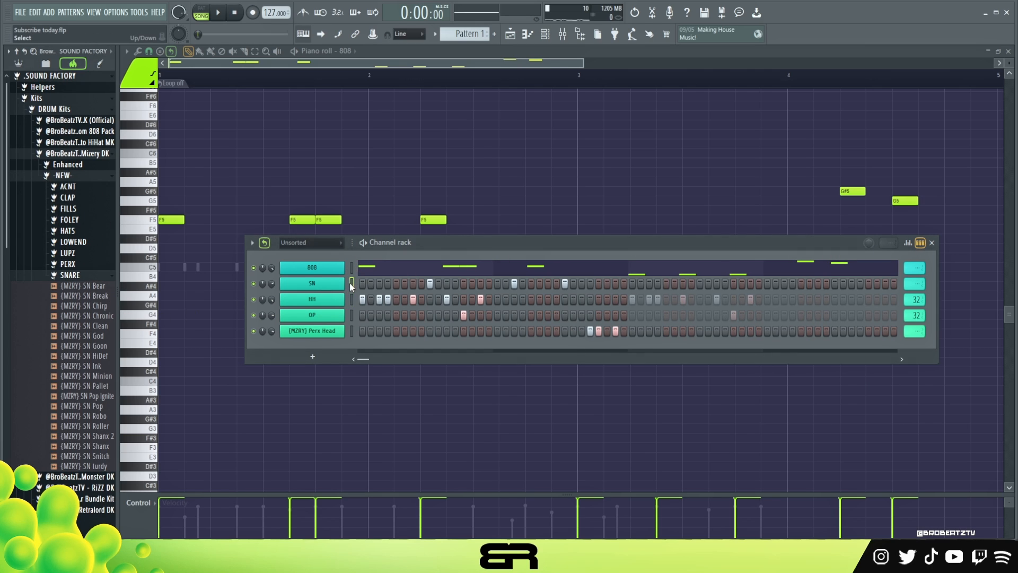
{"action": "left_click_drag", "start_coordinate": [79, 427], "coordinate": [81, 436]}
{"action": "left_click", "coordinate": [81, 436]}
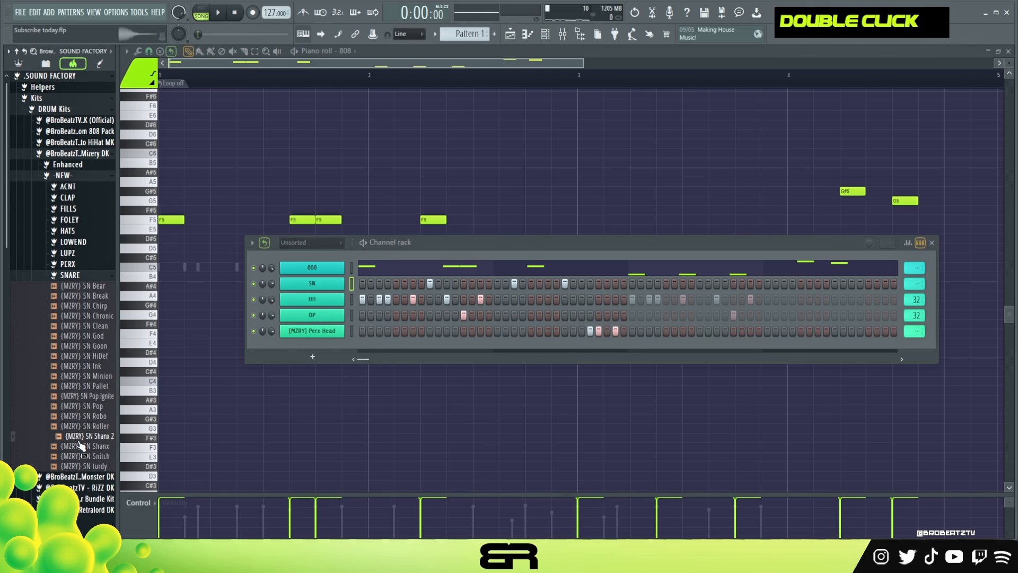
{"action": "left_click", "coordinate": [84, 447]}
{"action": "left_click_drag", "start_coordinate": [84, 450], "coordinate": [313, 285]}
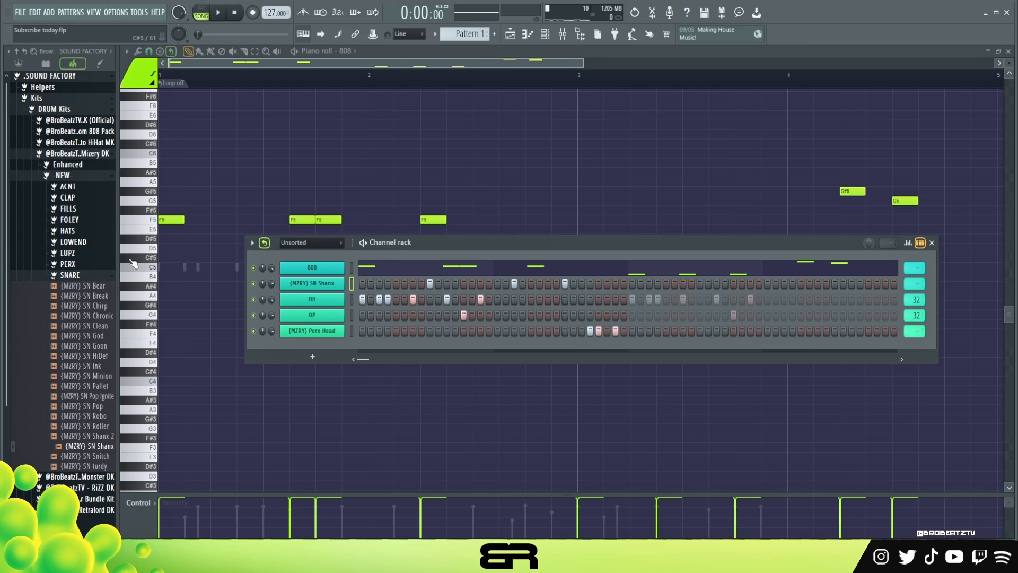
Step: Collapse the sample browser folders and show the playlist with the channel rack placed below the clips
{"action": "left_click", "coordinate": [78, 162]}
{"action": "left_click", "coordinate": [50, 75]}
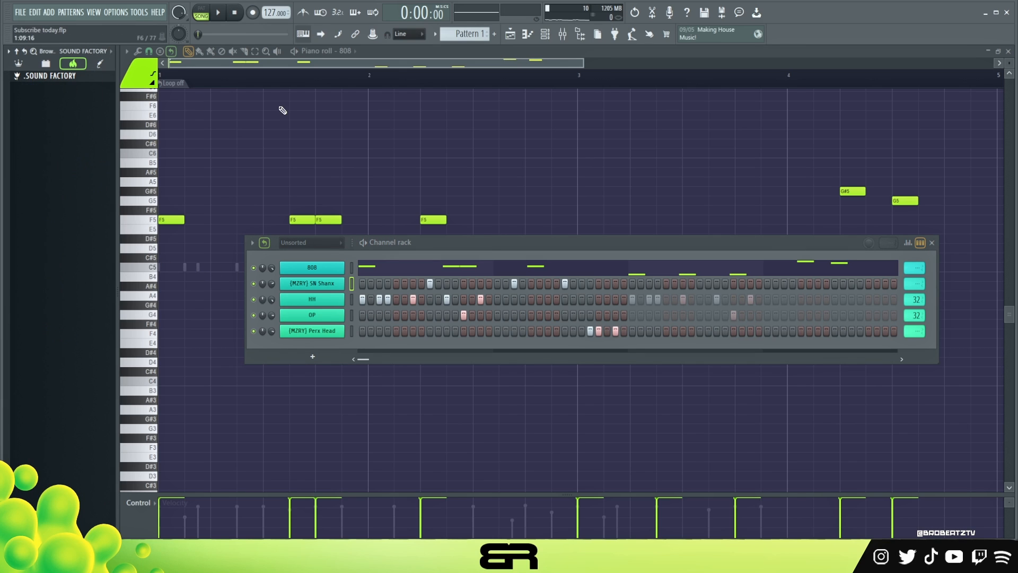
{"action": "left_click_drag", "start_coordinate": [416, 235], "coordinate": [407, 174]}
{"action": "left_click", "coordinate": [526, 37]}
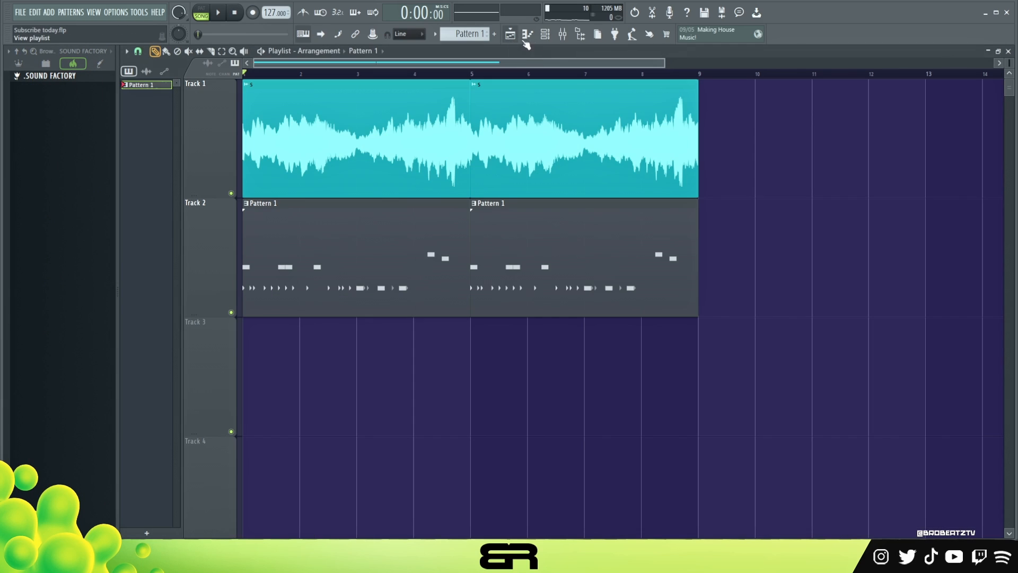
{"action": "left_click", "coordinate": [546, 34]}
{"action": "left_click_drag", "start_coordinate": [511, 170], "coordinate": [512, 323]}
Step: Audition the beat and set a loop point of 32 steps for the {MZRY} SN Shanx channel
{"action": "key", "text": "space"}
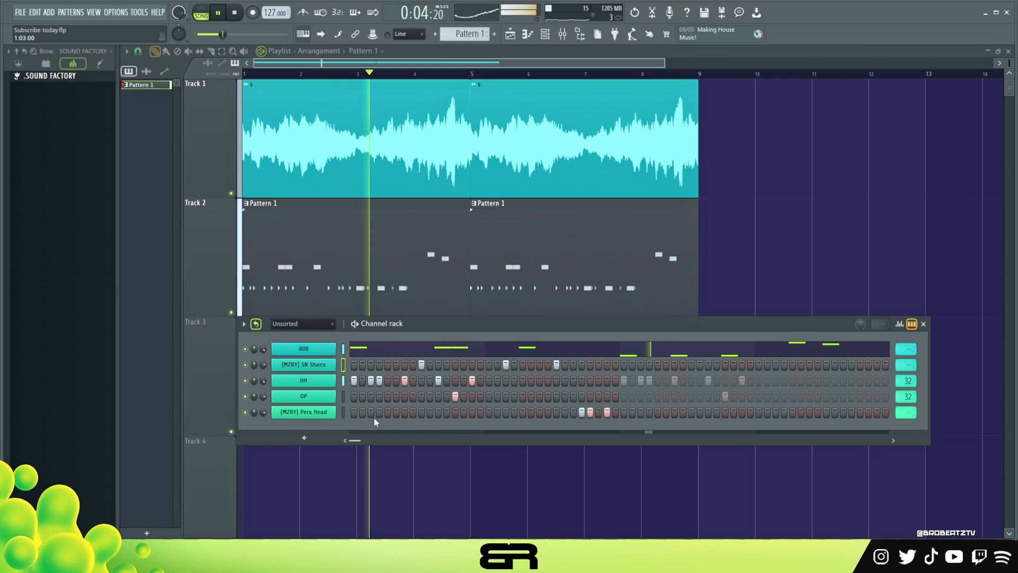
{"action": "key", "text": "space"}
{"action": "key", "text": "space"}
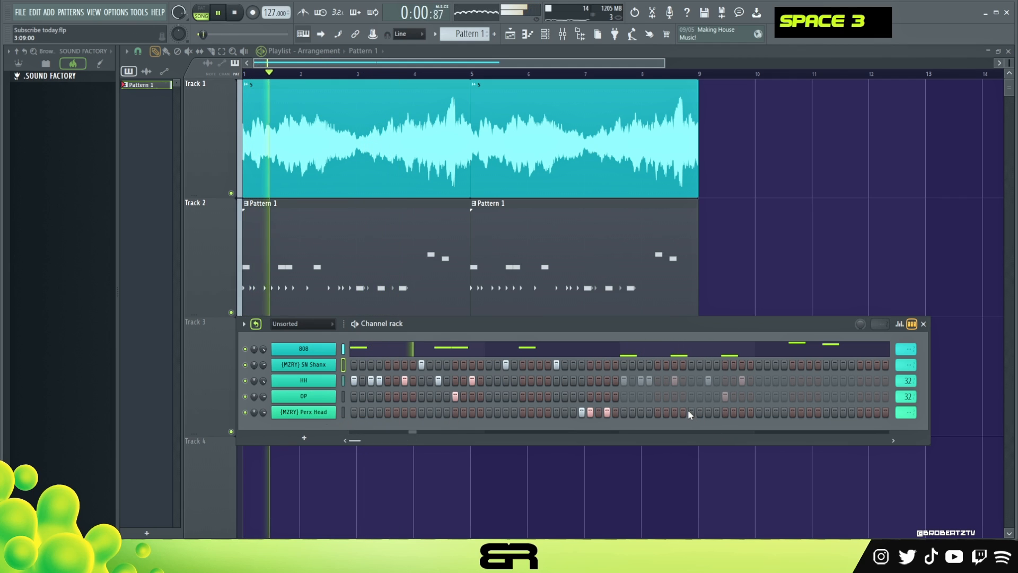
{"action": "key", "text": "space"}
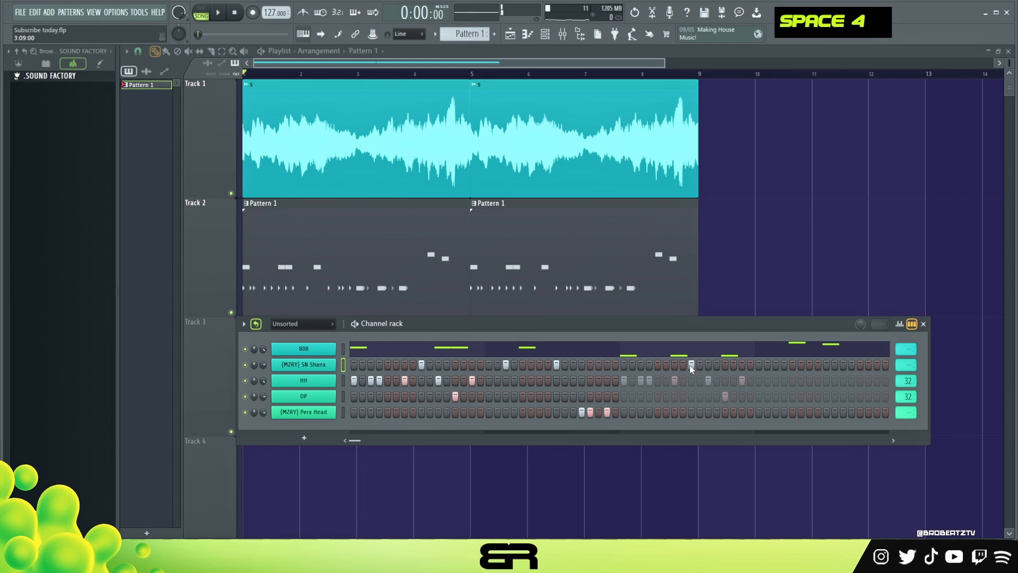
{"action": "right_click", "coordinate": [690, 364]}
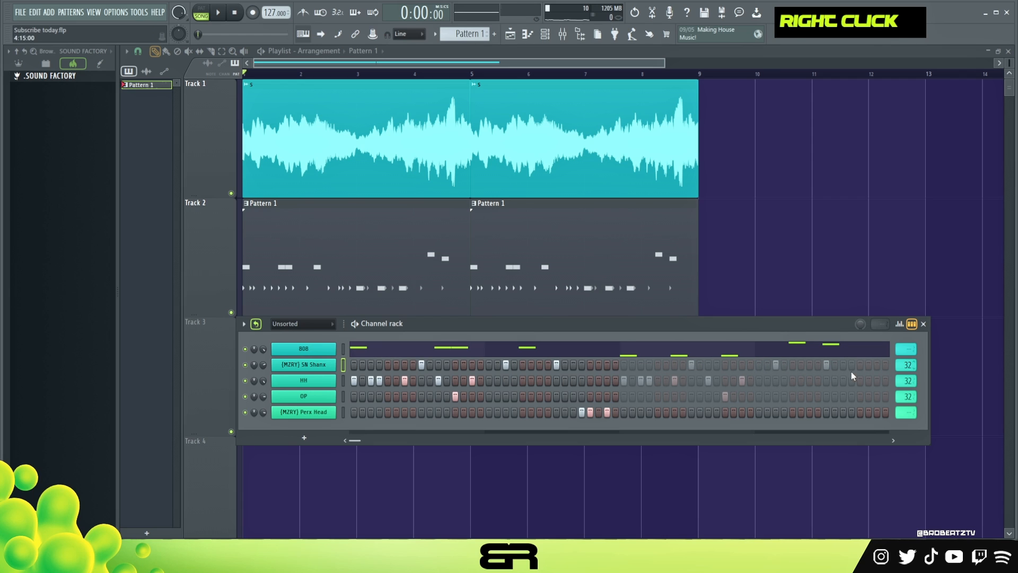
Step: Add {MZRY} Perx Head hits at steps 35, 39 and 51 while the beat plays
{"action": "key", "text": "space"}
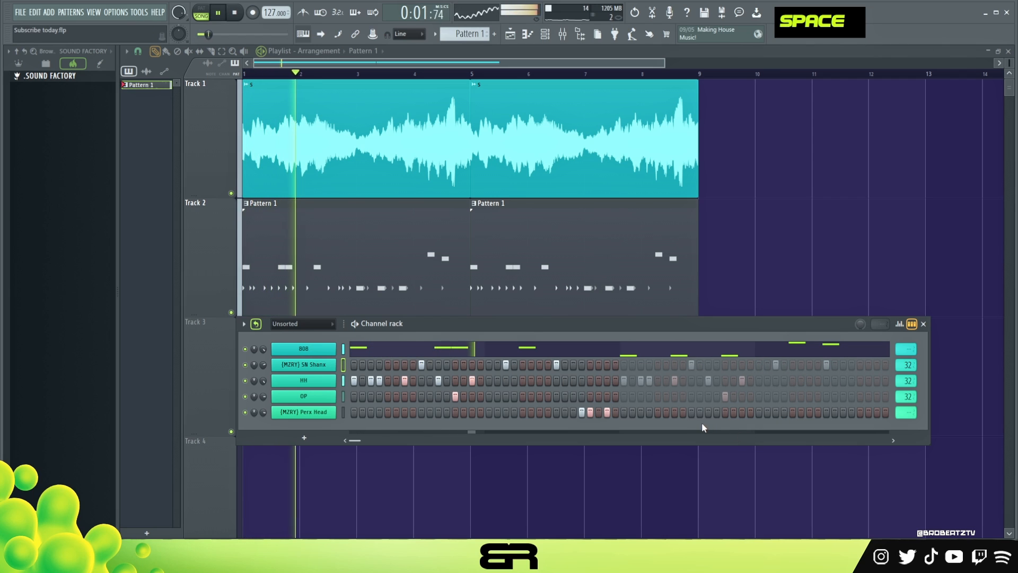
{"action": "left_click", "coordinate": [640, 413]}
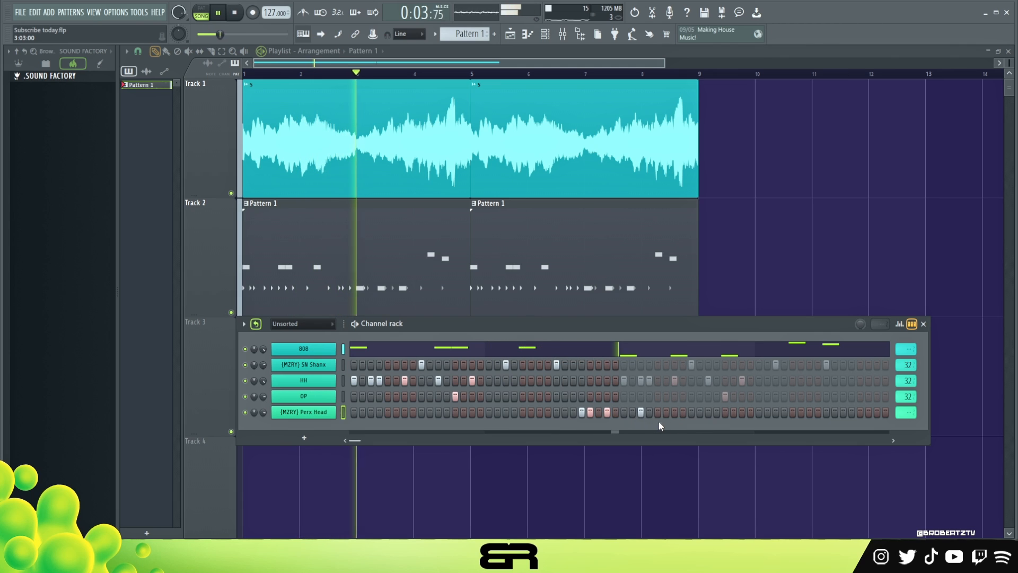
{"action": "left_click", "coordinate": [675, 412]}
{"action": "left_click", "coordinate": [773, 413]}
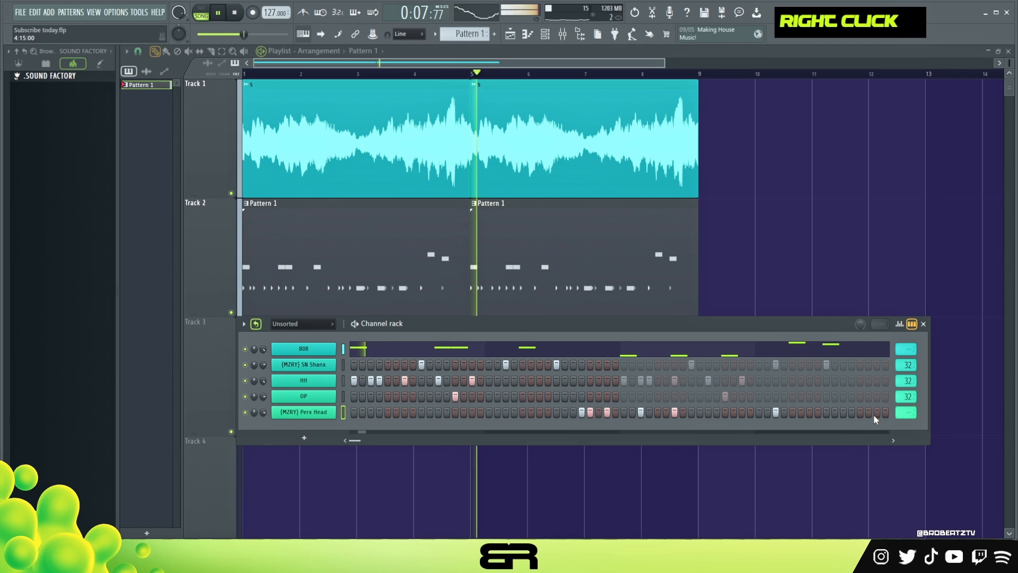
Step: Move the 808's last G5 note in bar 4 two steps later and audition the bassline
{"action": "double_click", "coordinate": [819, 348]}
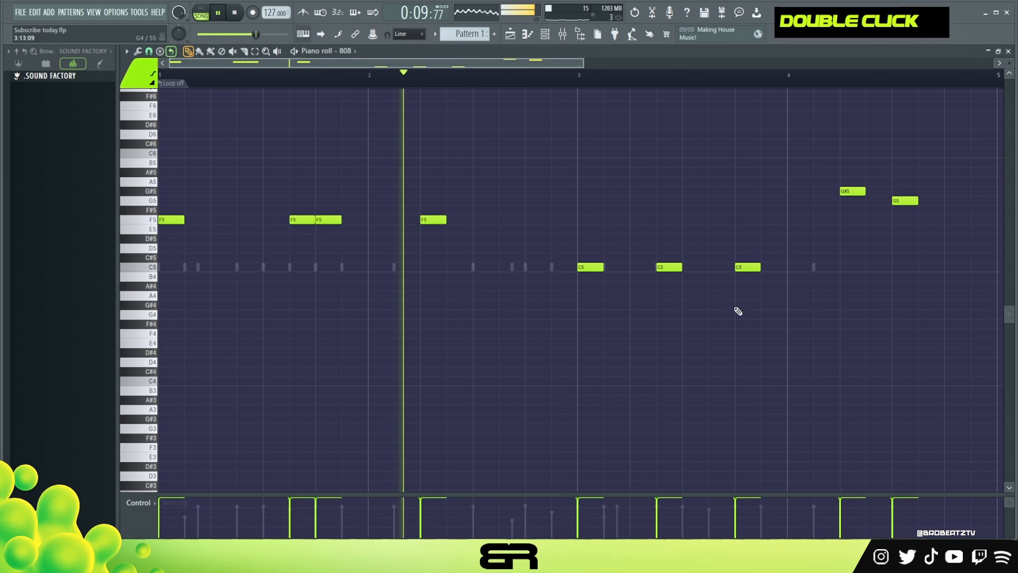
{"action": "left_click_drag", "start_coordinate": [899, 200], "coordinate": [925, 200]}
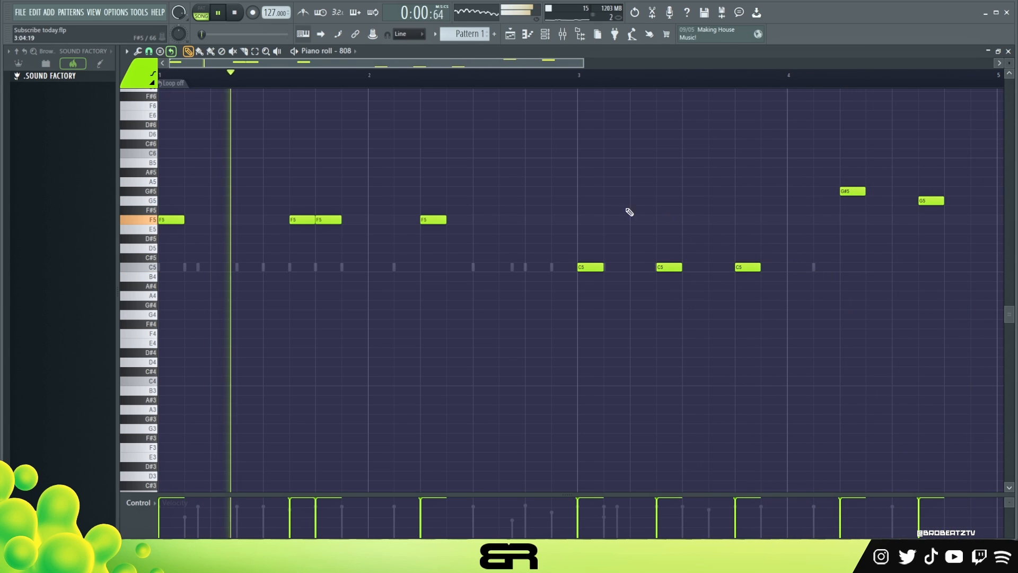
{"action": "key", "text": "space"}
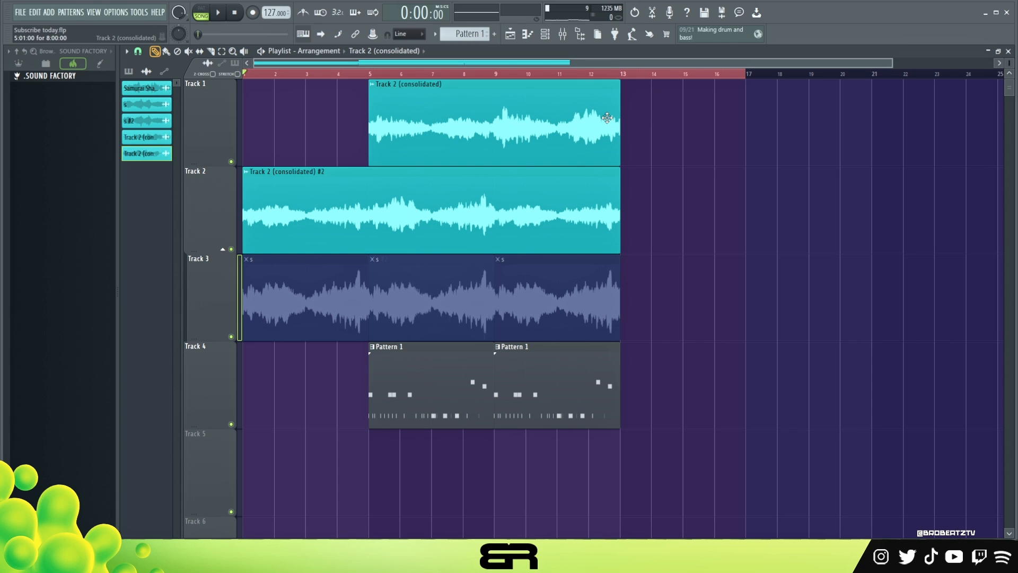
Step: Move the Track 2 (consolidated) #2 clip along track 2 to start at bar 14
{"action": "mouse_move", "coordinate": [320, 200]}
{"action": "left_mouse_down"}
{"action": "mouse_move", "coordinate": [567, 227]}
{"action": "mouse_move", "coordinate": [306, 208]}
{"action": "left_mouse_up"}
{"action": "left_click", "coordinate": [297, 291], "text": "ctrl"}
{"action": "double_click", "coordinate": [580, 302], "text": "ctrl+shift"}
{"action": "left_click", "coordinate": [353, 203]}
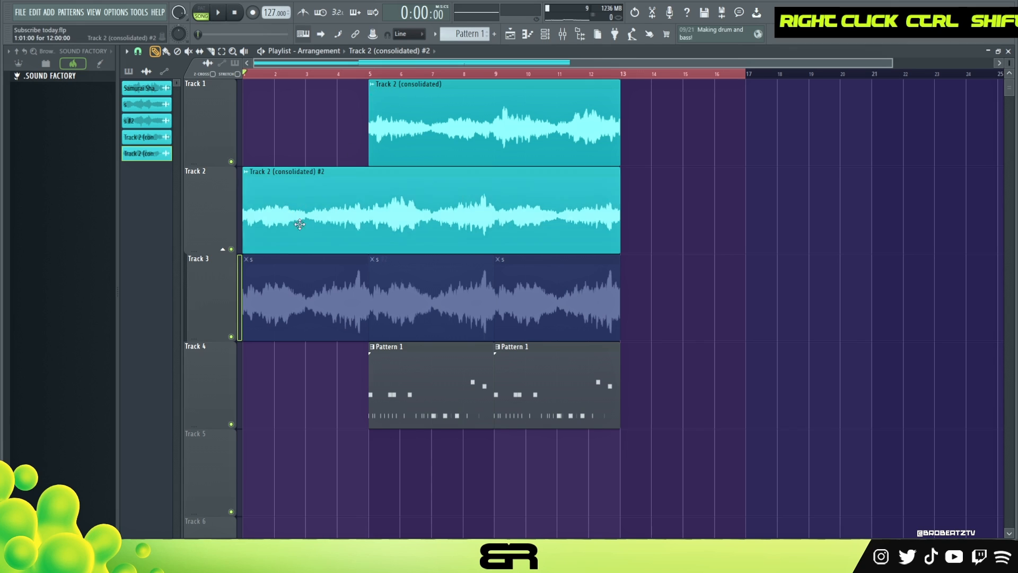
{"action": "left_click_drag", "start_coordinate": [288, 223], "coordinate": [698, 224]}
Step: Turn off Reverse for the Track 2 (consolidated) clip and audition it from bar 5
{"action": "double_click", "coordinate": [456, 127]}
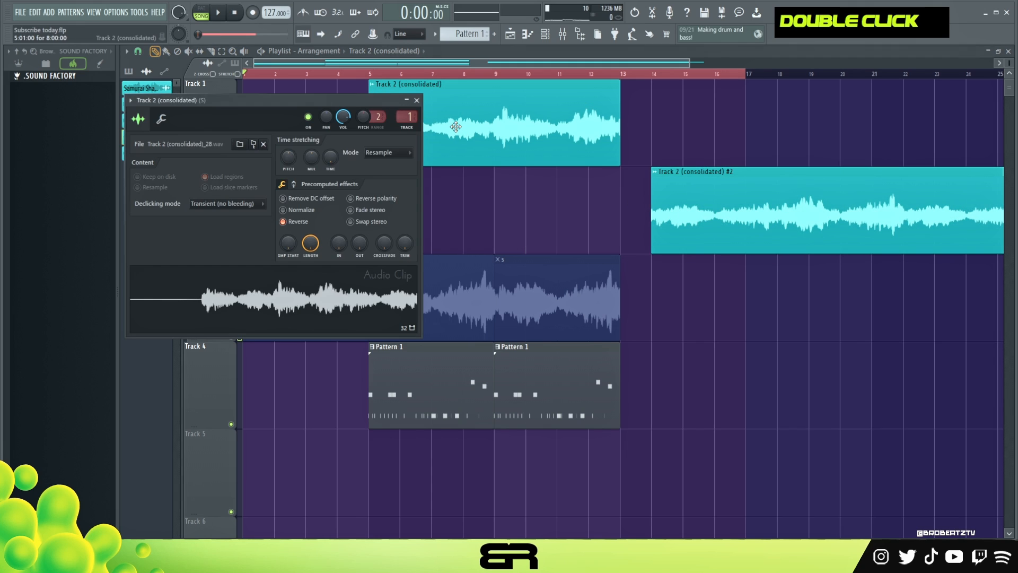
{"action": "left_click", "coordinate": [303, 222]}
{"action": "key", "text": "Escape"}
{"action": "key", "text": "space"}
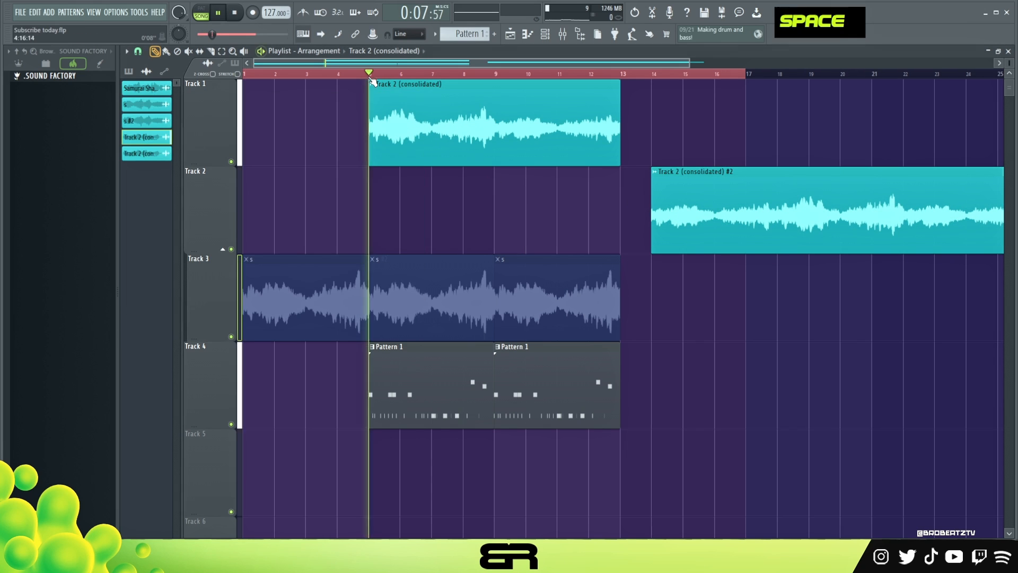
{"action": "key", "text": "space"}
Step: Turn Reverse on again for the Track 2 (consolidated) clip and audition it with the drums
{"action": "double_click", "coordinate": [419, 134]}
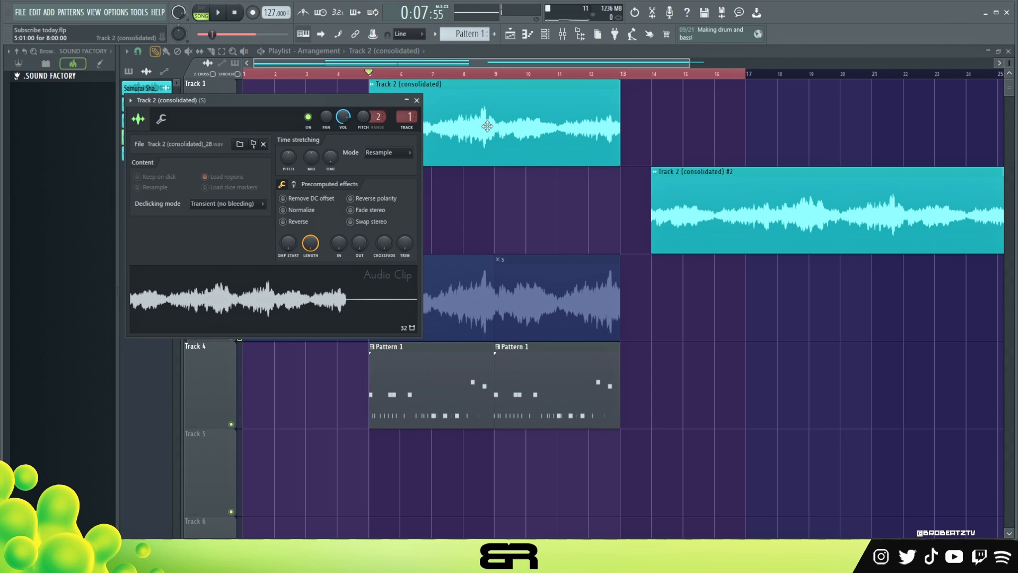
{"action": "left_click_drag", "start_coordinate": [175, 100], "coordinate": [412, 135]}
{"action": "left_click", "coordinate": [536, 258]}
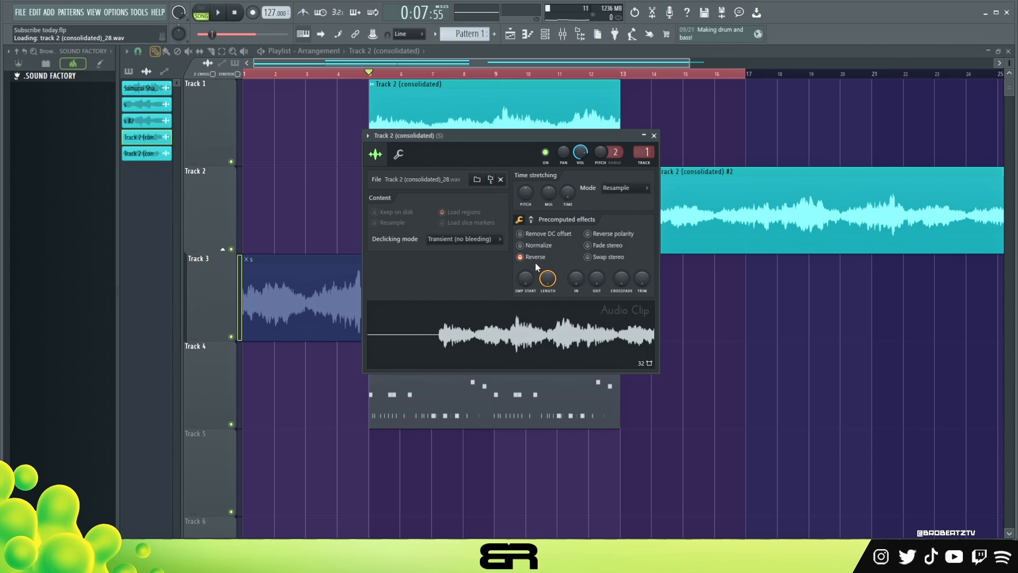
{"action": "key", "text": "space"}
{"action": "right_click", "coordinate": [352, 103]}
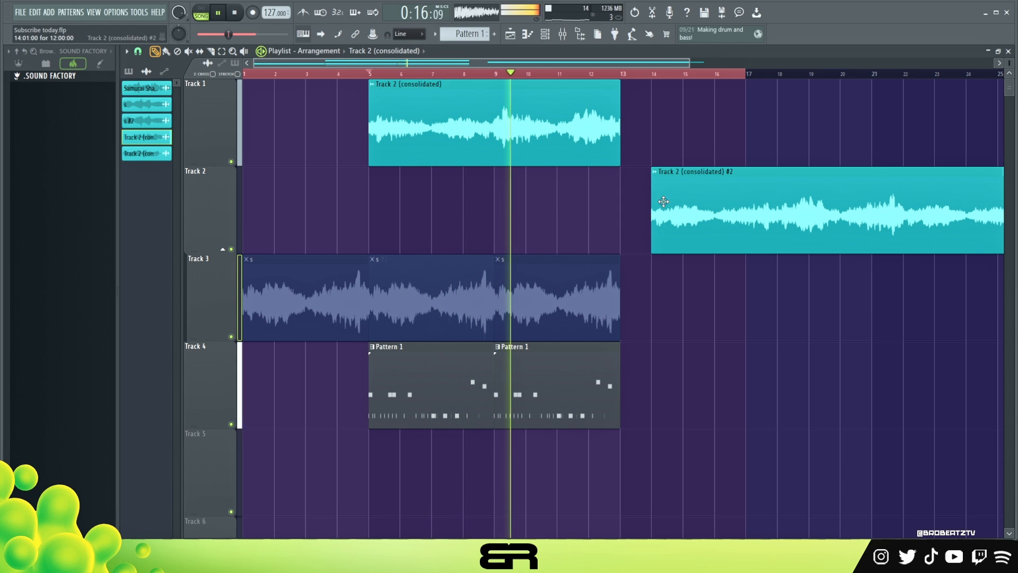
{"action": "key", "text": "space"}
Step: Duplicate the Track 2 (consolidated) clip to bar 13 on track 1 and move the #2 clip back to bar 1
{"action": "left_click_drag", "start_coordinate": [518, 113], "coordinate": [725, 171]}
{"action": "key", "text": "shift"}
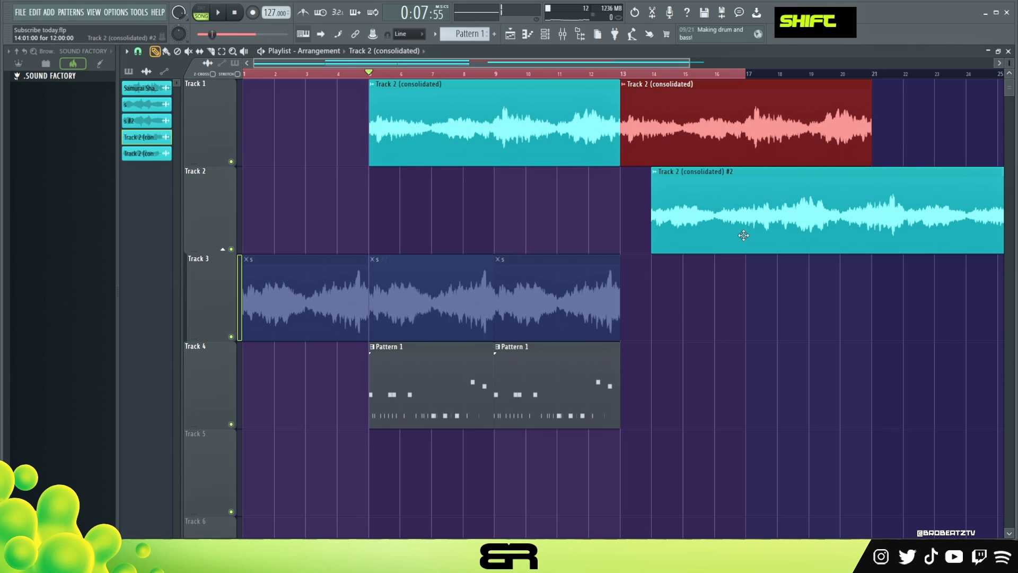
{"action": "right_click", "coordinate": [745, 288]}
{"action": "left_click_drag", "start_coordinate": [733, 221], "coordinate": [325, 222]}
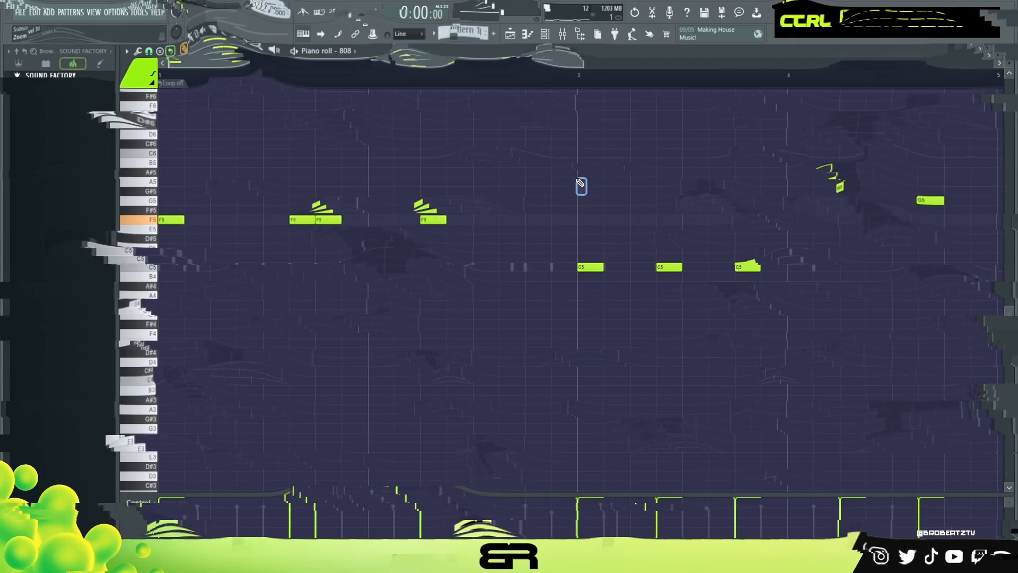
Step: Examine the 808's full note pattern, the playlist arrangement, and the mixer's sample and drum tracks
{"action": "right_click", "coordinate": [533, 208], "text": "ctrl"}
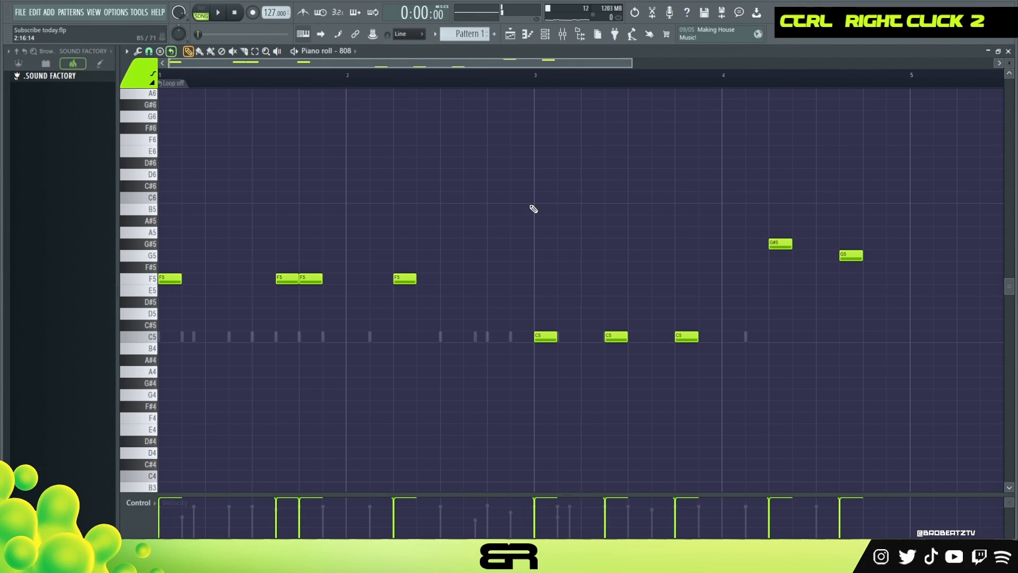
{"action": "left_click", "coordinate": [510, 34]}
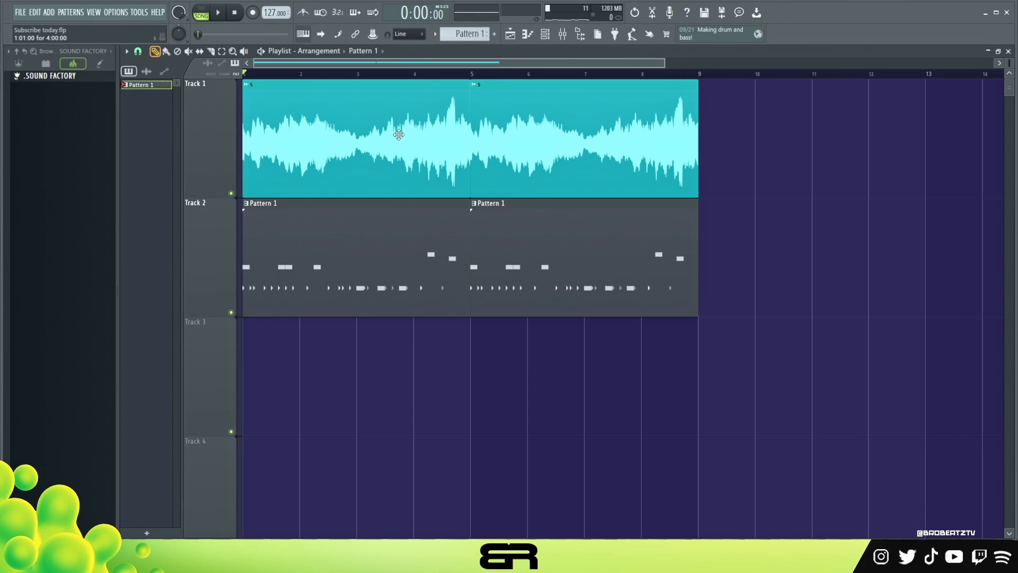
{"action": "left_click", "coordinate": [562, 36]}
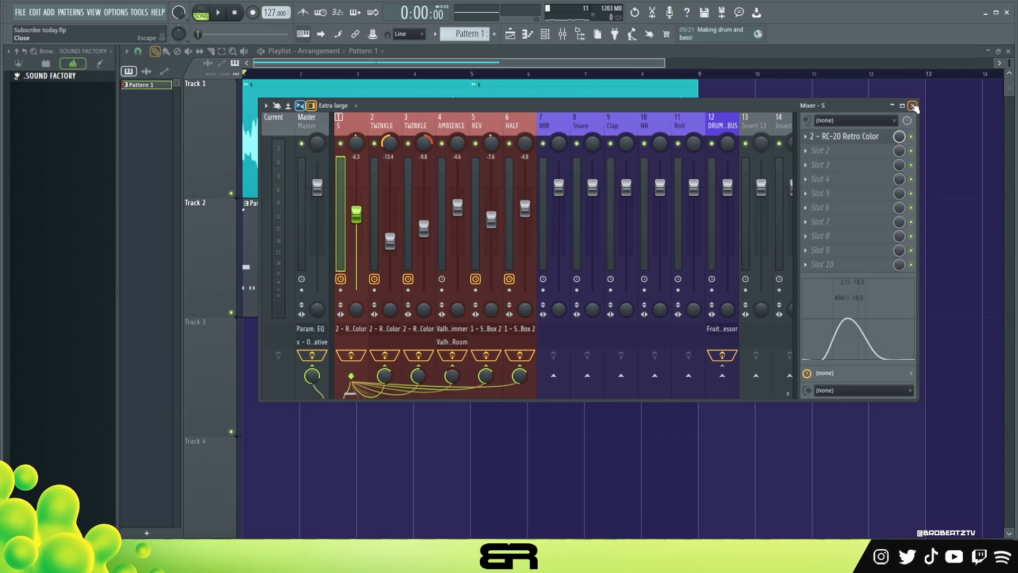
{"action": "left_click", "coordinate": [913, 106]}
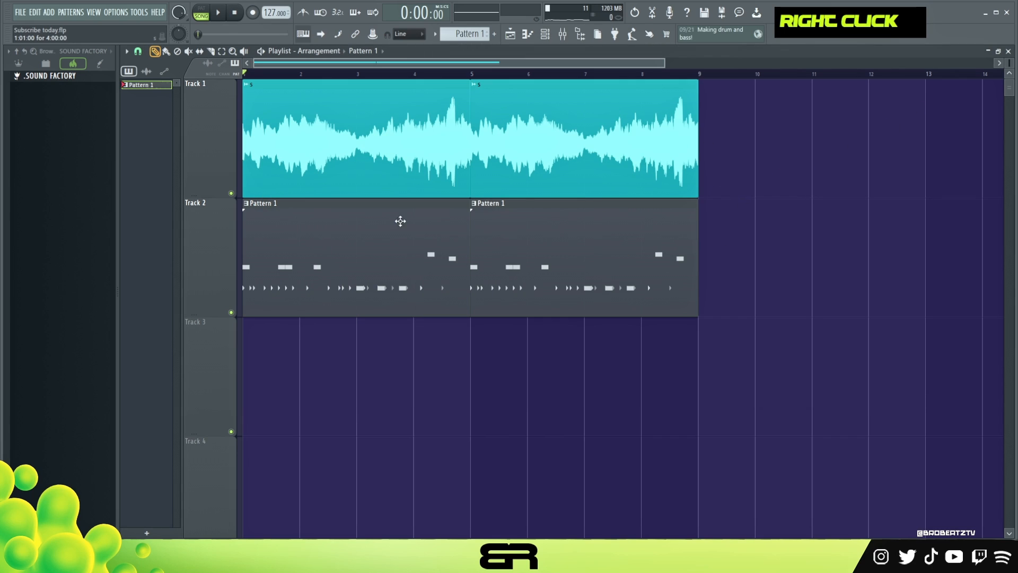